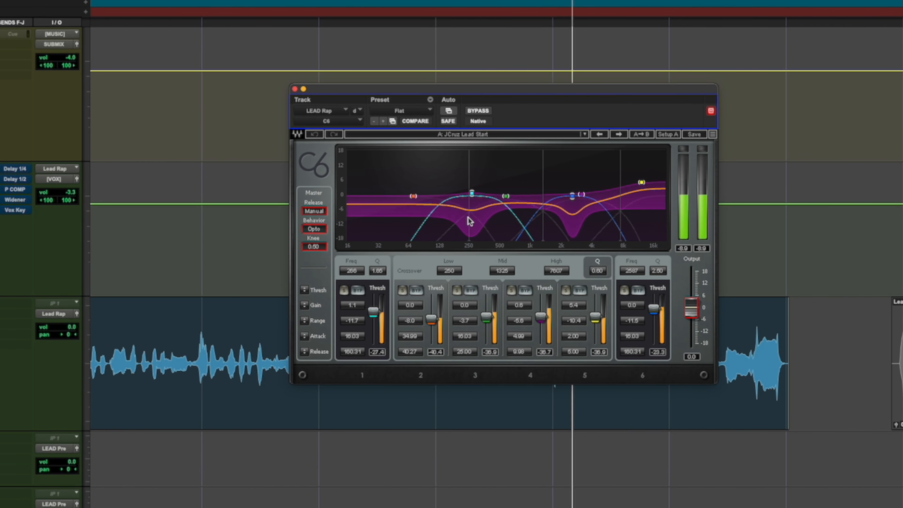
Step: Audition the lead rap vocal with its C6, CLA Vocals, reverb and H-Delay processing
key(space)
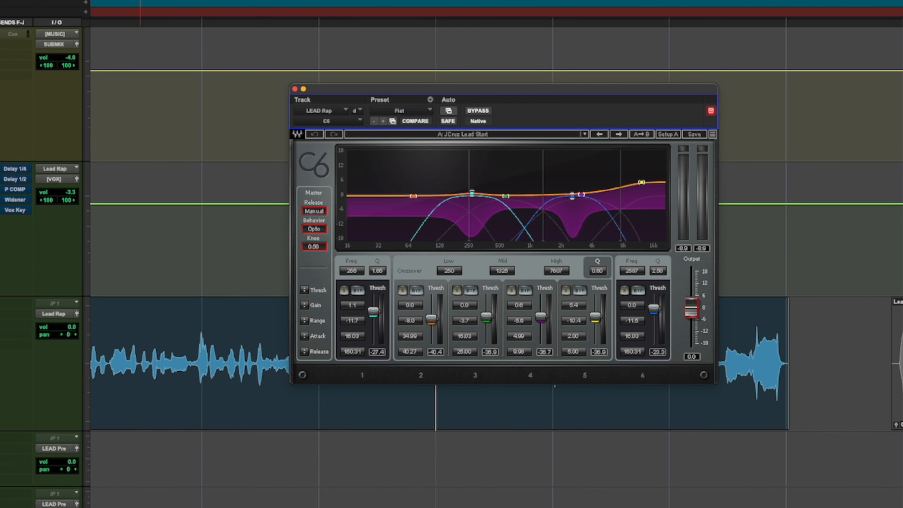
click(1, 189)
key(space)
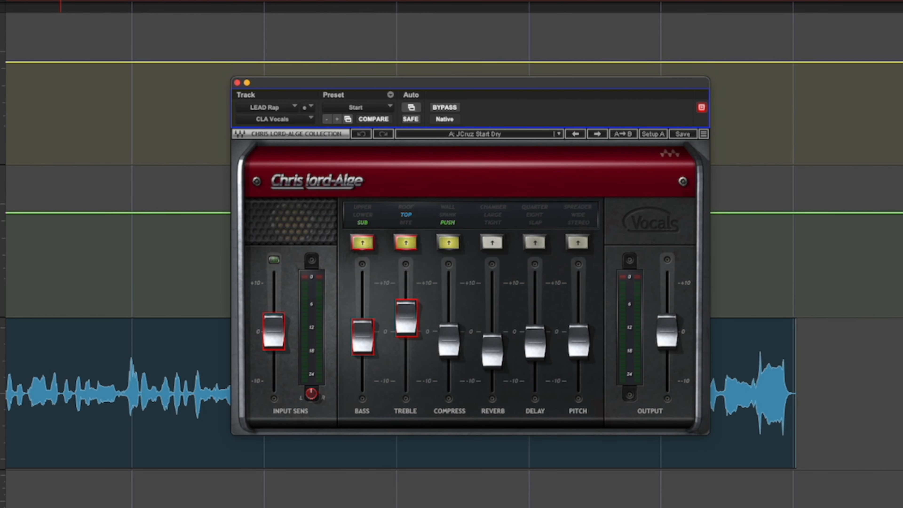
key(space)
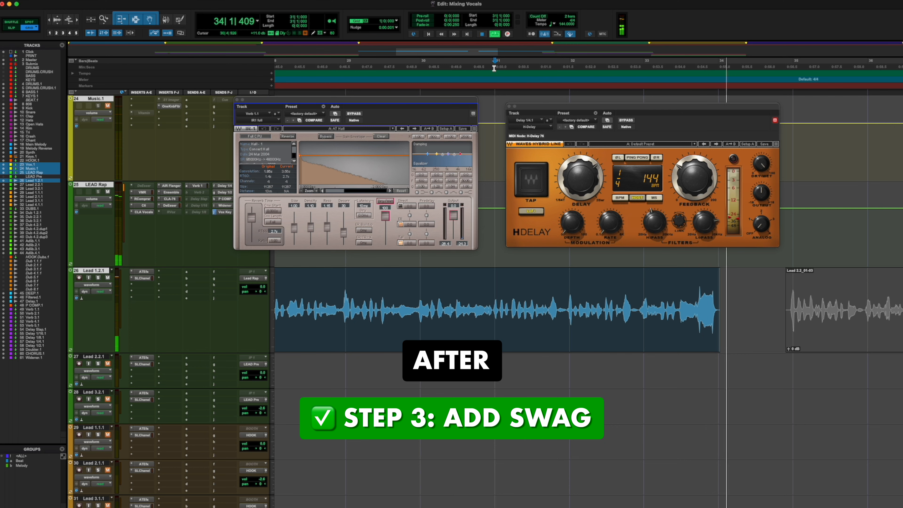
key(space)
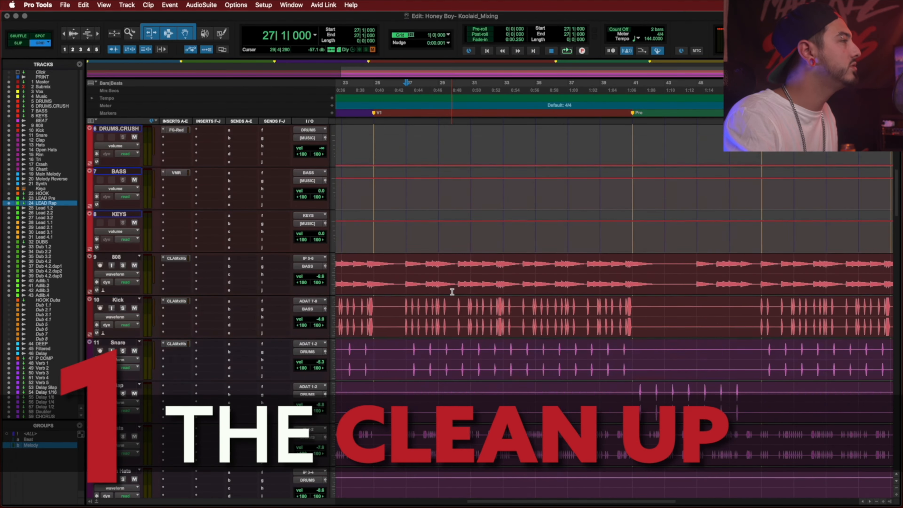
Step: Solo the Lead 1.2 track and select bars 27 to 31 of its first clip
scroll(452, 291, down, 15)
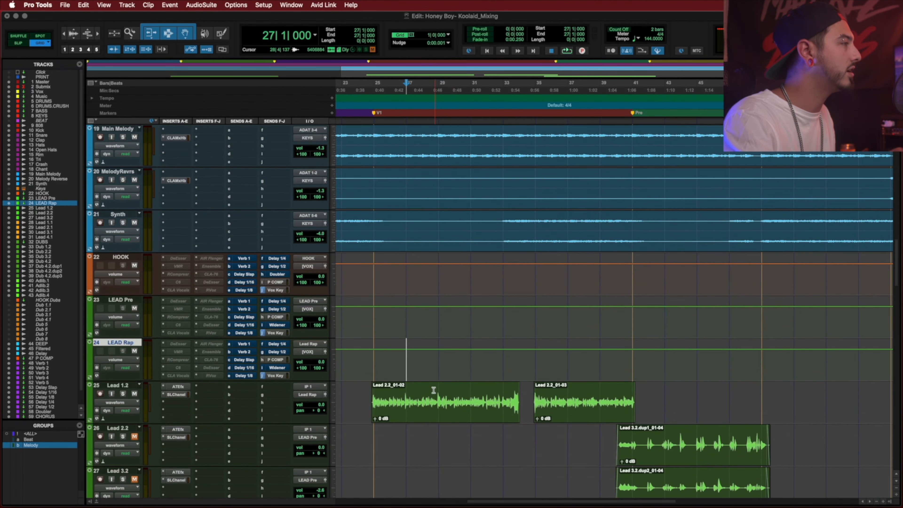
scroll(125, 351, down, 1)
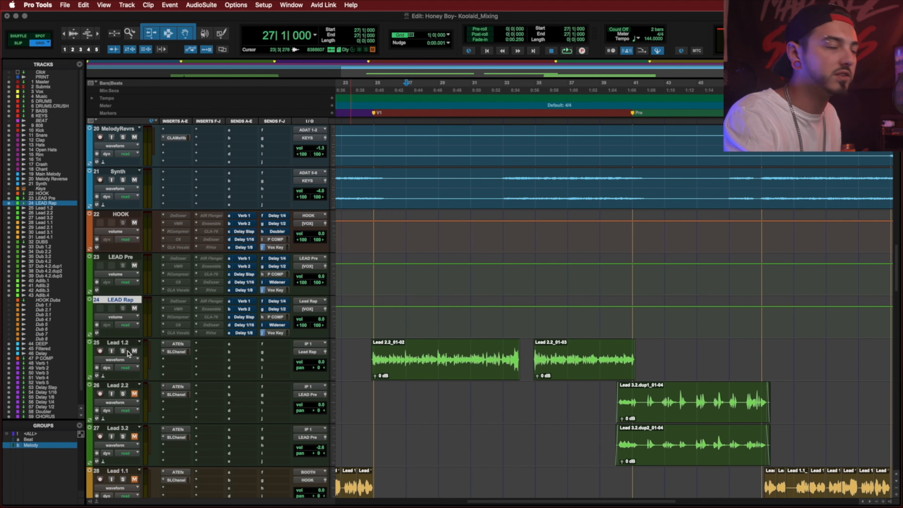
click(122, 350)
drag(407, 359, 471, 361)
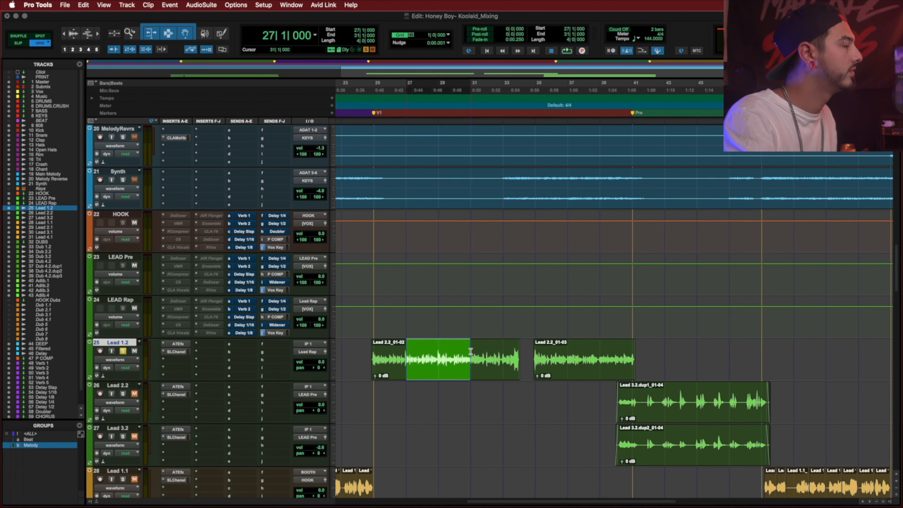
Step: Play the selected bar 27 to 31 vocal passage on Lead 1.2, then stop playback
key(space)
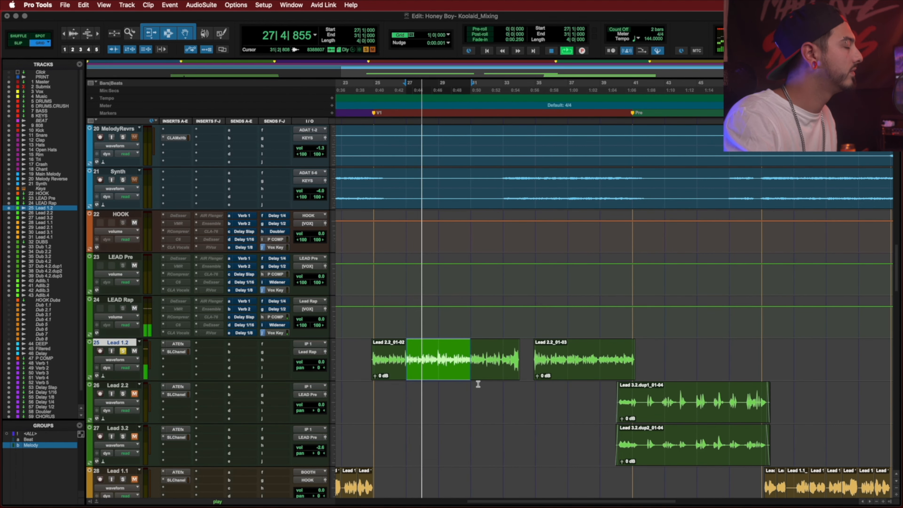
key(t)
scroll(468, 386, right, 1)
scroll(468, 386, right, 2)
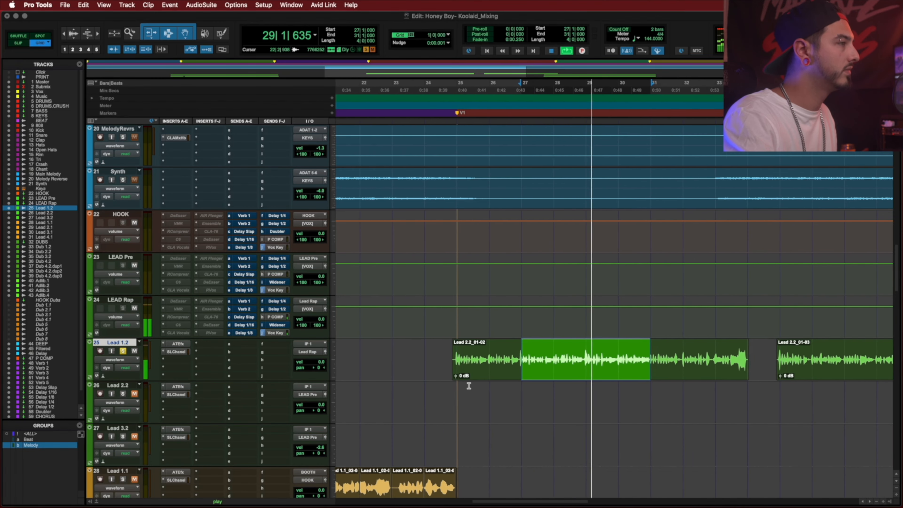
key(space)
key(space)
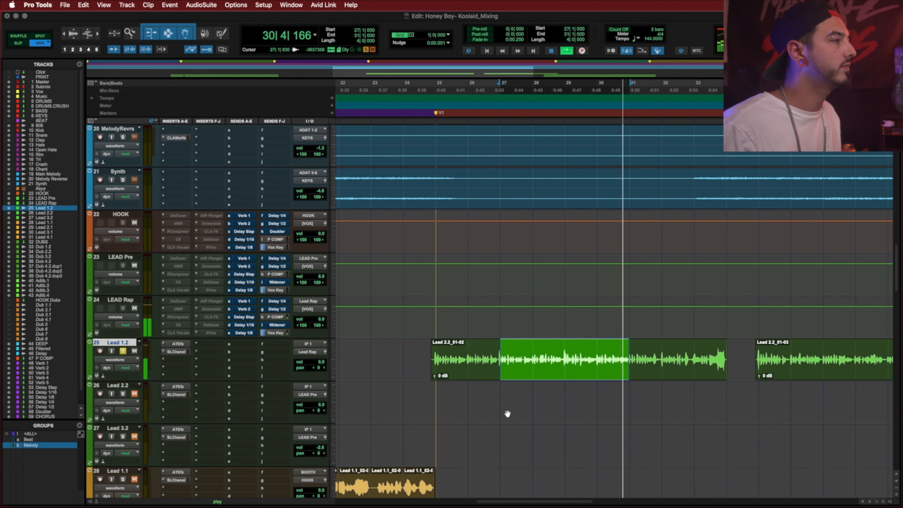
key(space)
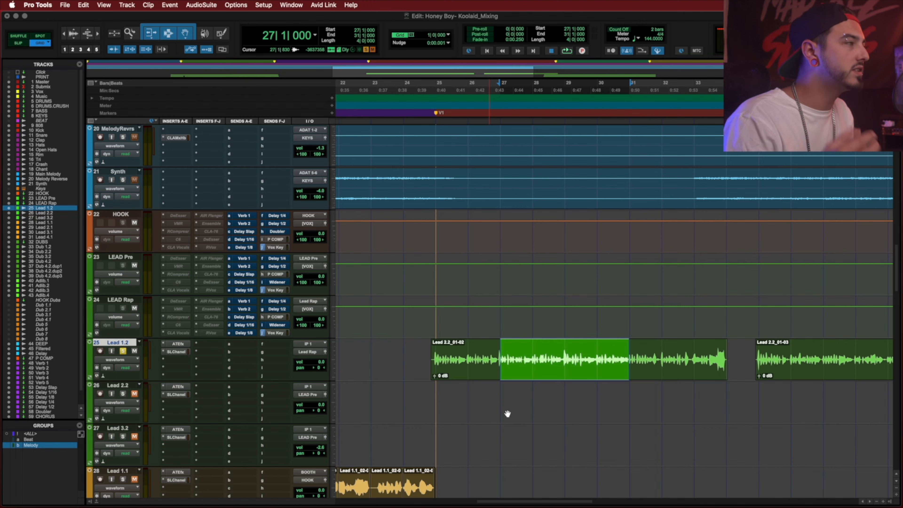
Step: Mark passages on Lead 1.2 for comparison: bars 36 to 38, a stretch from bar 26, and the first clip's loud ending near bar 34
scroll(507, 413, right, 4)
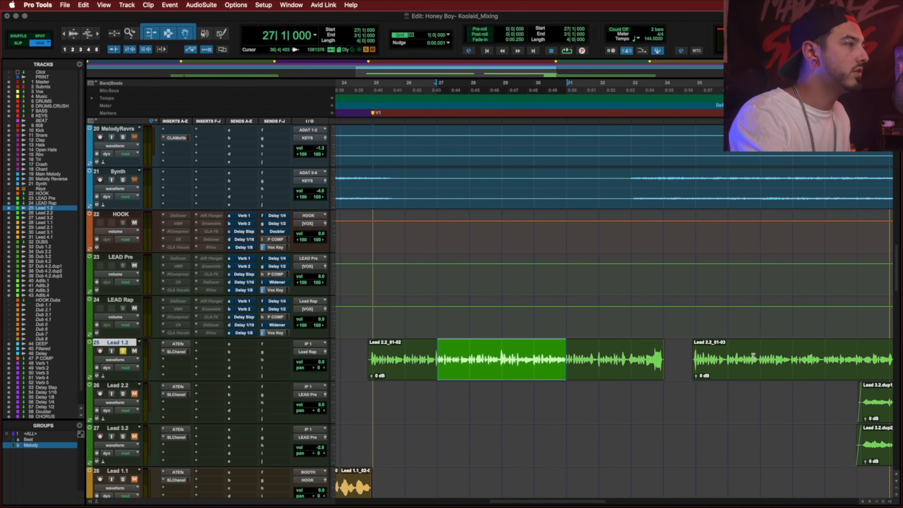
scroll(755, 357, right, 3)
drag(688, 354, 743, 360)
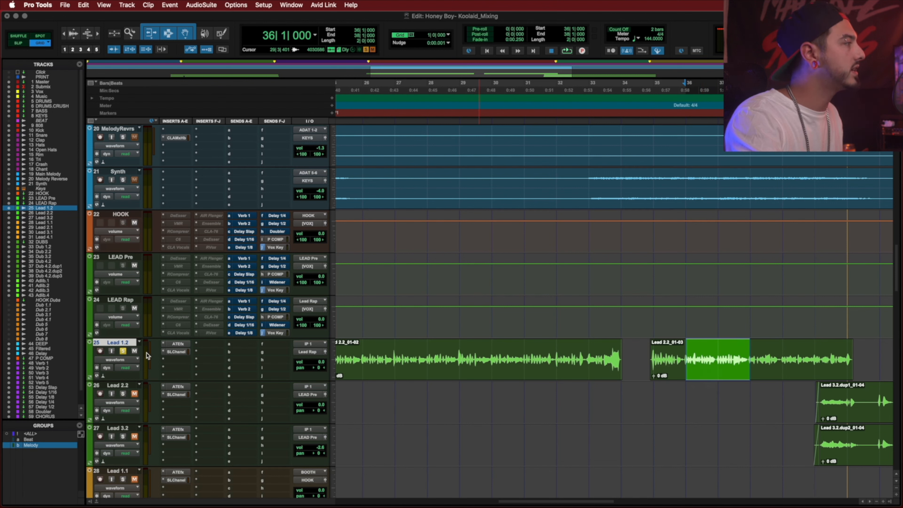
key(space)
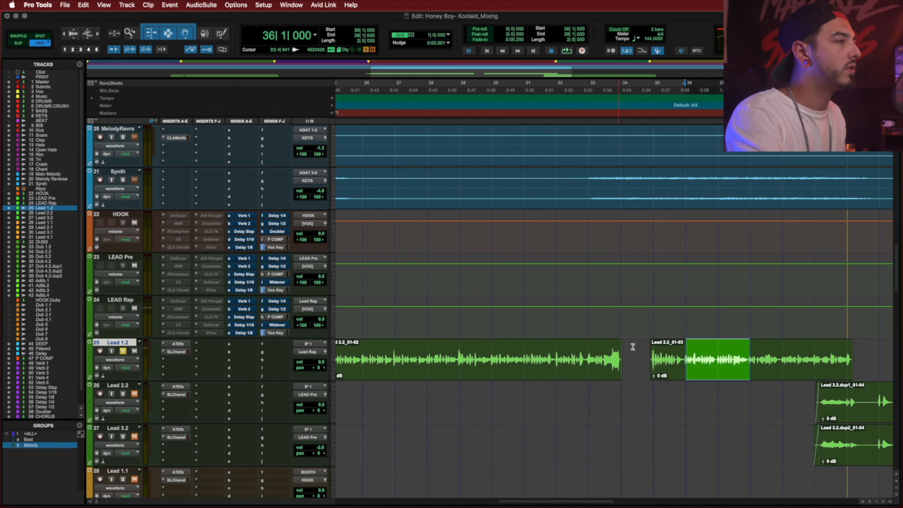
scroll(535, 365, left, 3)
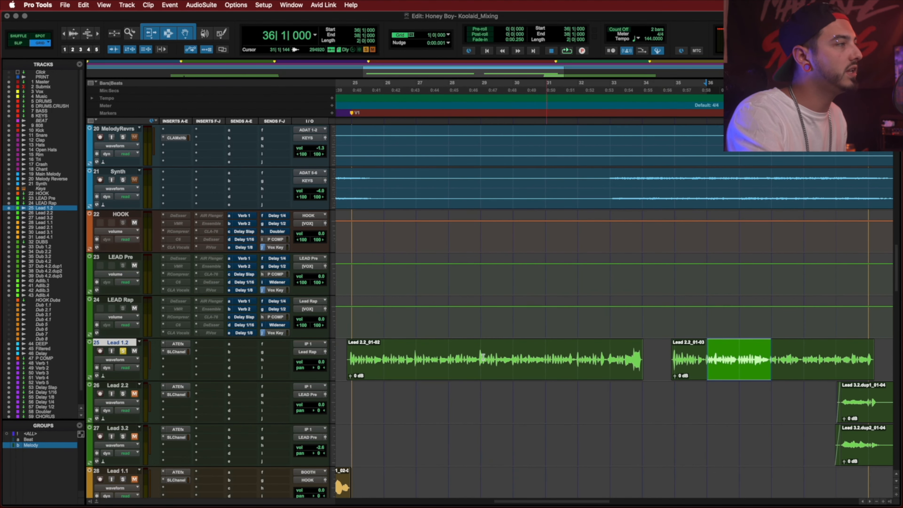
drag(387, 357, 433, 358)
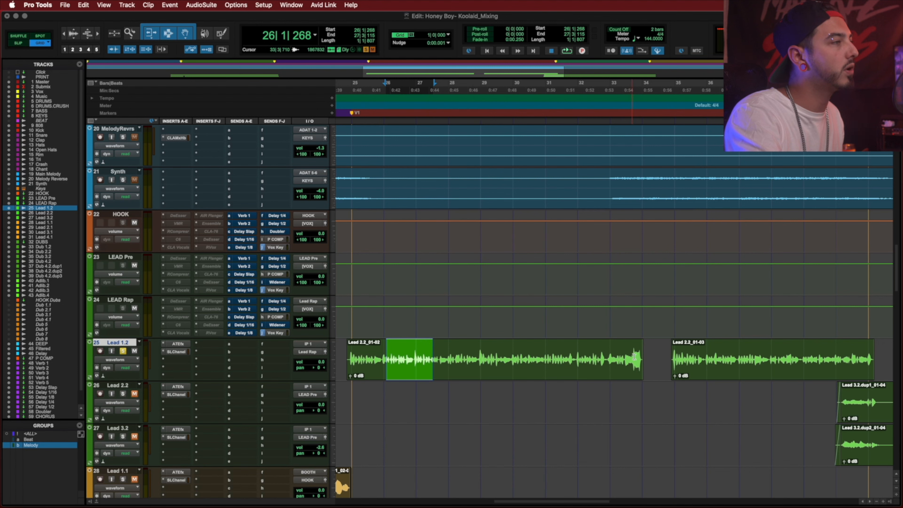
drag(632, 357, 639, 356)
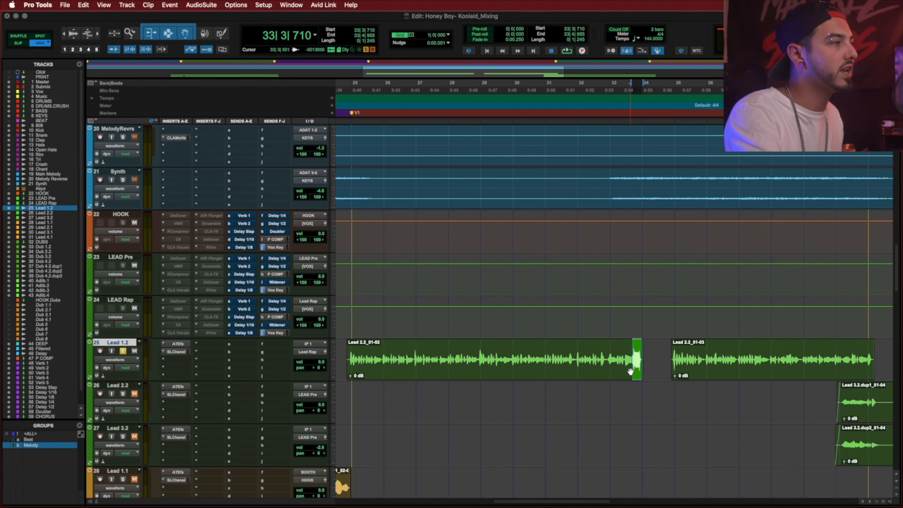
Step: Play Lead 1.2 from bar 33 to audition the loud ending of the first clip
scroll(658, 357, right, 3)
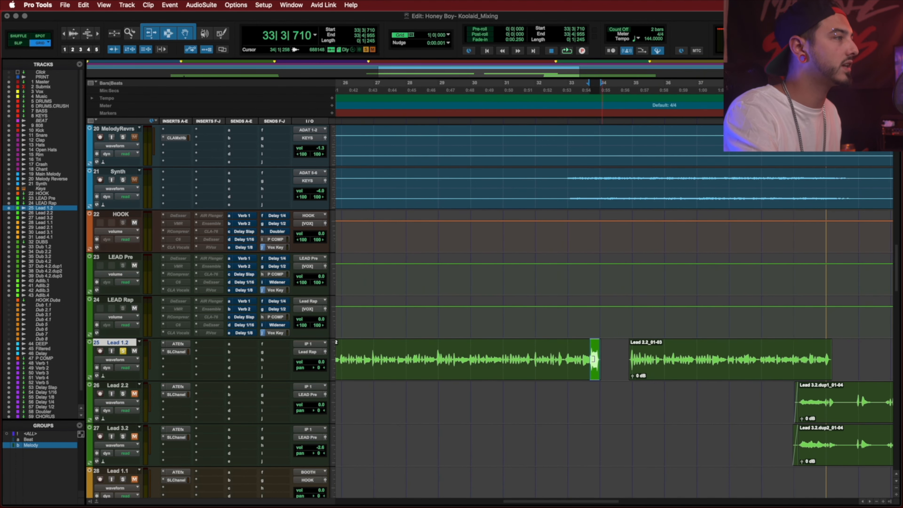
click(575, 359)
key(space)
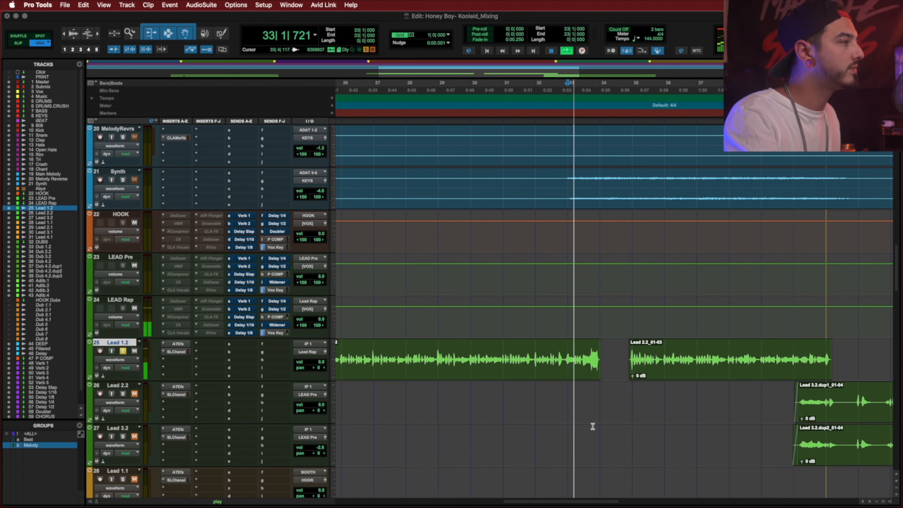
key(space)
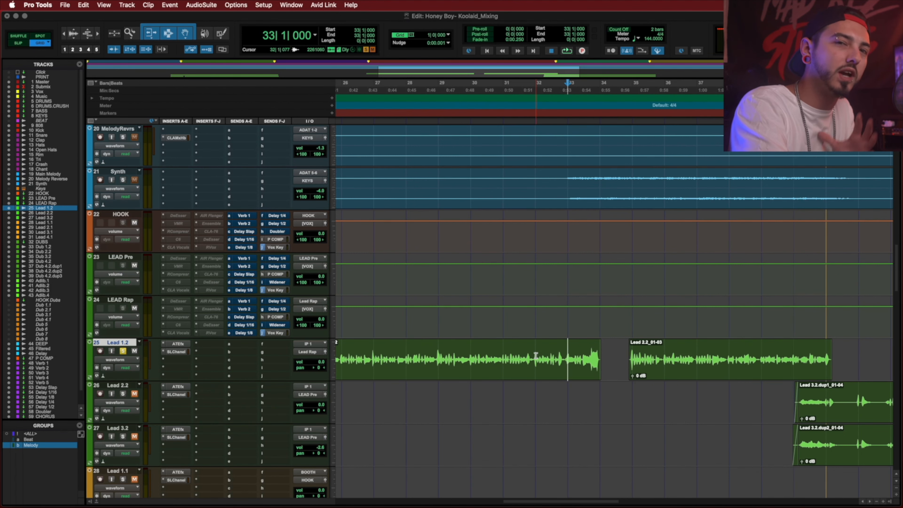
Step: Mark the Lead 1.2 sections one after another: bars 27 to 30, bars 30 to 34, and the second clip from bar 35 to 39
scroll(528, 362, left, 5)
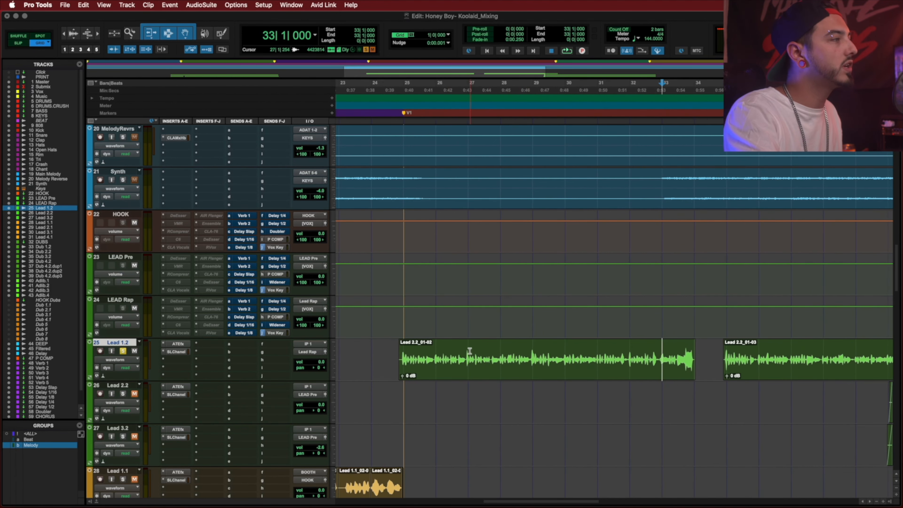
drag(469, 352, 561, 352)
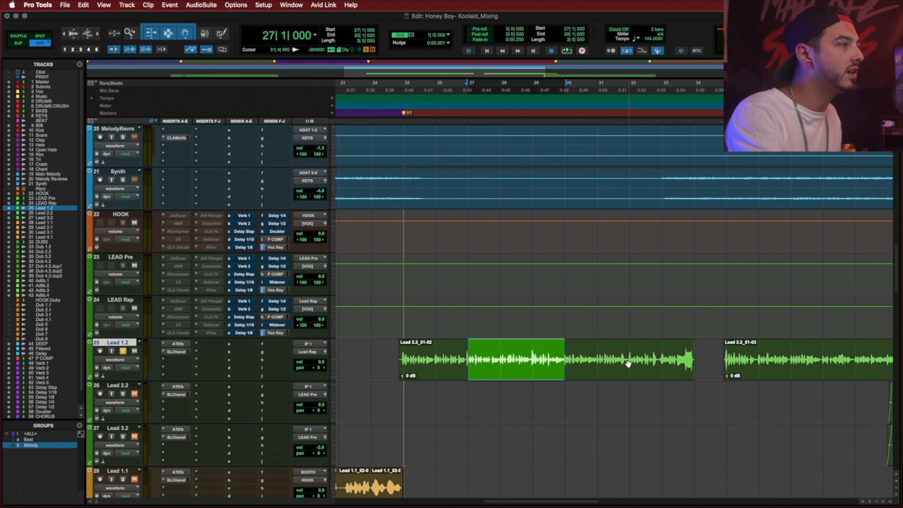
drag(580, 356, 693, 359)
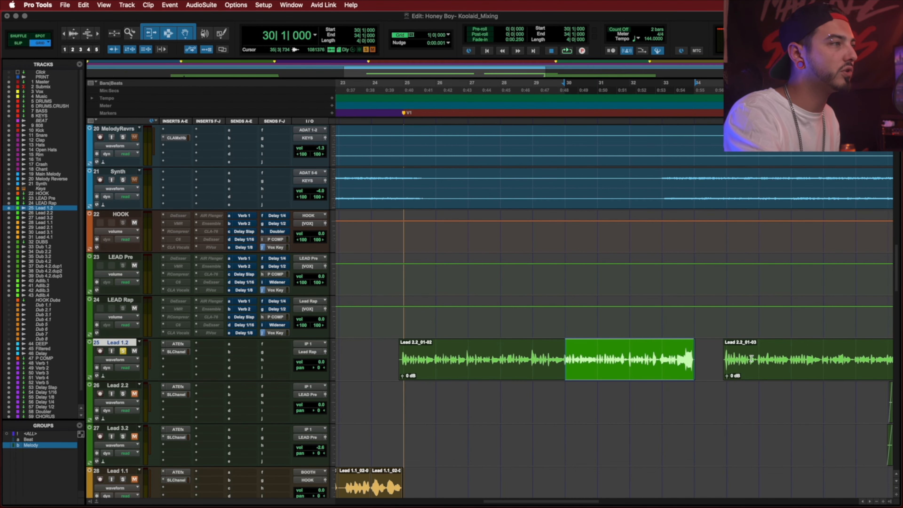
scroll(749, 358, right, 5)
drag(772, 356, 610, 358)
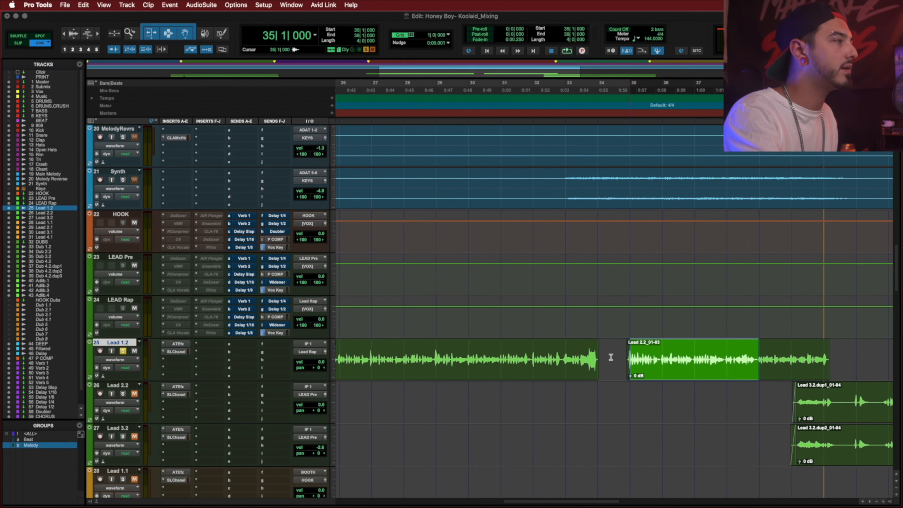
Step: Select bars 26 to 29 of the first clip on Lead 1.2
click(504, 355)
scroll(421, 354, left, 5)
drag(463, 352, 536, 357)
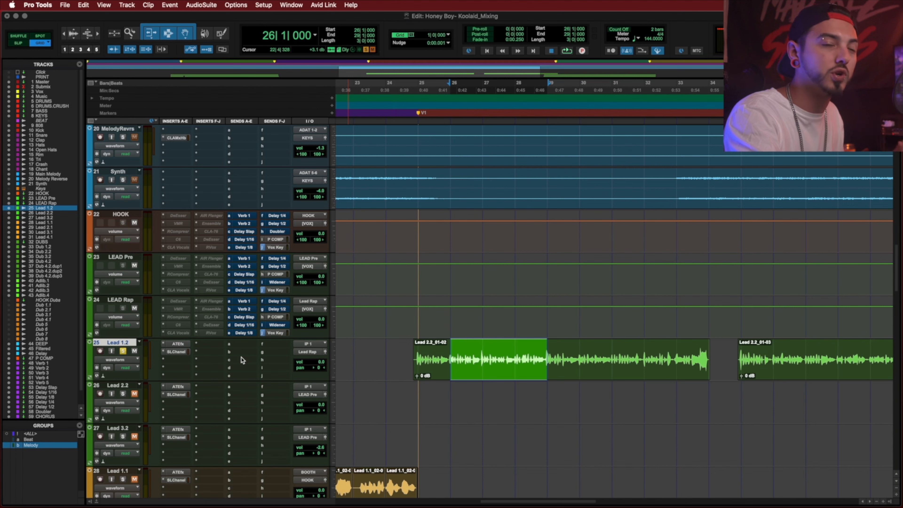
Step: Open the Auto-Tune EFX 3 insert on Lead 1.2 and move its window off the track controls
click(184, 346)
click(184, 347)
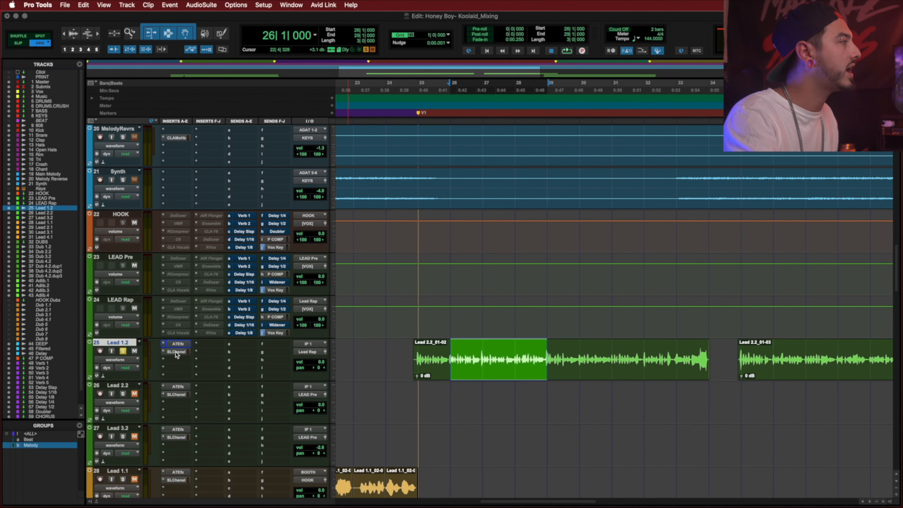
click(176, 352)
drag(468, 152, 703, 114)
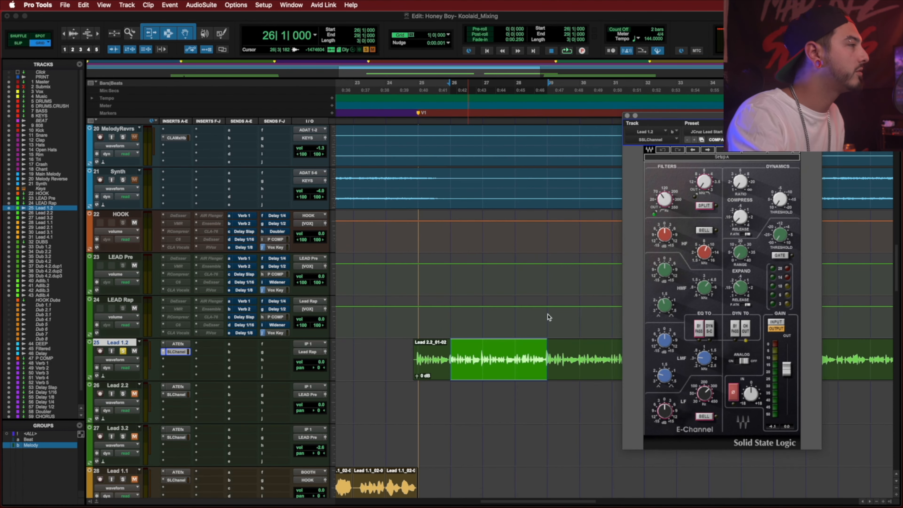
click(175, 343)
drag(717, 115, 639, 123)
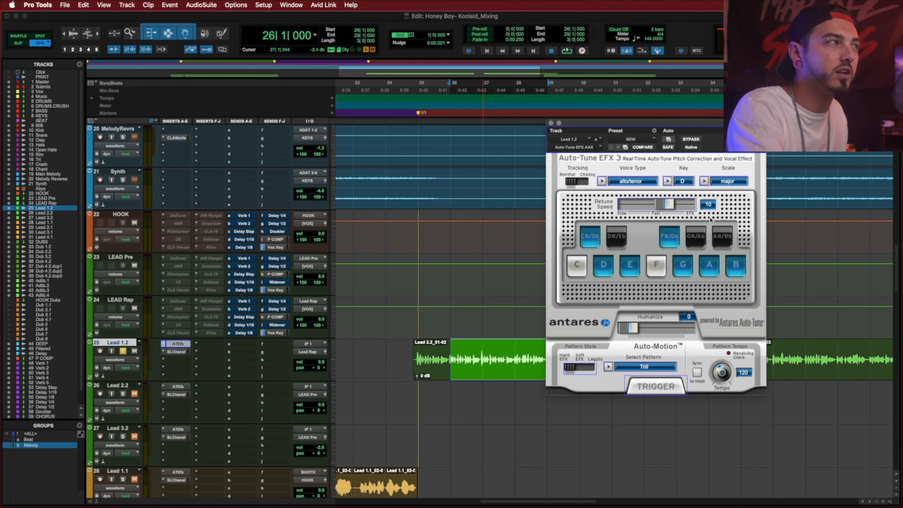
Step: Play the selected vocal and compare it with Auto-Tune EFX 3 bypassed and active
key(space)
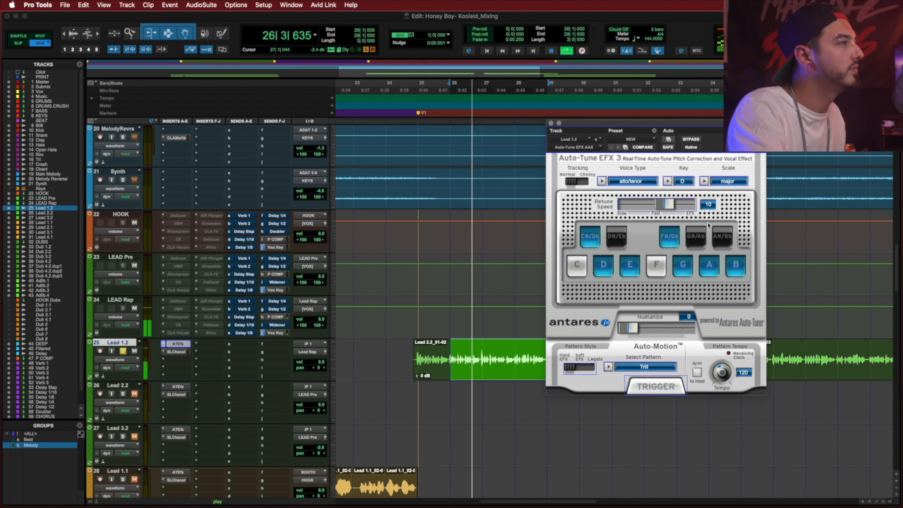
click(691, 140)
click(691, 139)
key(space)
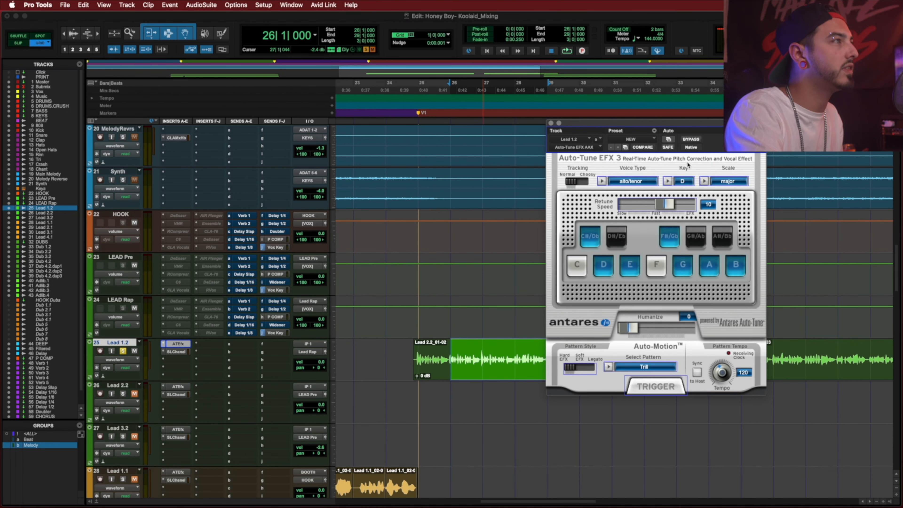
Step: Close Auto-Tune, open the SSLChannel insert on Lead 1.2, and reposition its window over the start of the vocal clip
click(550, 123)
click(175, 352)
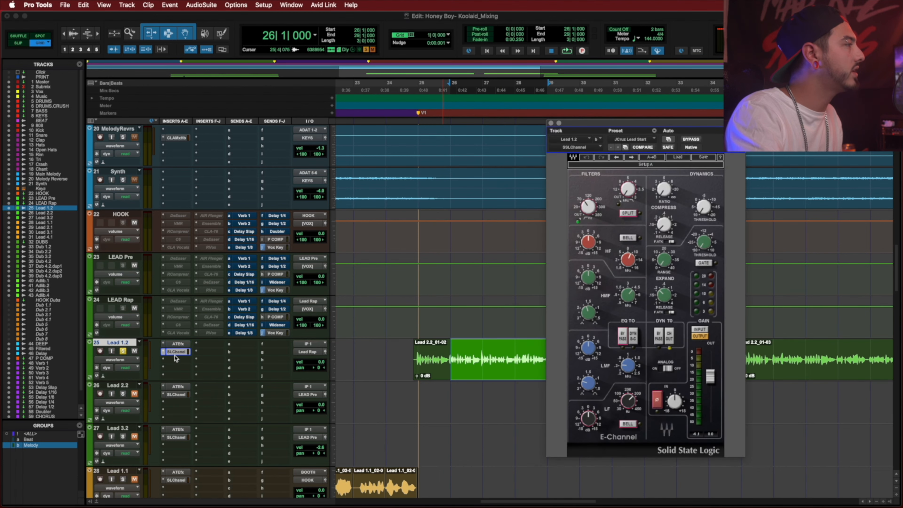
drag(638, 124, 450, 139)
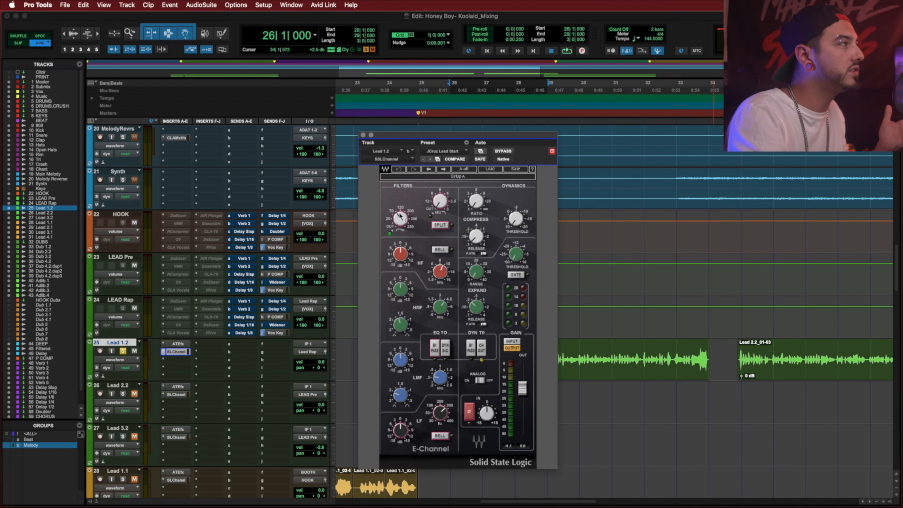
Step: Select bars 30 and 31 of Lead 1.2 and play them while raising the SSL E-Channel's low-cut filter frequency
mouse_move(400, 220)
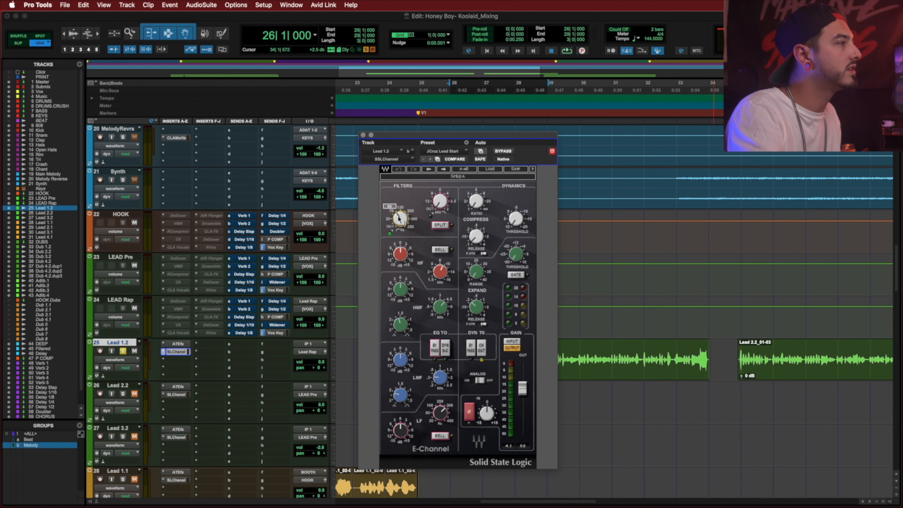
click(579, 355)
drag(579, 354, 644, 355)
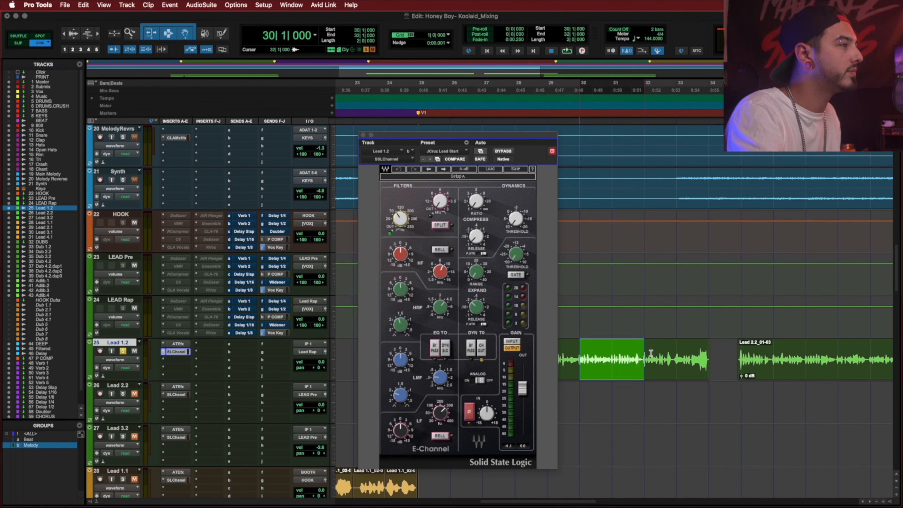
key(space)
drag(400, 217, 400, 208)
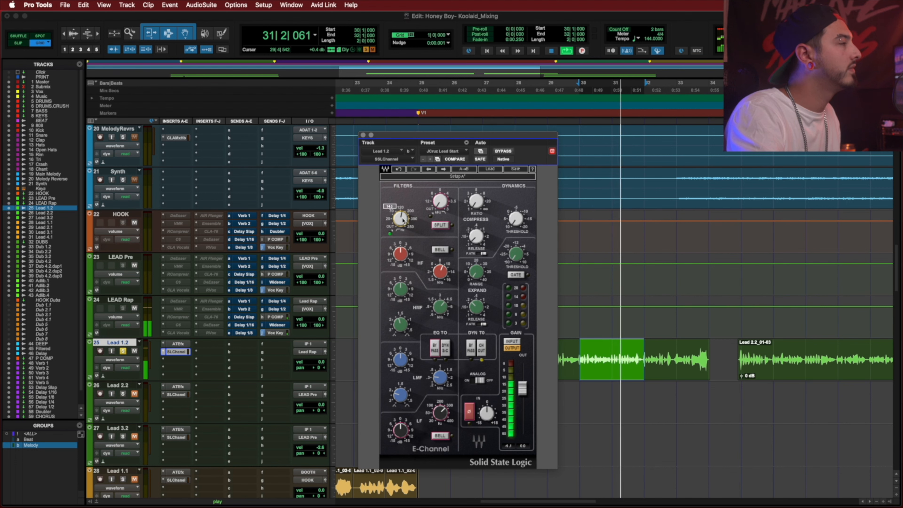
key(space)
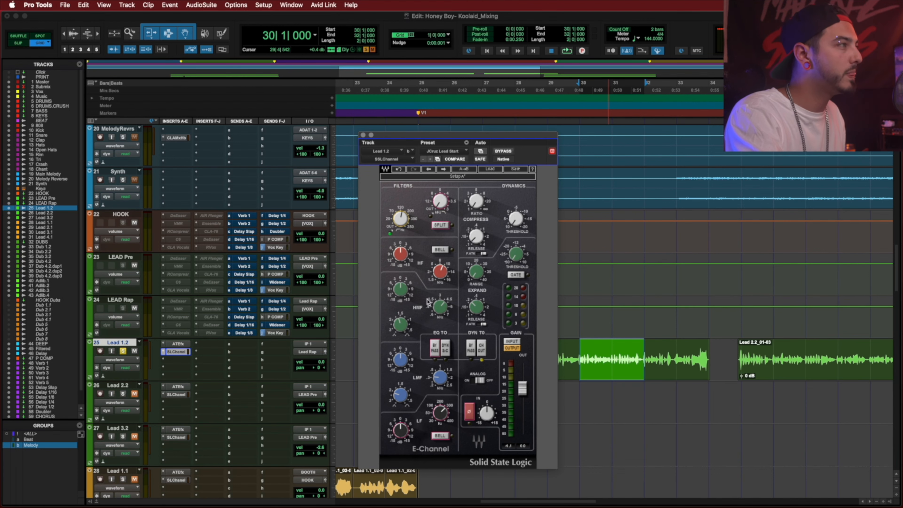
Step: Select bars 27 to 30 of the first vocal clip on Lead 1.2
key(r)
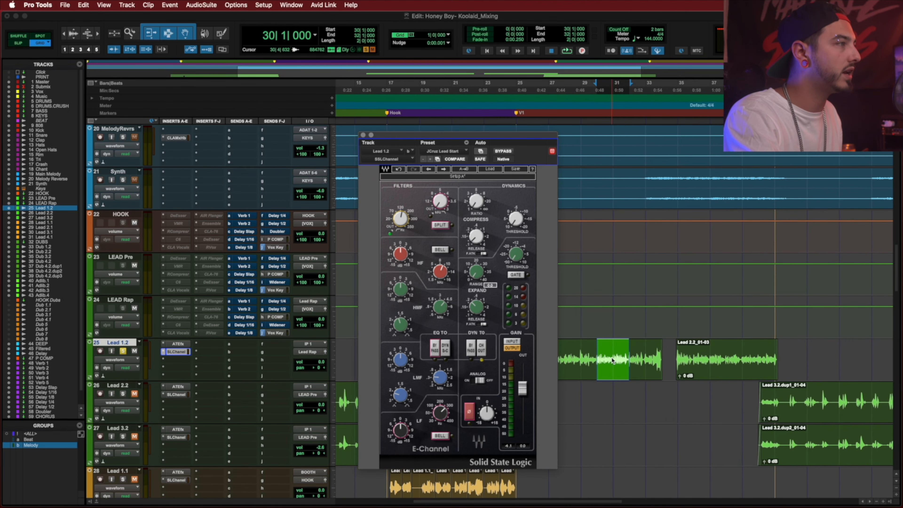
scroll(612, 360, left, 2)
drag(573, 356, 636, 357)
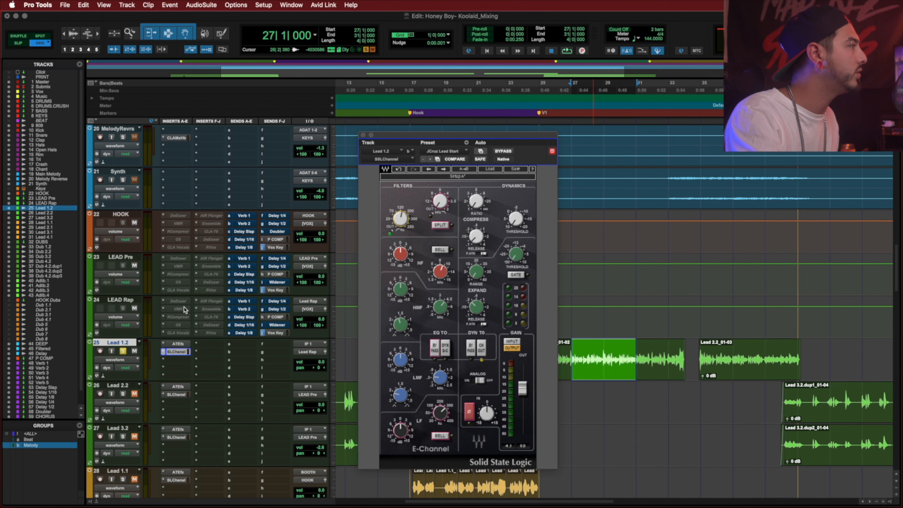
Step: Activate the VMR insert on the LEAD Rap track, play the selected vocal, and open VMR
ctrl+super+click(178, 309)
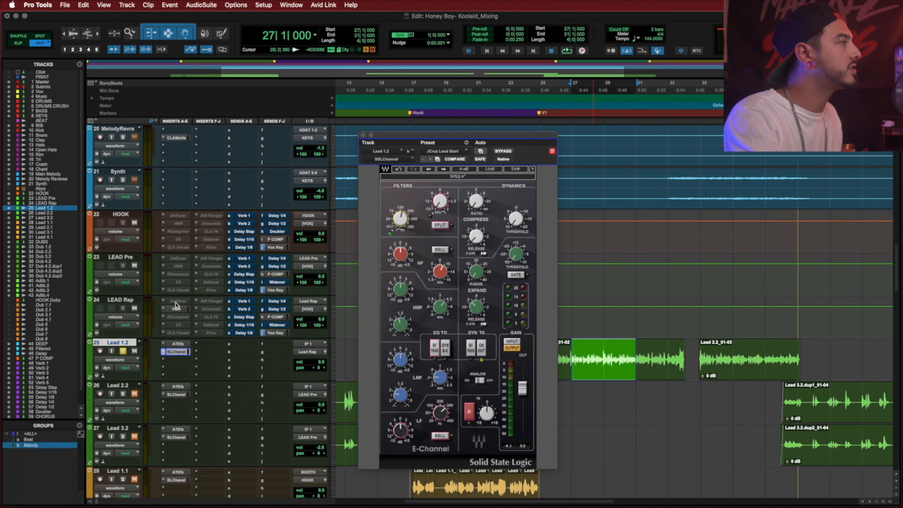
click(175, 302)
click(183, 303)
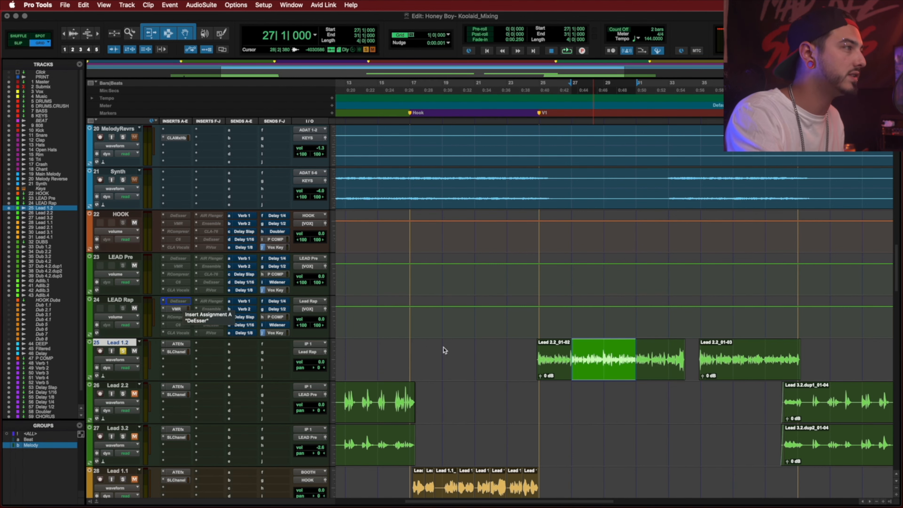
key(space)
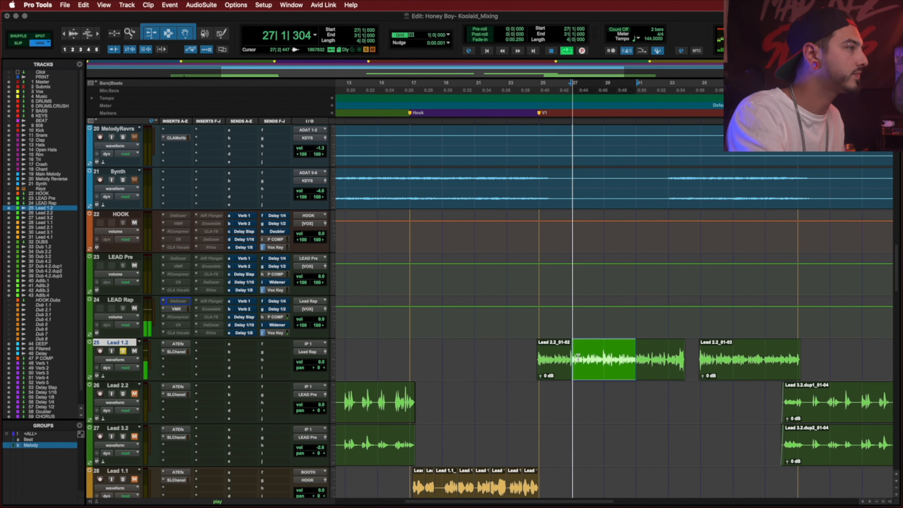
click(177, 309)
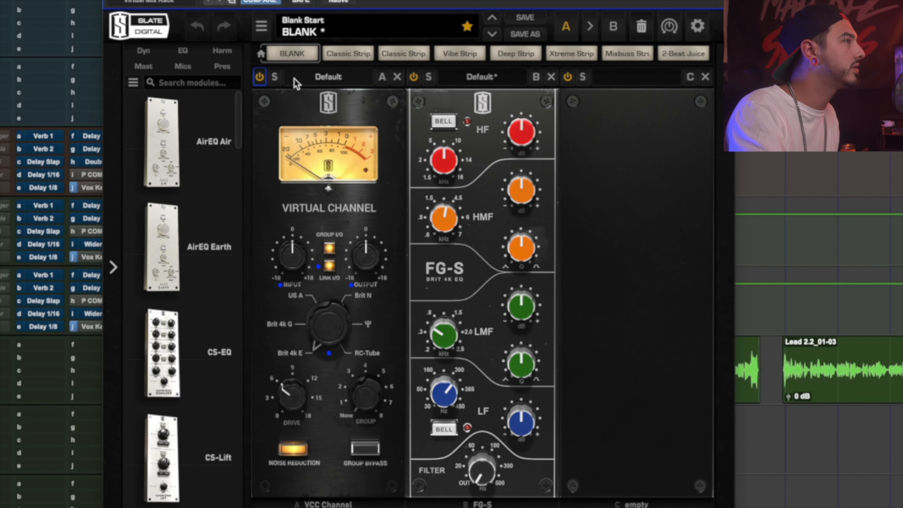
Step: Compare the Virtual Channel module bypassed and active, and raise its input and its drive to just above 15
click(260, 77)
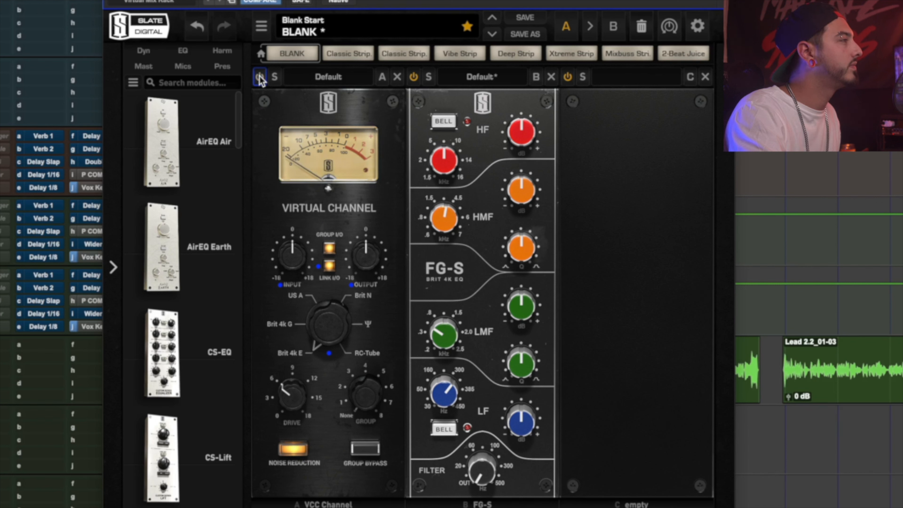
click(259, 77)
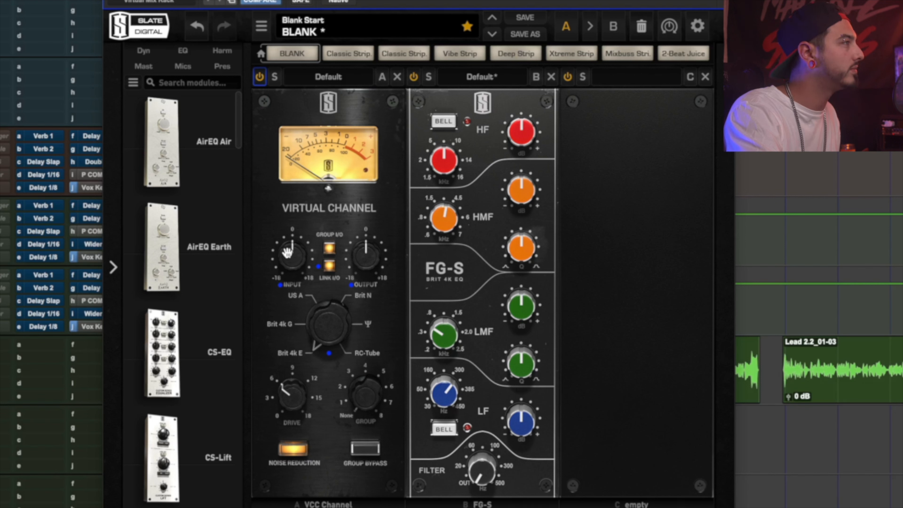
mouse_move(289, 254)
mouse_down()
mouse_move(291, 224)
mouse_move(290, 237)
mouse_up()
drag(290, 403, 290, 346)
drag(290, 394, 290, 375)
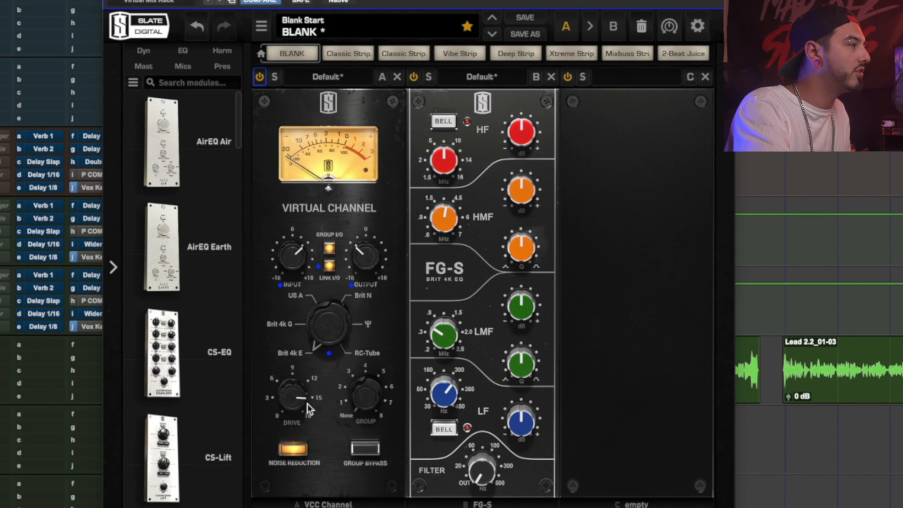
mouse_move(291, 399)
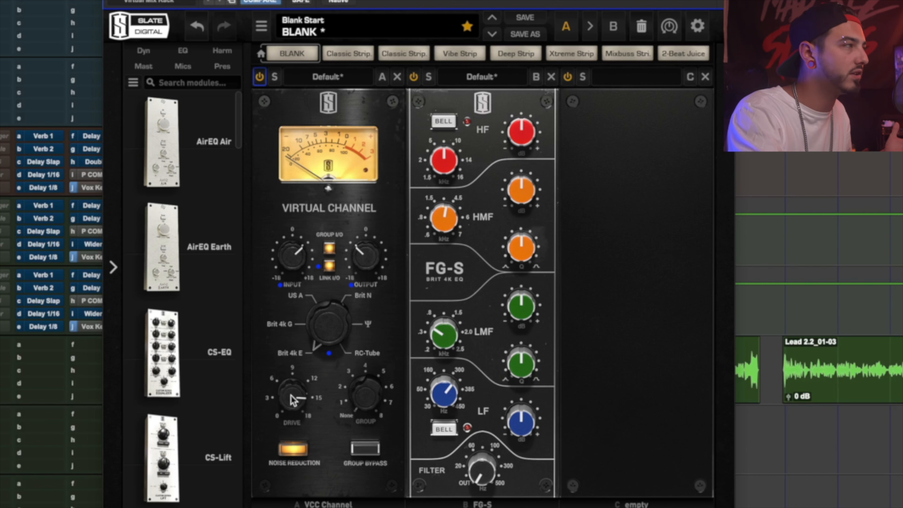
drag(293, 401, 294, 396)
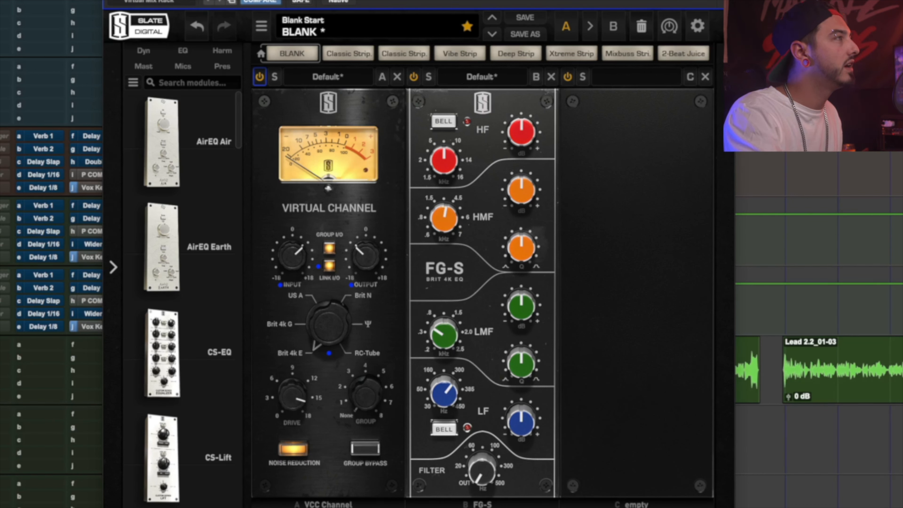
Step: Boost the FG-S LMF band by 14.6 dB and sweep its frequency down to around 288 Hz to locate the muddy range
drag(498, 1, 436, 1)
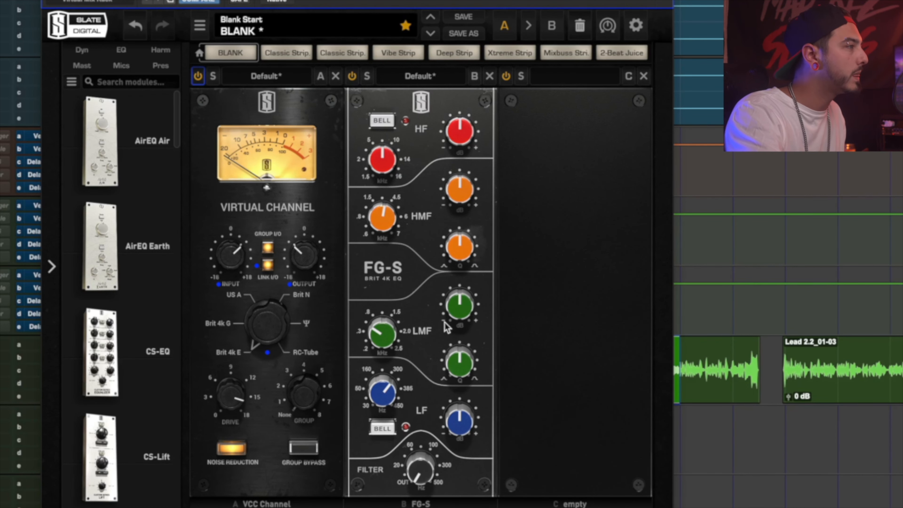
drag(384, 335, 383, 342)
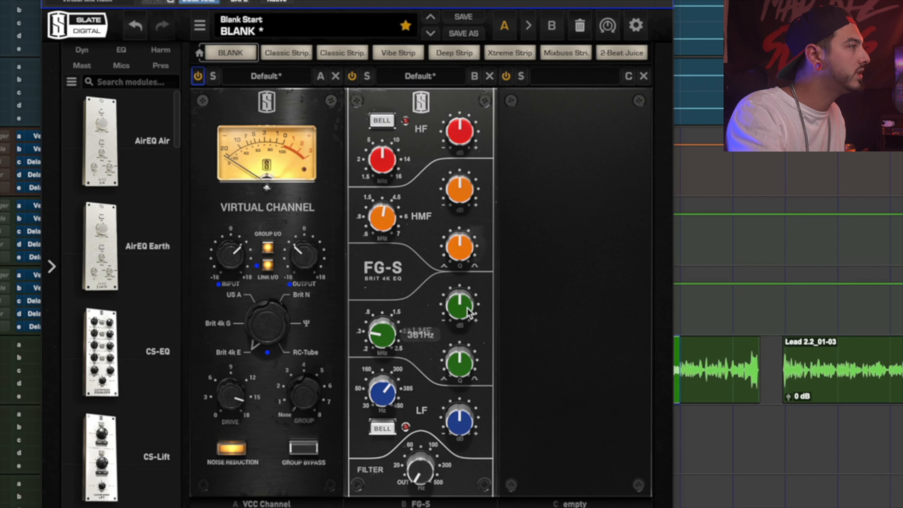
mouse_move(467, 313)
drag(465, 307, 454, 236)
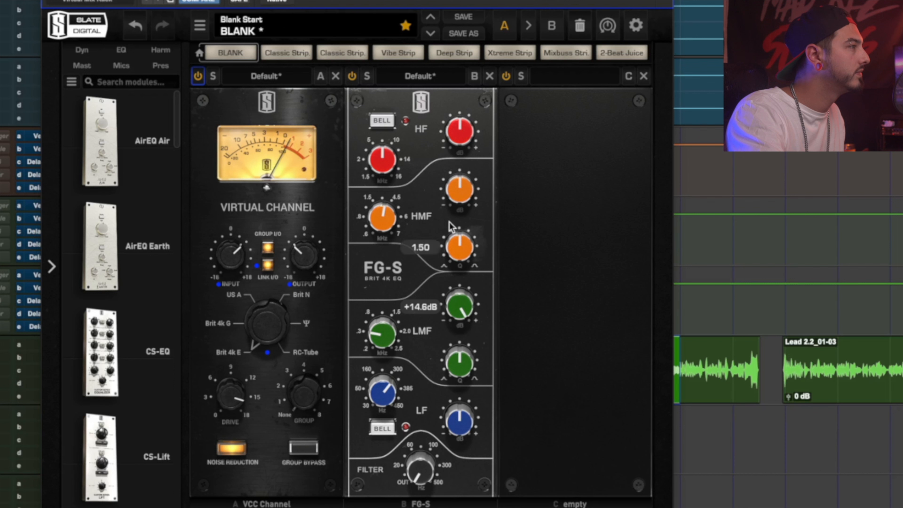
mouse_move(384, 337)
mouse_move(384, 337)
mouse_down()
mouse_move(379, 350)
mouse_move(381, 309)
mouse_move(370, 328)
mouse_up()
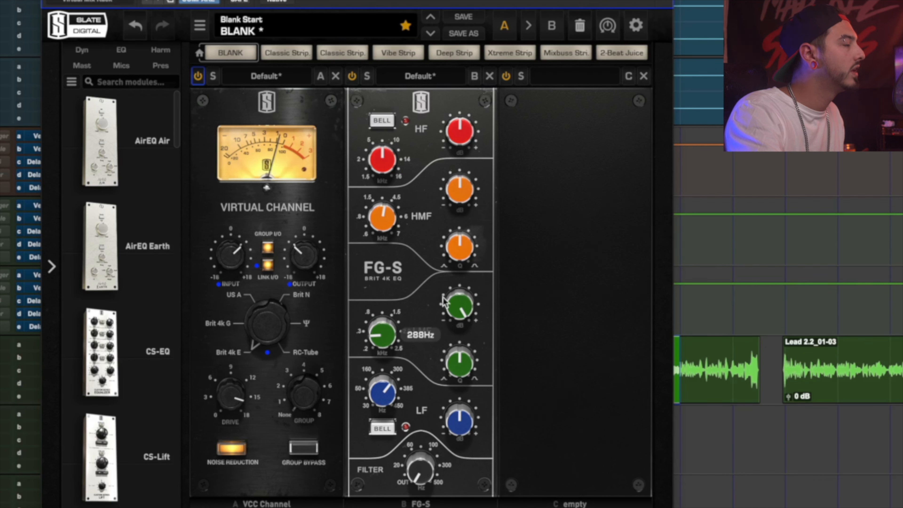
drag(390, 341, 394, 333)
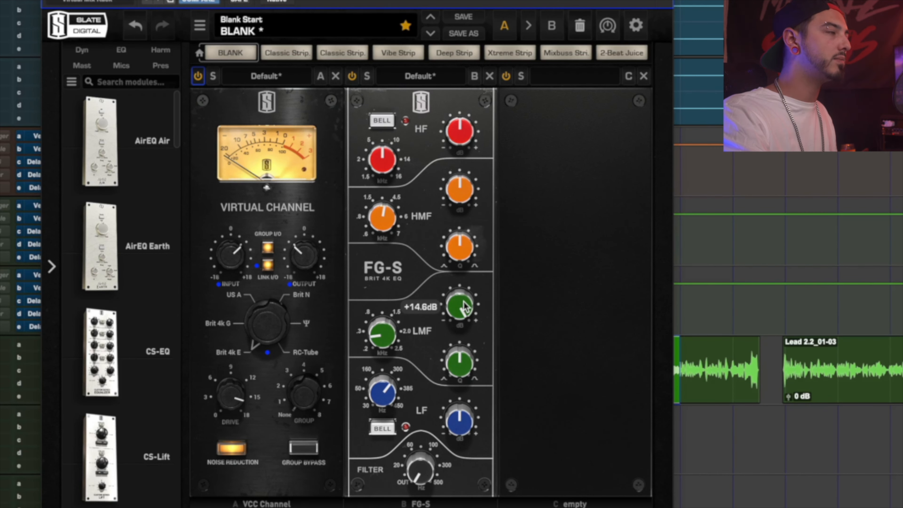
Step: Cut the FG-S LMF gain to -4.35 dB and check the EQ with its bypass
drag(463, 305, 461, 368)
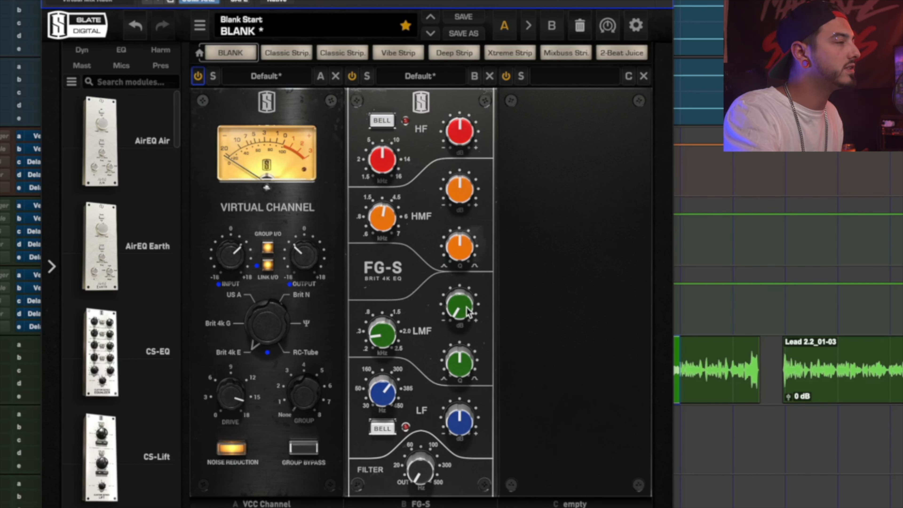
drag(468, 311, 461, 300)
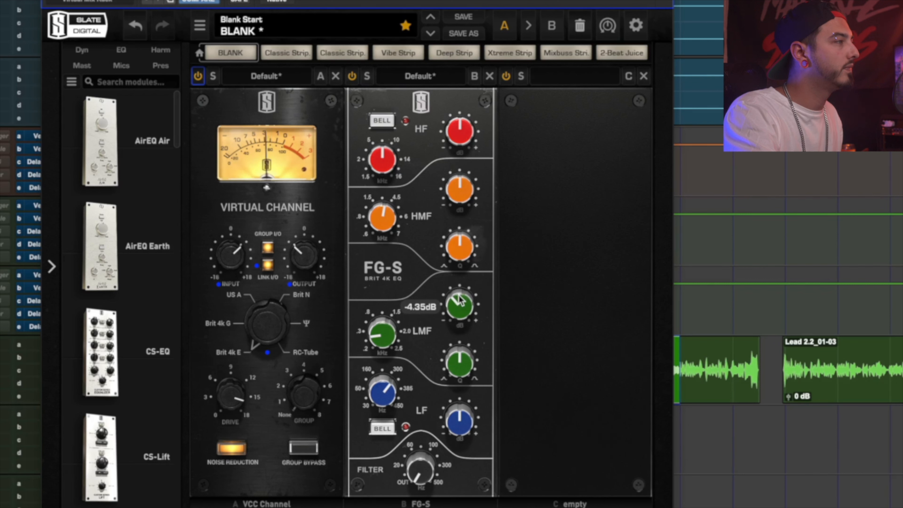
click(353, 80)
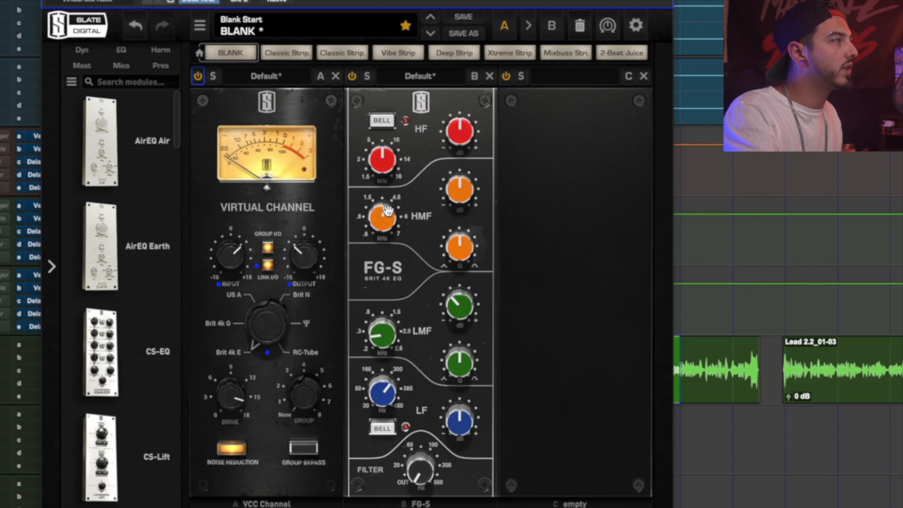
Step: Sweep the FG-S HMF frequency to just above 0.8 kHz using a 15 dB boost, and reduce the HMF gain to a moderate cut
drag(380, 220, 381, 278)
drag(461, 197, 384, 224)
drag(384, 224, 382, 195)
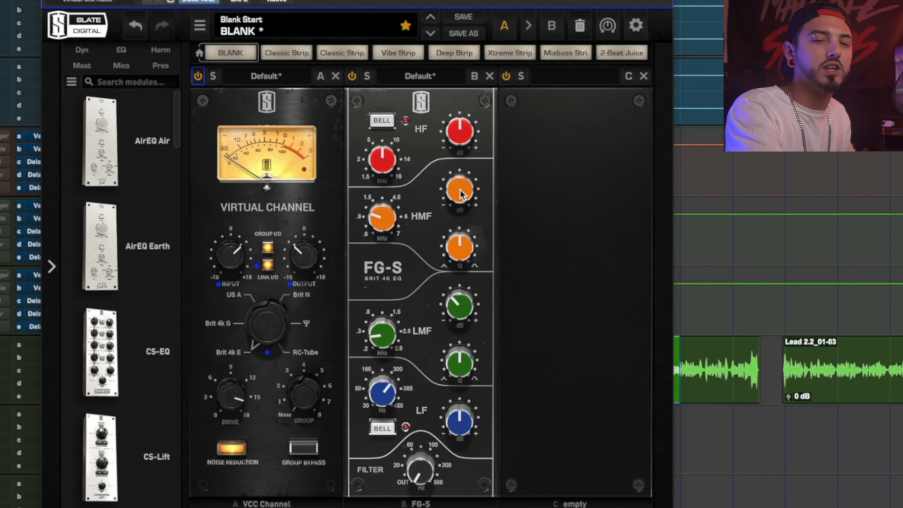
mouse_move(463, 192)
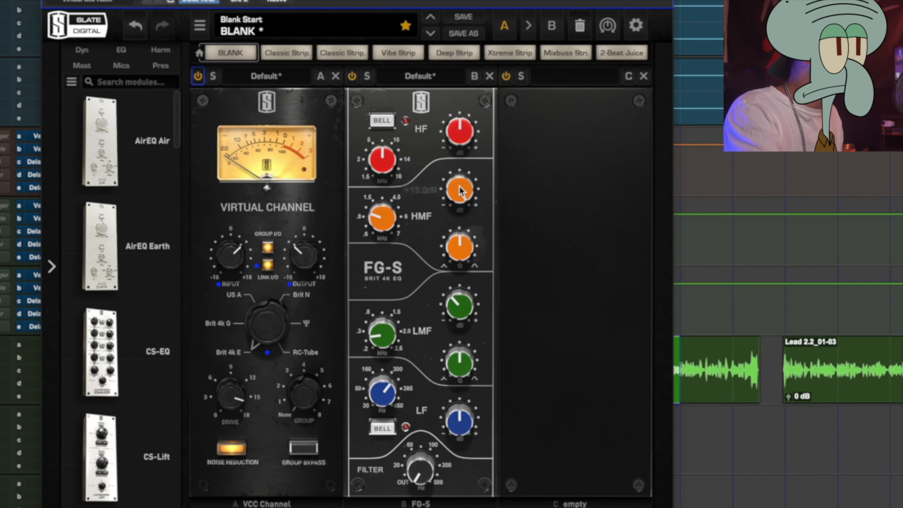
drag(460, 191, 462, 273)
mouse_move(460, 189)
mouse_down()
mouse_move(484, 288)
mouse_move(459, 131)
mouse_move(464, 206)
mouse_move(464, 197)
mouse_up()
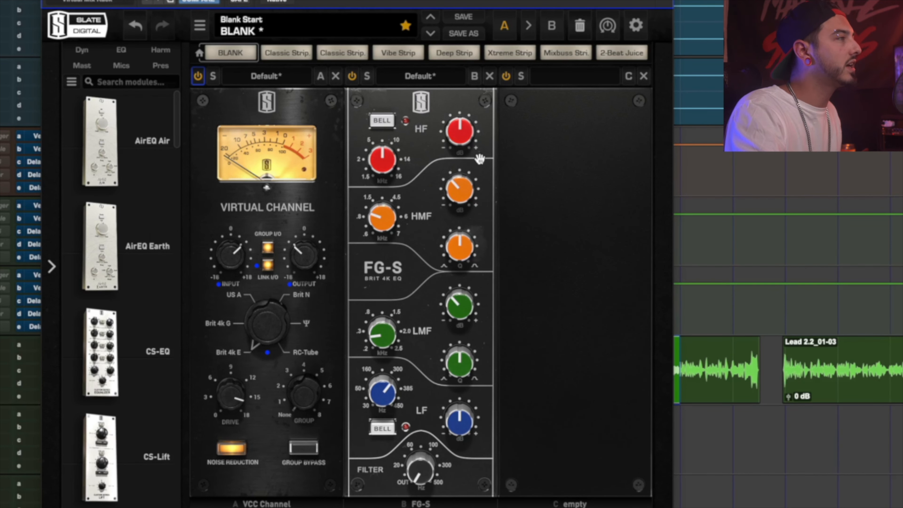
Step: Raise the FG-S HF gain moderately and play the selected vocal through the EQ
click(459, 136)
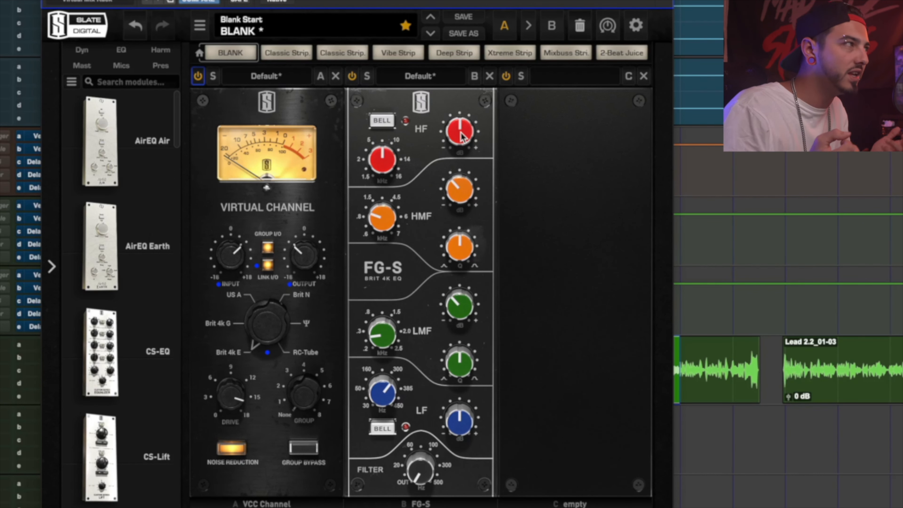
mouse_move(465, 138)
mouse_down()
mouse_move(464, 40)
mouse_move(464, 139)
mouse_move(464, 129)
mouse_up()
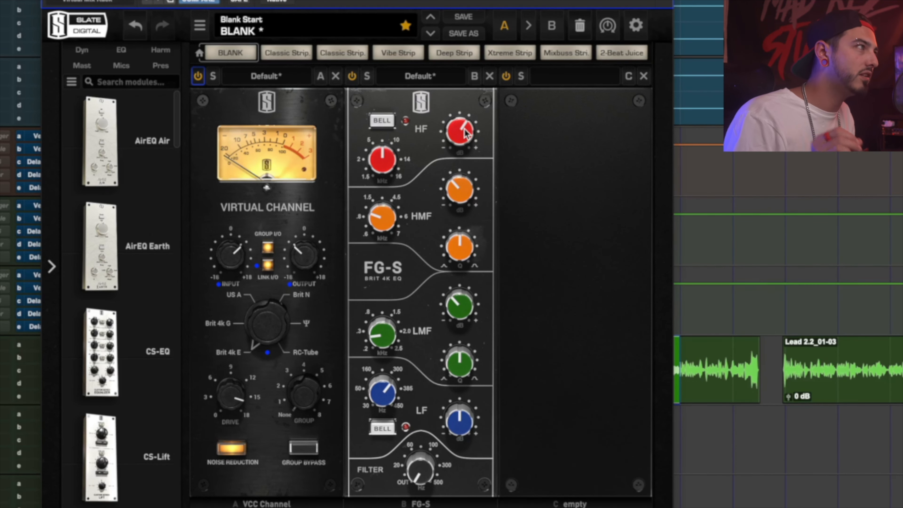
mouse_move(466, 196)
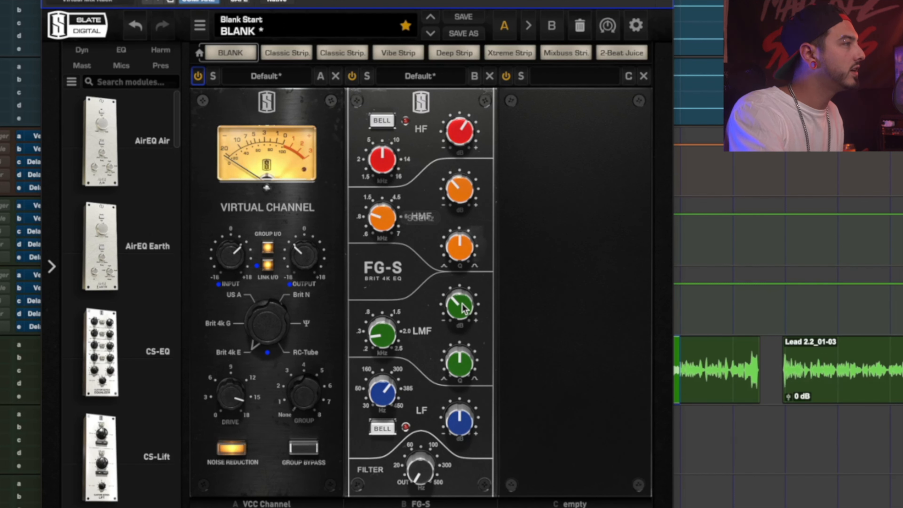
mouse_move(464, 308)
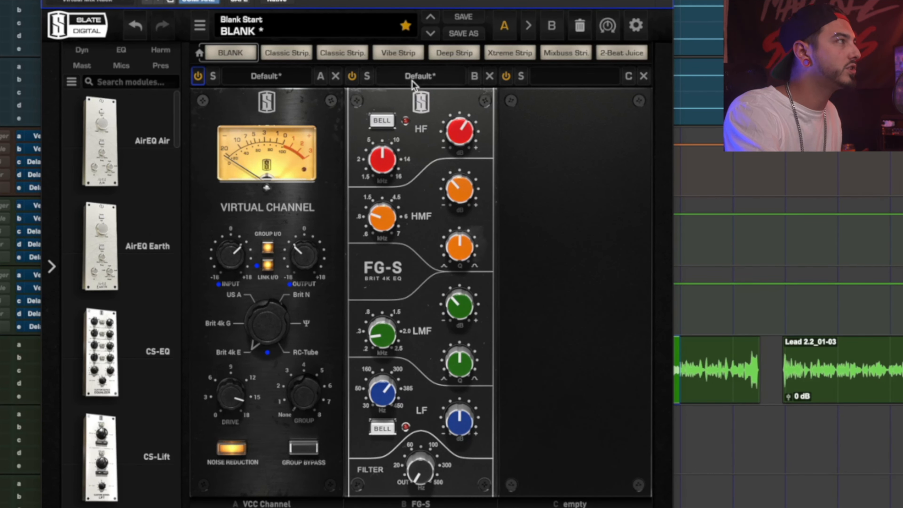
key(space)
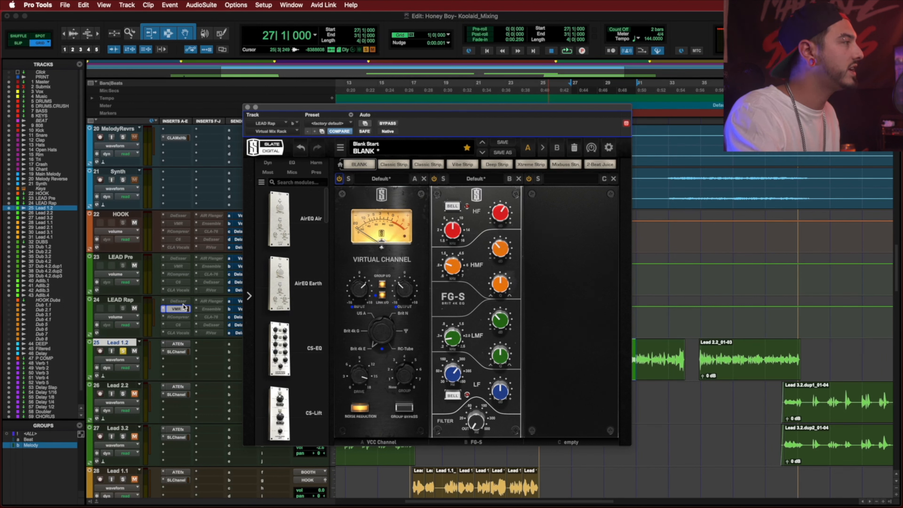
Step: Activate the RCompressor insert on LEAD Rap and select bars 32 and 33 at the end of the Lead 1.2 clip
ctrl+super+click(177, 316)
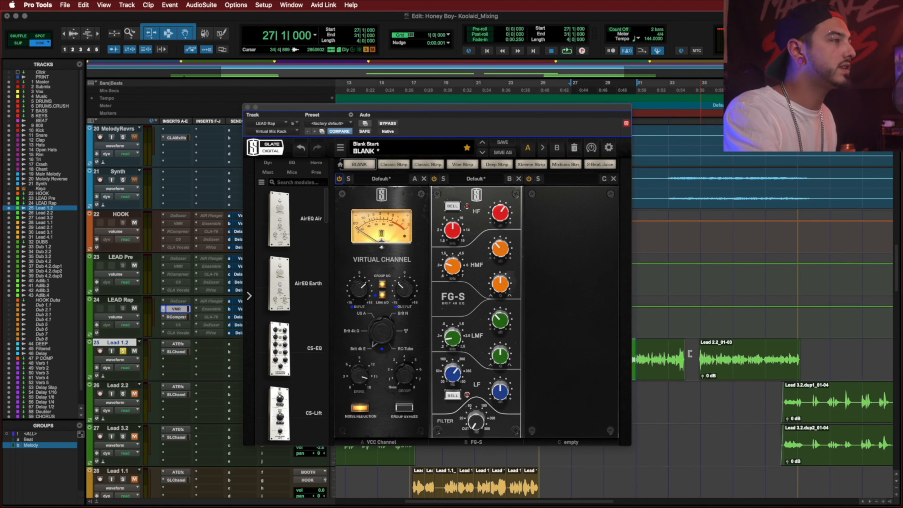
drag(673, 355, 688, 354)
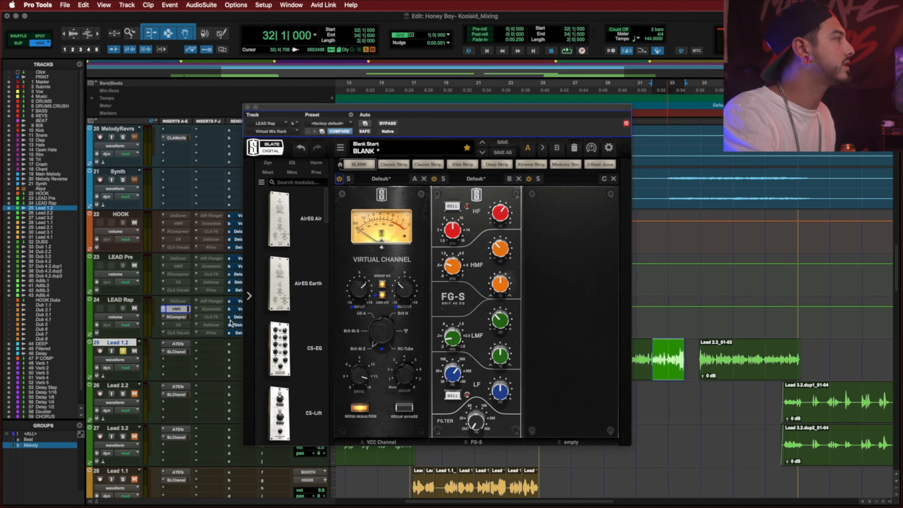
Step: Open RCompressor on LEAD Rap, move its window clear of the track controls, and set the ratio to 1.81
click(184, 318)
drag(349, 108, 453, 148)
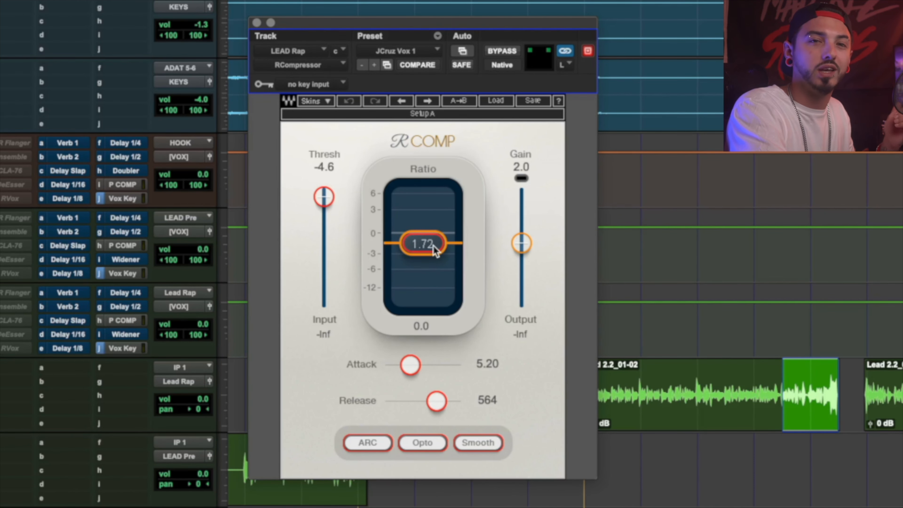
drag(432, 245, 433, 248)
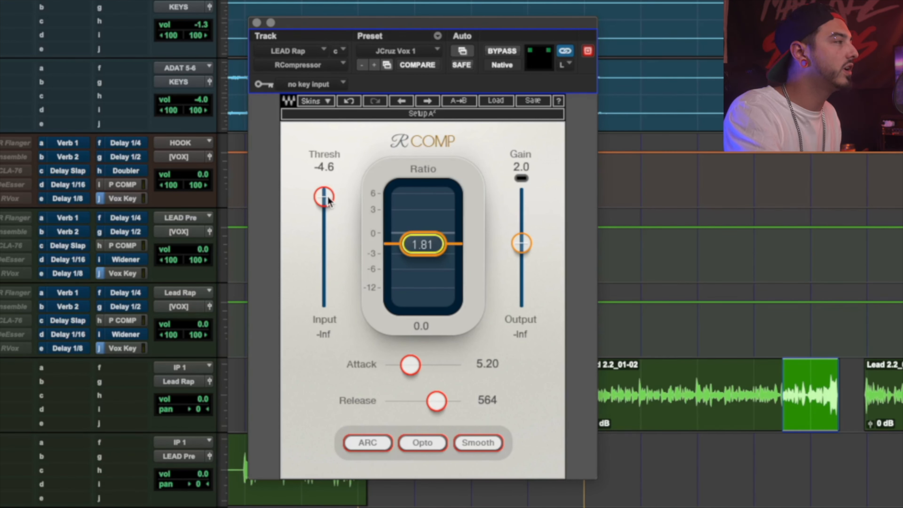
Step: Play the end of the first Lead 1.2 clip through RCompressor to hear the compression
key(space)
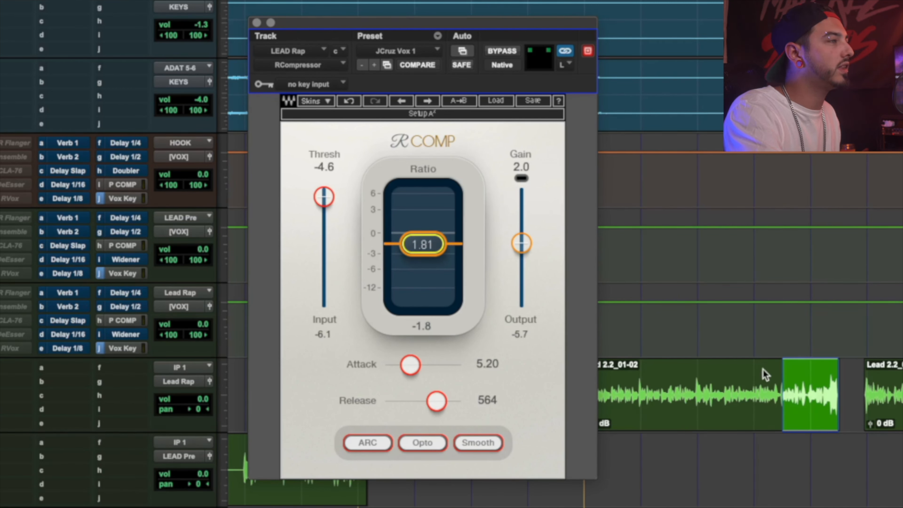
click(734, 383)
drag(748, 382, 840, 378)
click(813, 387)
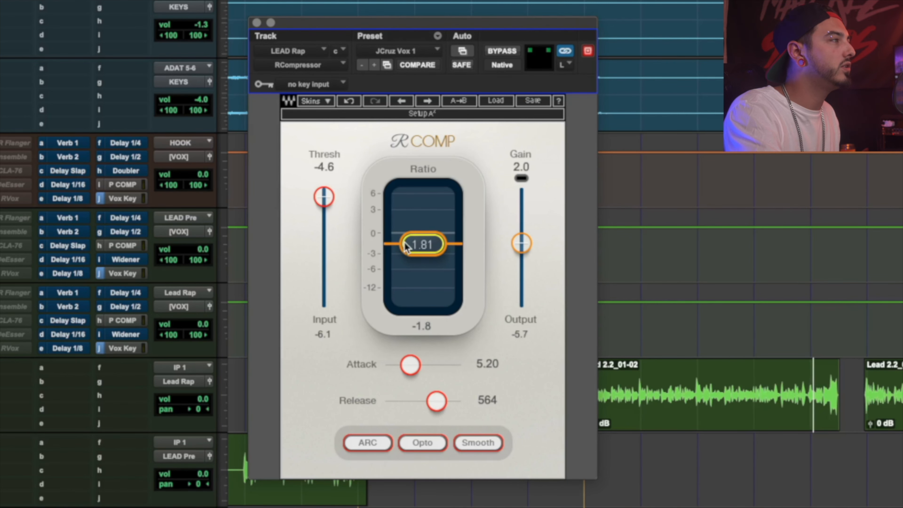
key(space)
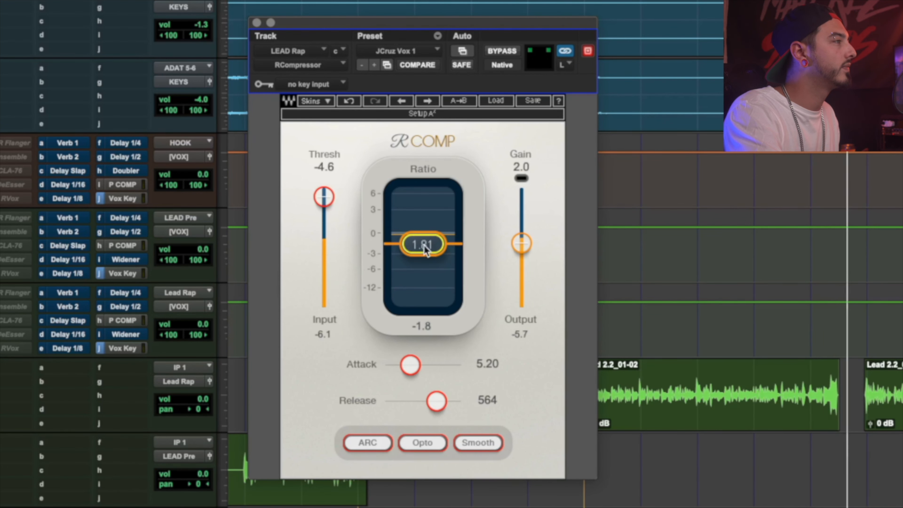
key(space)
click(810, 384)
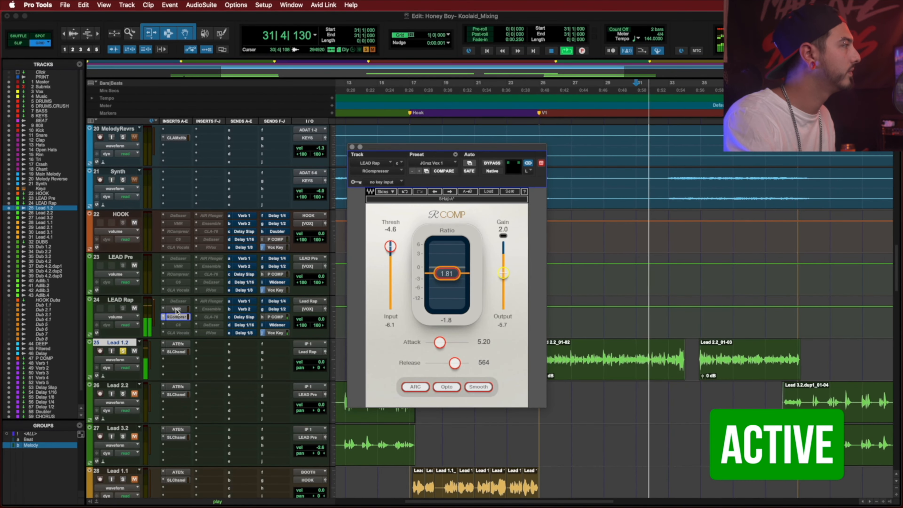
Step: Compare the LEAD Rap vocal during playback with its VMR and RCompressor inserts bypassed and active
super+click(176, 312)
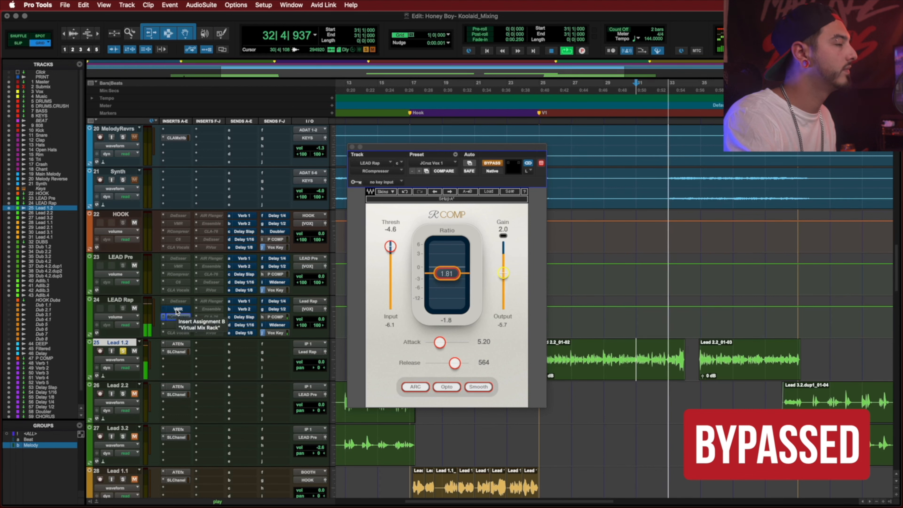
super+click(176, 311)
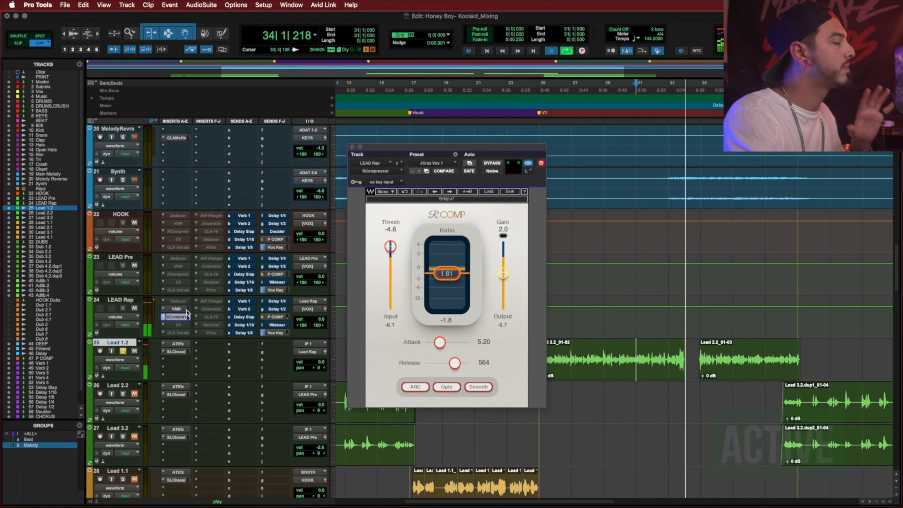
key(space)
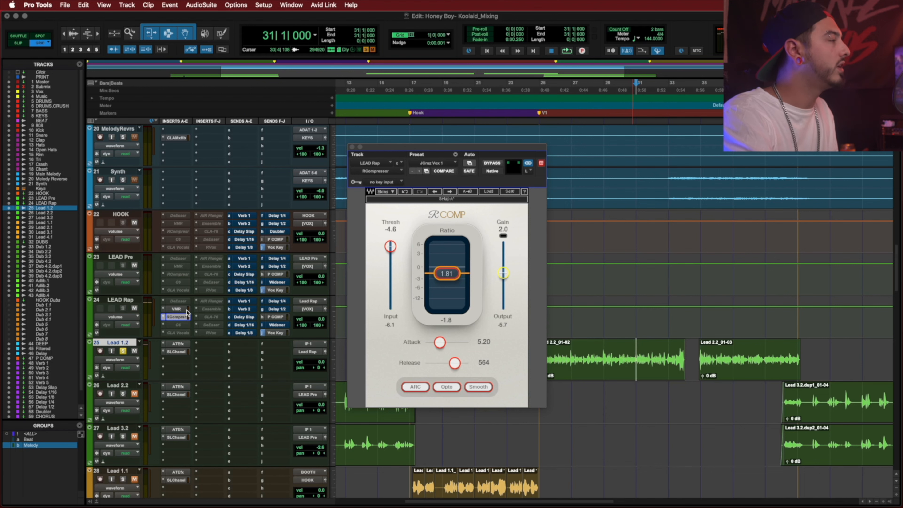
Step: Unsolo Lead 1.2 and play the processed vocal with the beat from bar 31
scroll(209, 331, up, 3)
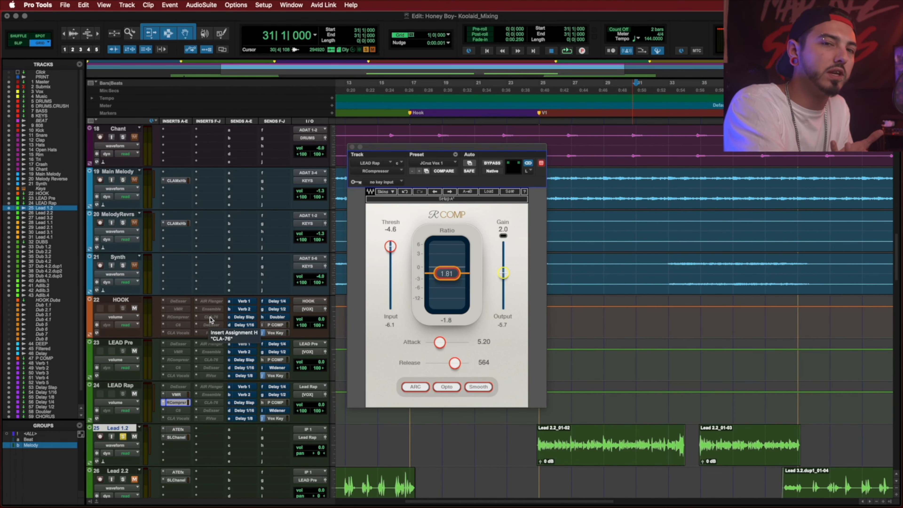
scroll(210, 321, up, 1)
click(123, 480)
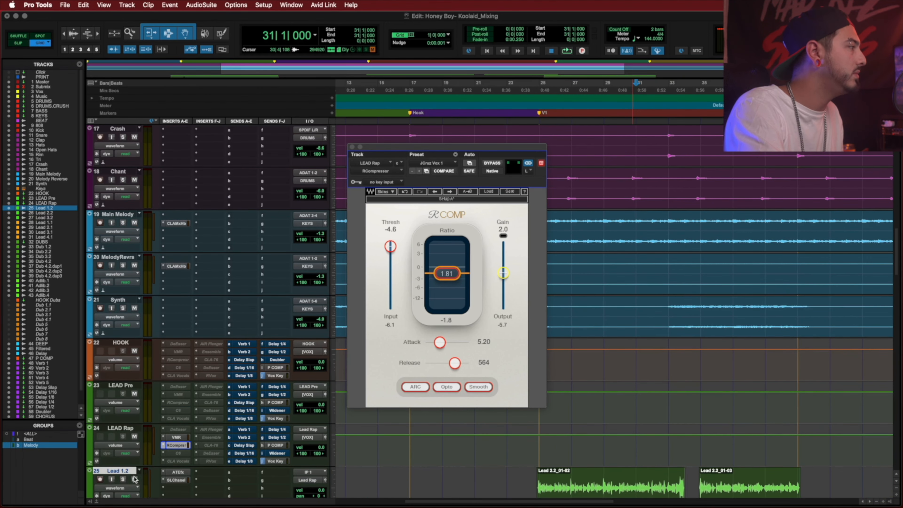
scroll(205, 236, down, 2)
key(space)
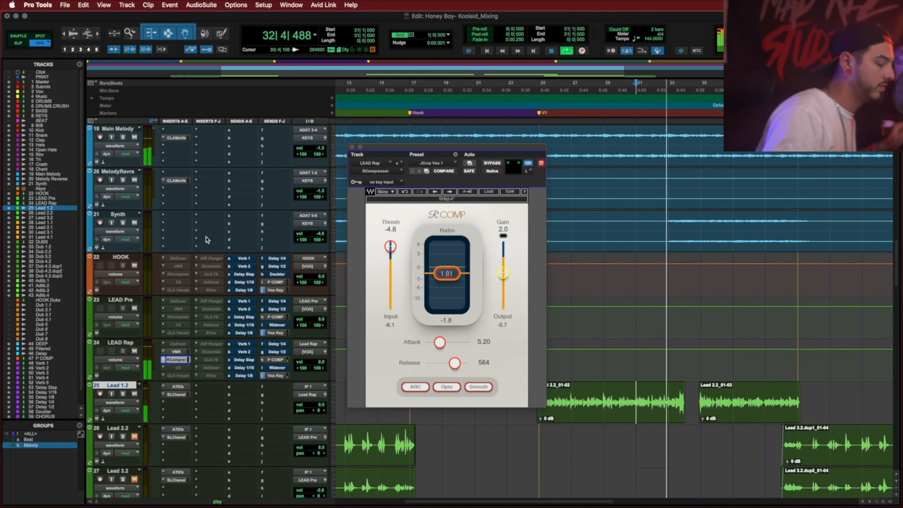
key(space)
key(space)
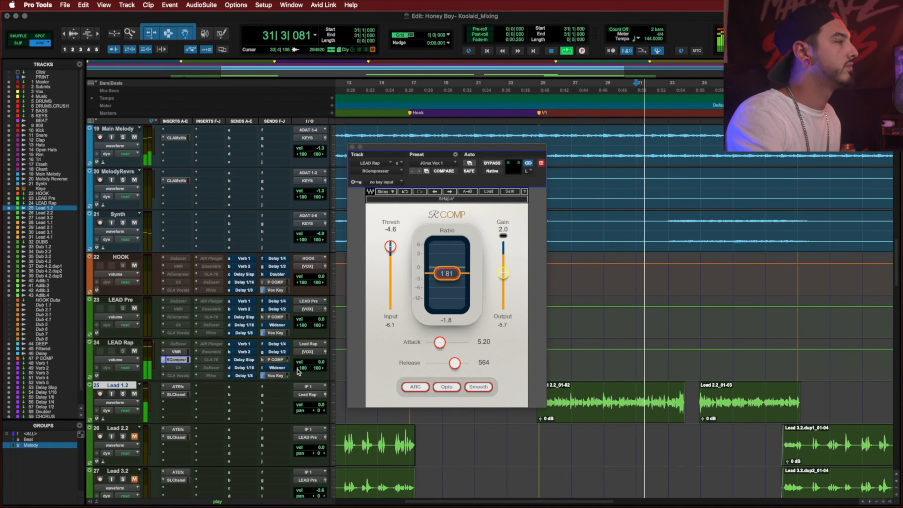
key(space)
key(space)
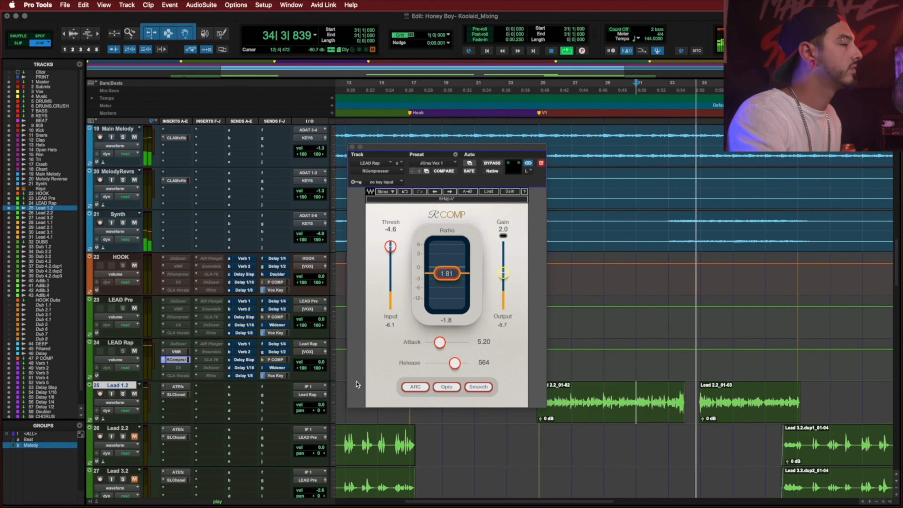
key(space)
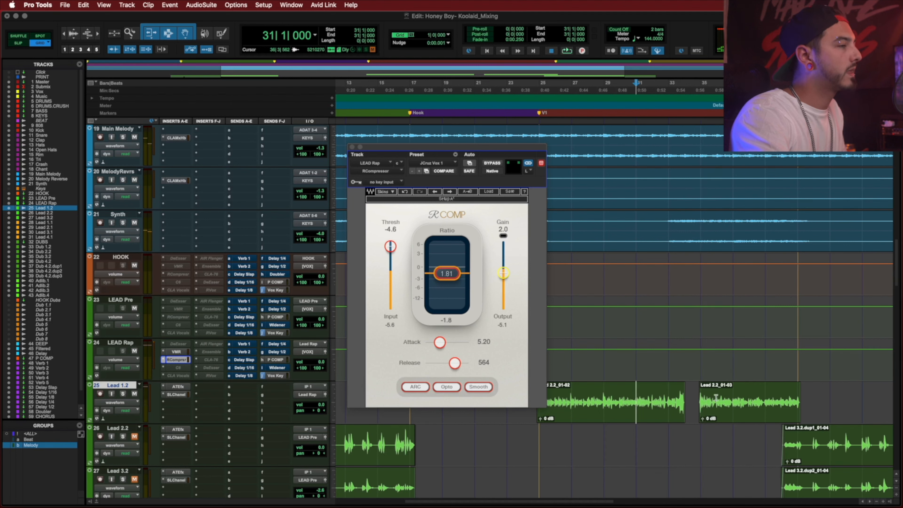
Step: Select five bars from bar 33 on the Lead 2.2 track, open C6 on LEAD Rap, and reposition its window
drag(688, 433, 695, 432)
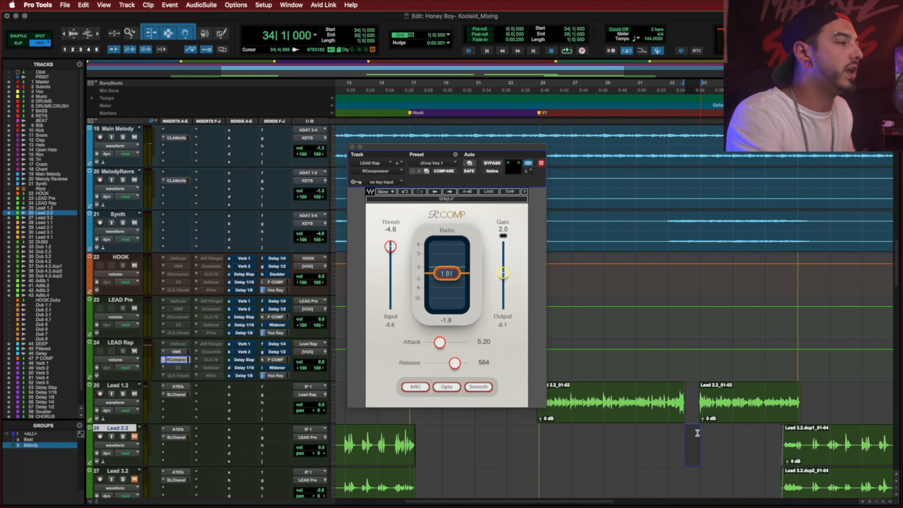
click(677, 439)
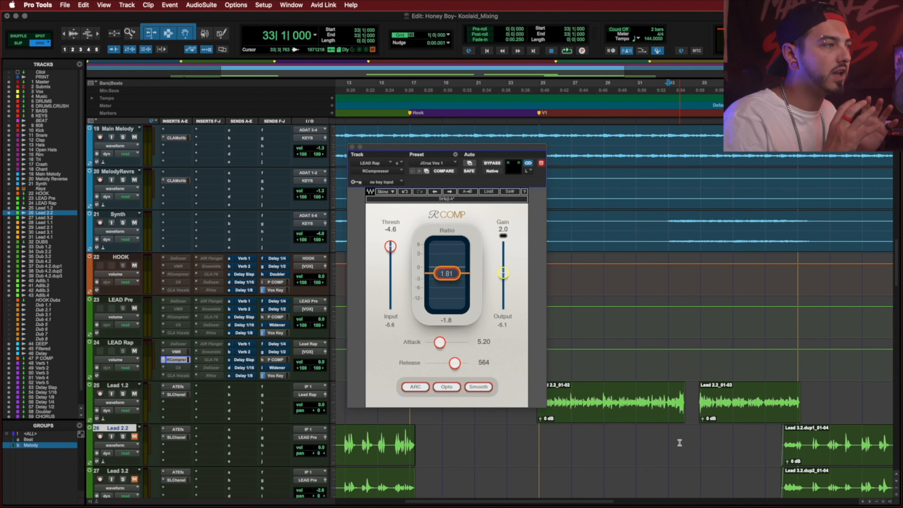
scroll(655, 458, right, 3)
drag(628, 439, 701, 441)
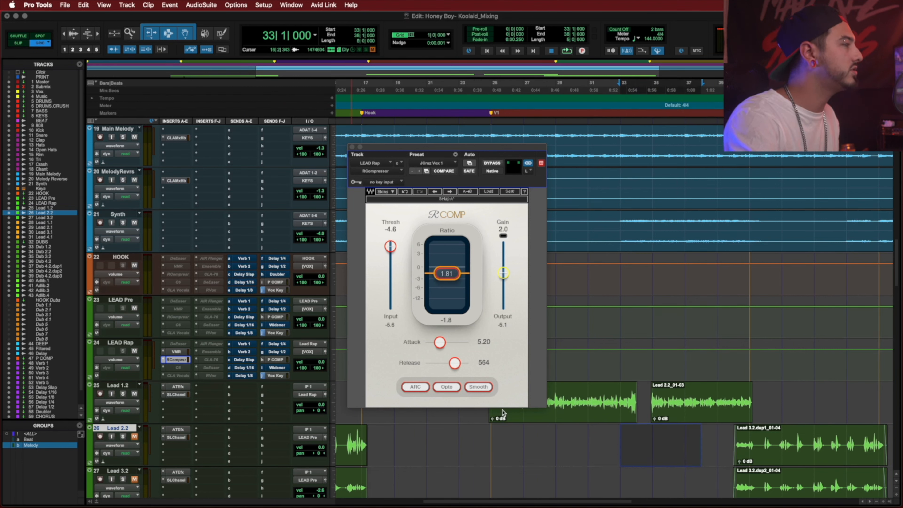
click(177, 367)
drag(508, 152, 486, 157)
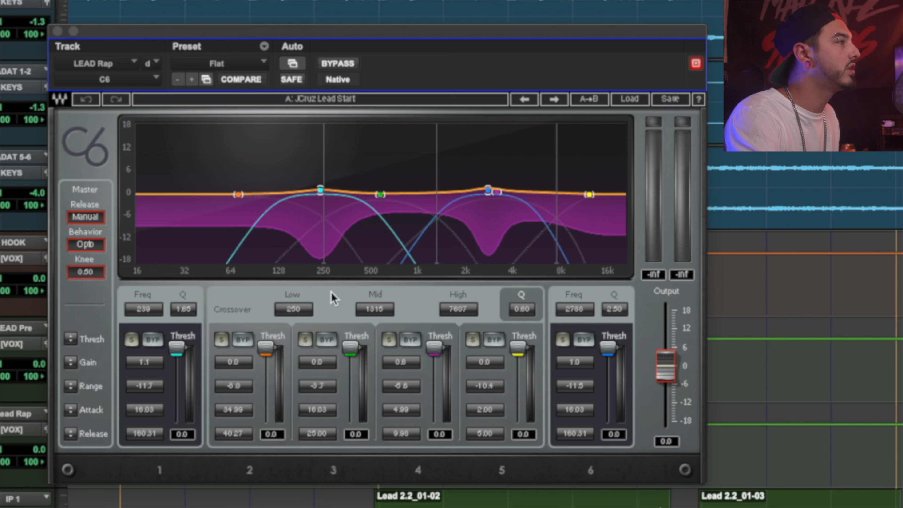
Step: Set the C6 mid crossover to 1325 and the band 1 frequency to 241
click(295, 310)
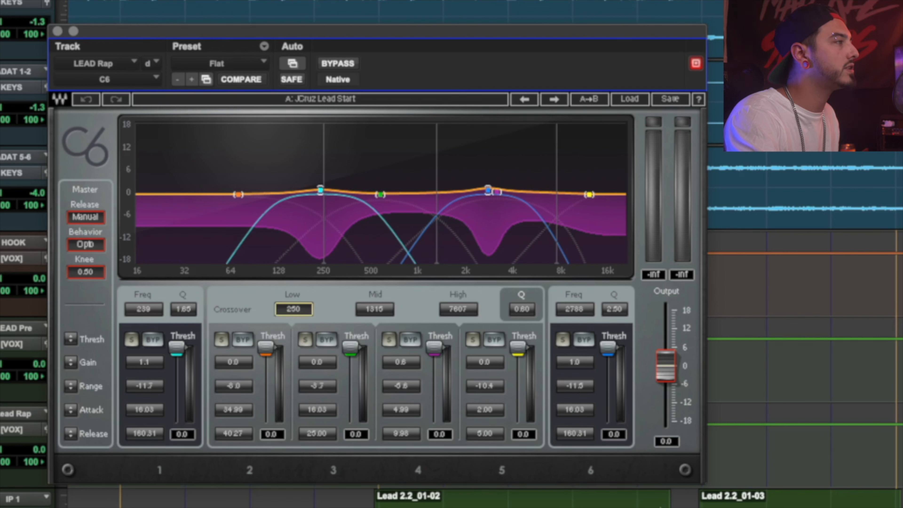
click(372, 312)
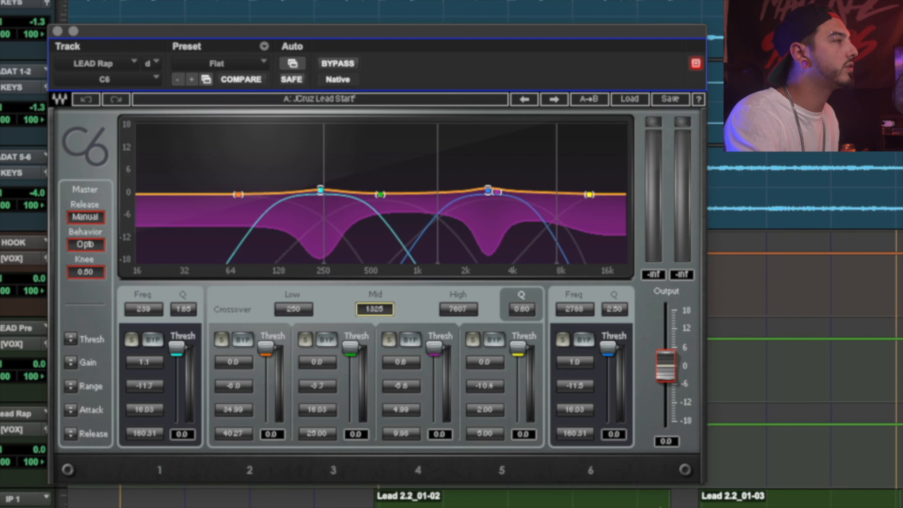
key(Tab)
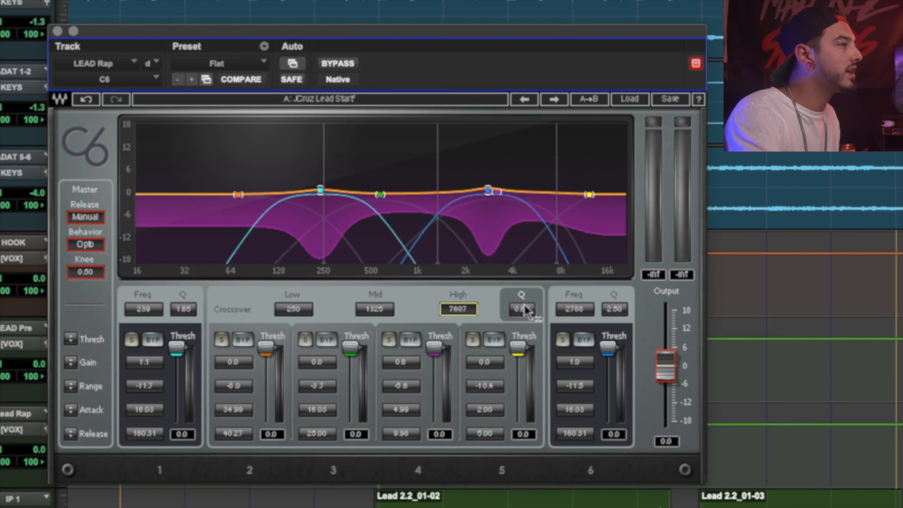
click(567, 313)
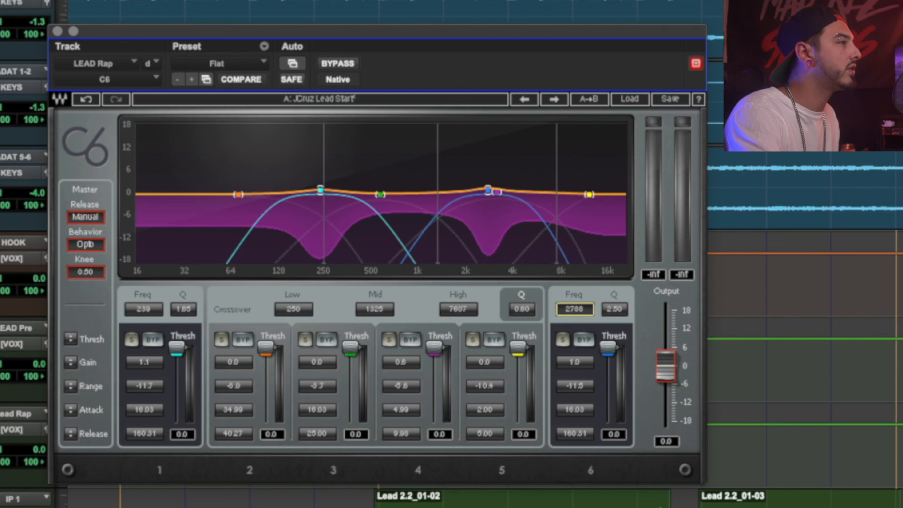
drag(156, 311, 156, 308)
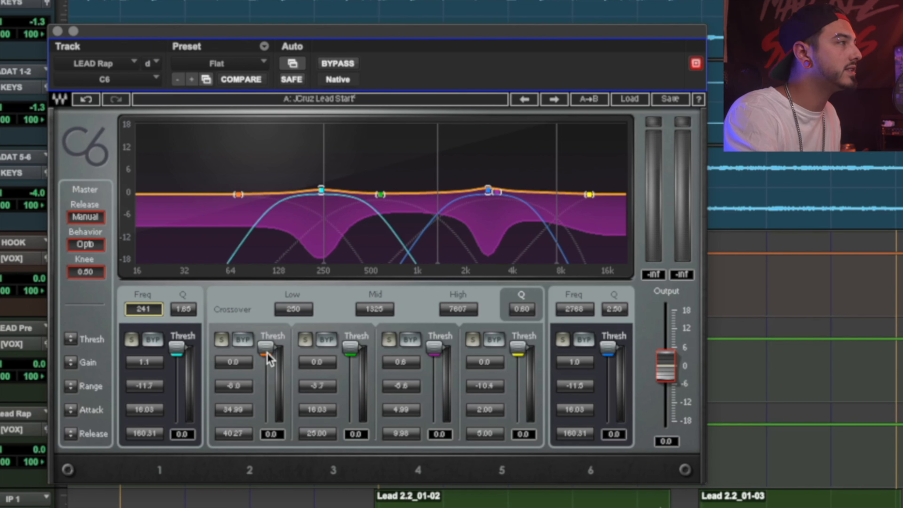
Step: Try the C6 band 2 threshold at its lowest during playback, settle it at -40.4, and play the vocal again
key(space)
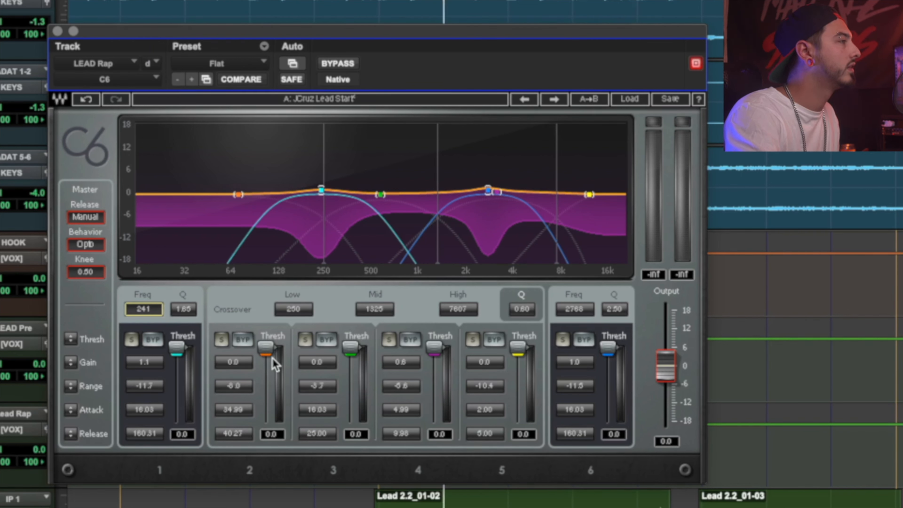
drag(266, 347, 270, 422)
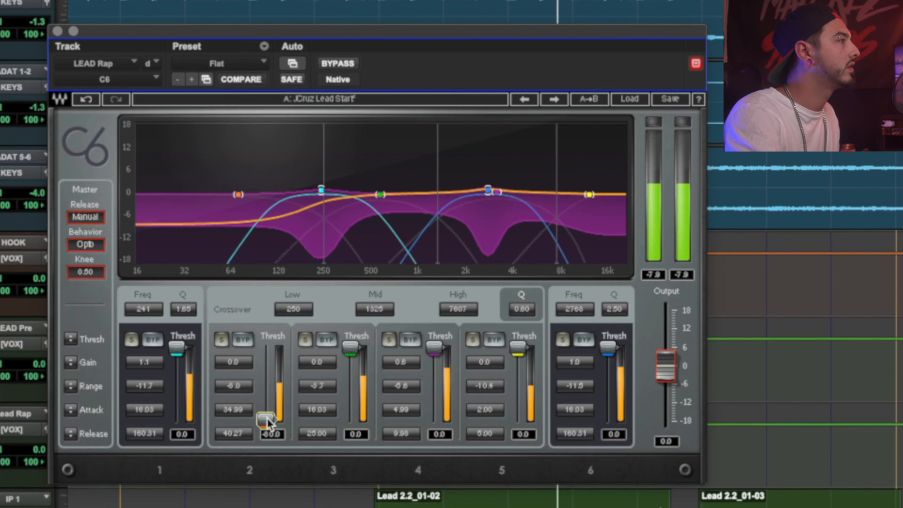
key(space)
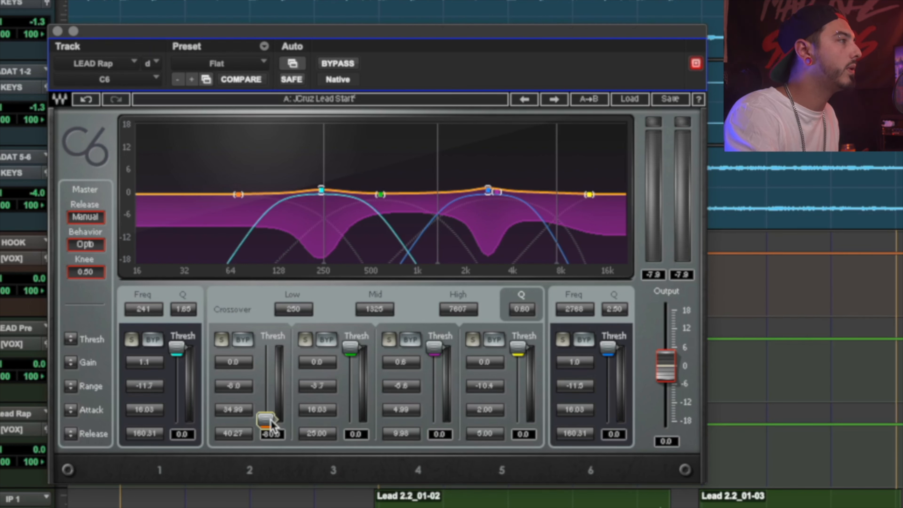
drag(266, 420, 270, 384)
key(space)
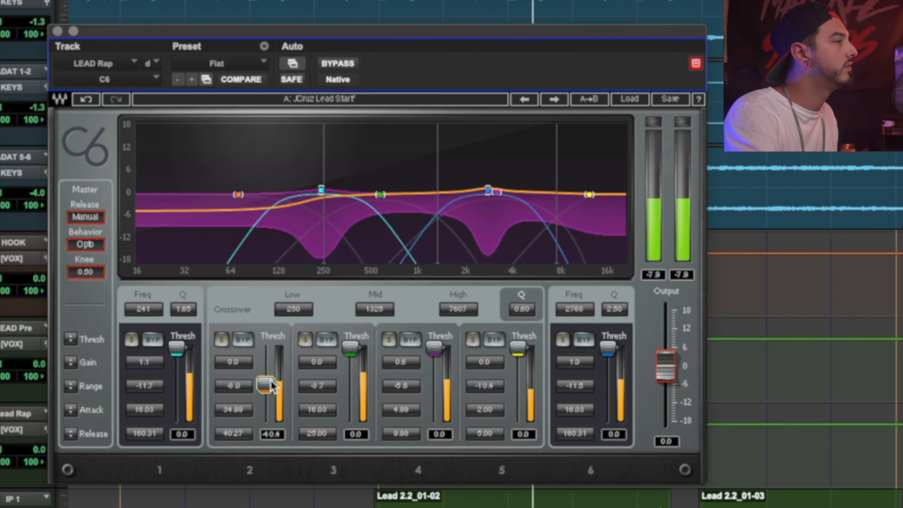
Step: Compare C6 band 2 bypassed and active, and audition the band in solo and with the full vocal
click(242, 340)
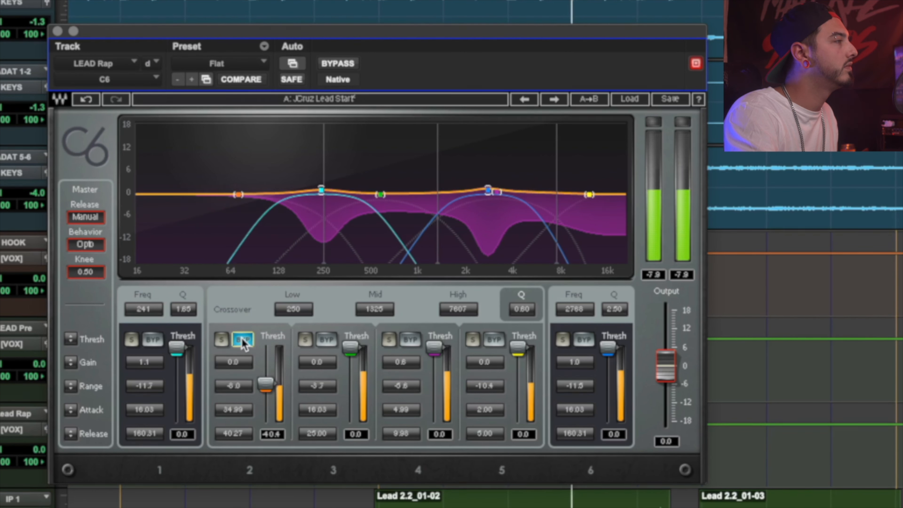
click(243, 340)
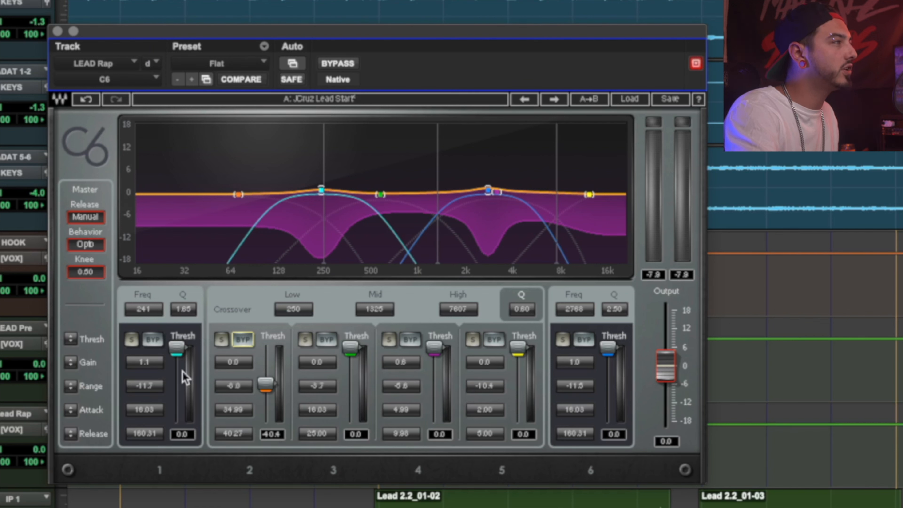
click(220, 342)
key(space)
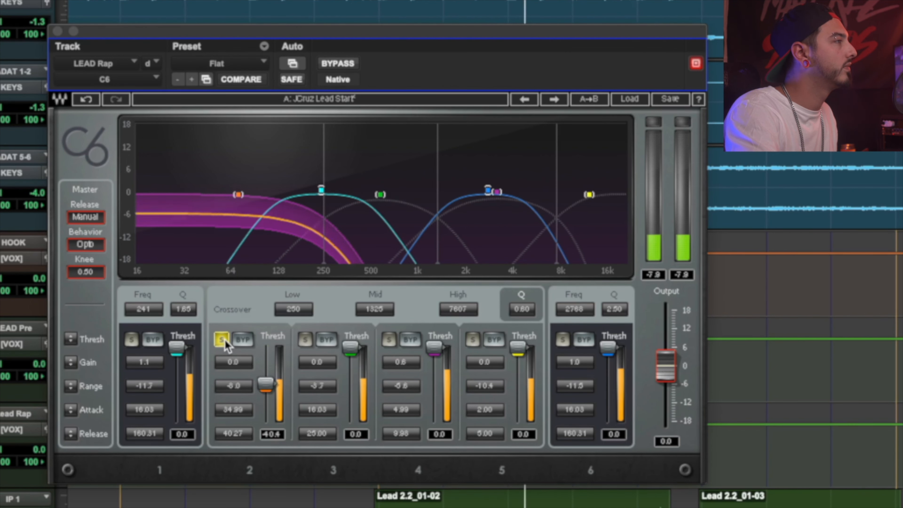
click(223, 340)
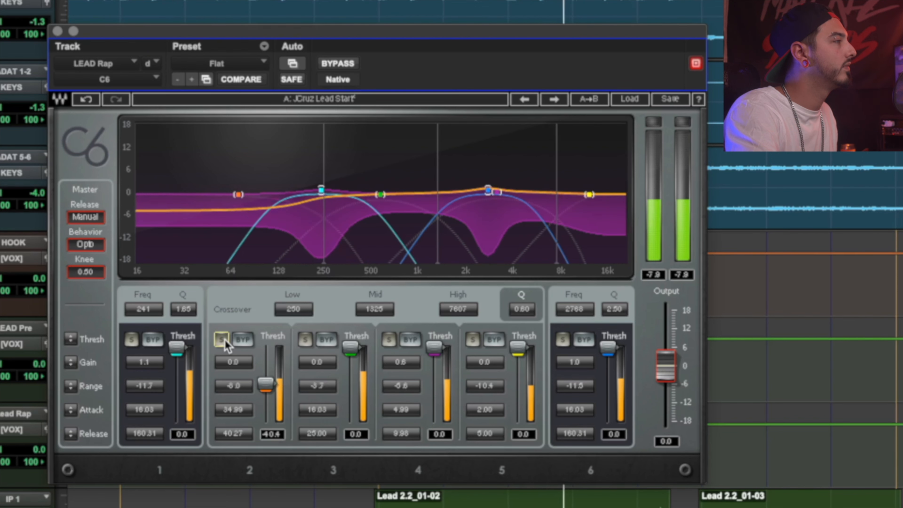
click(224, 340)
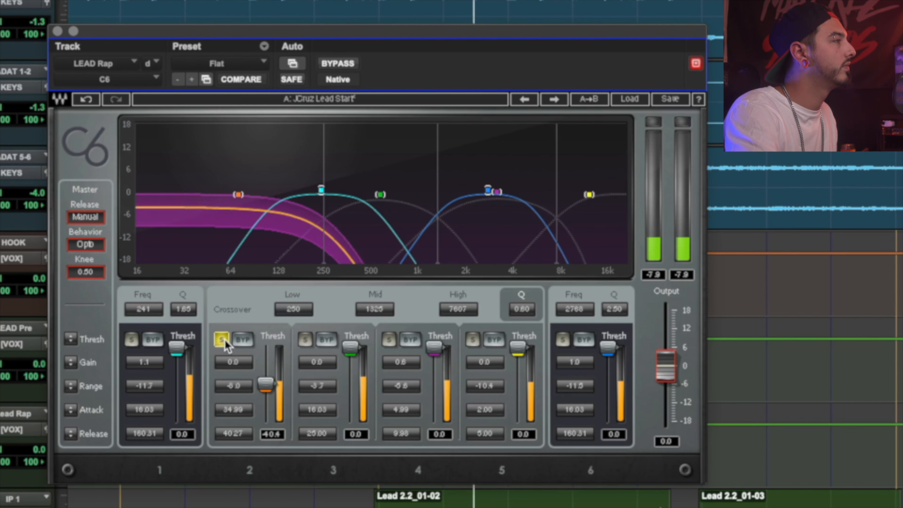
key(space)
click(223, 340)
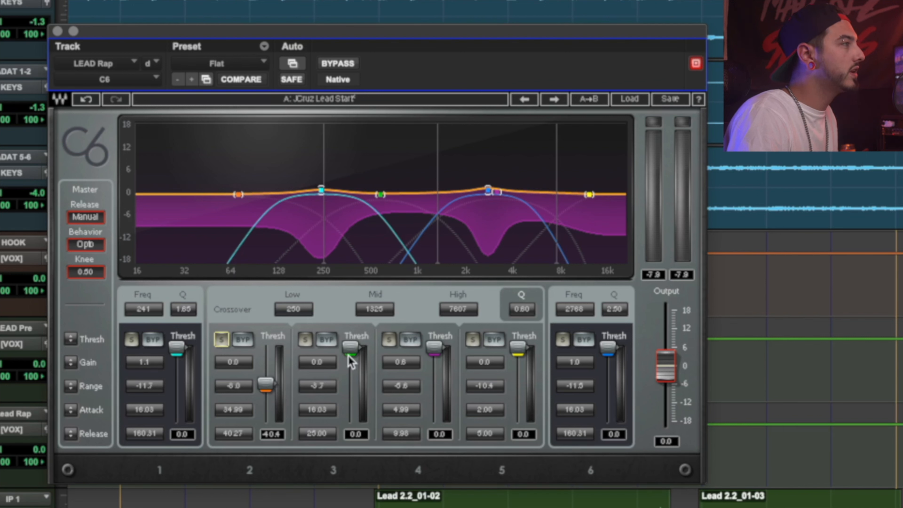
Step: Audition C6 band 3 in solo, set its threshold to -36.9, and play the full vocal
click(306, 340)
key(space)
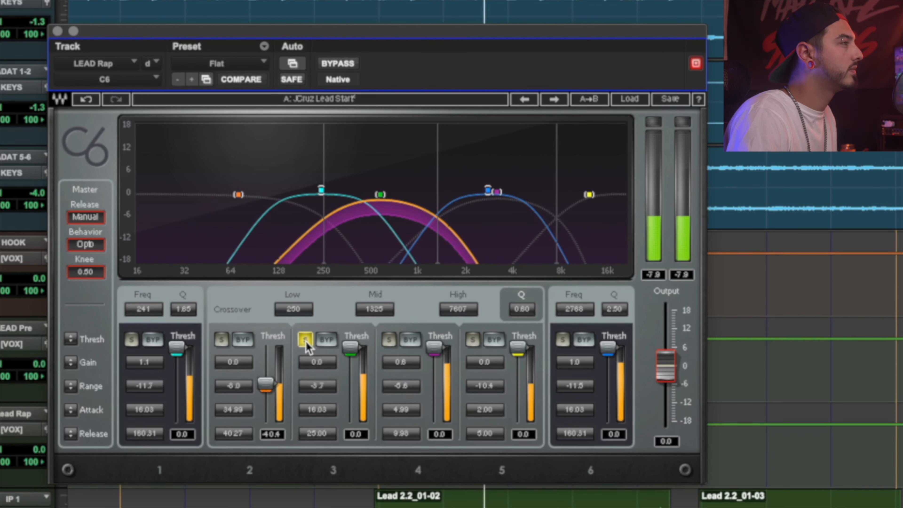
click(306, 340)
drag(350, 347, 350, 382)
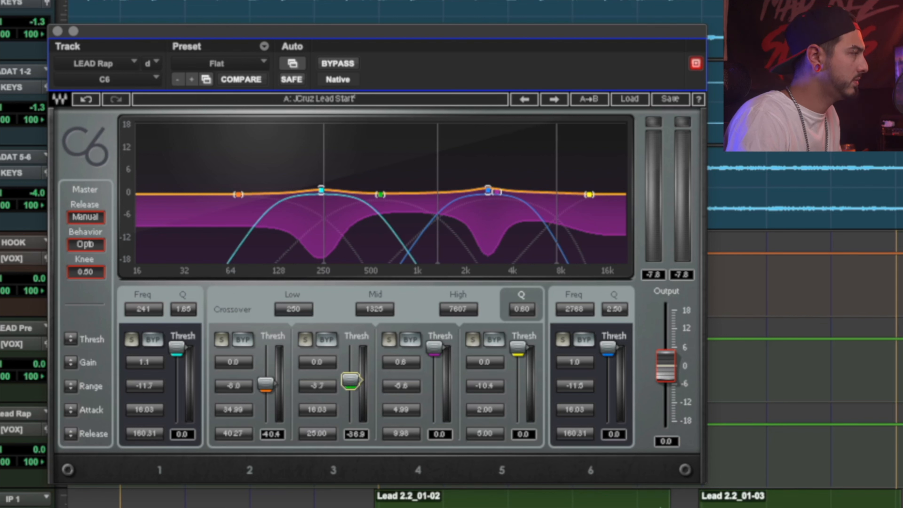
key(space)
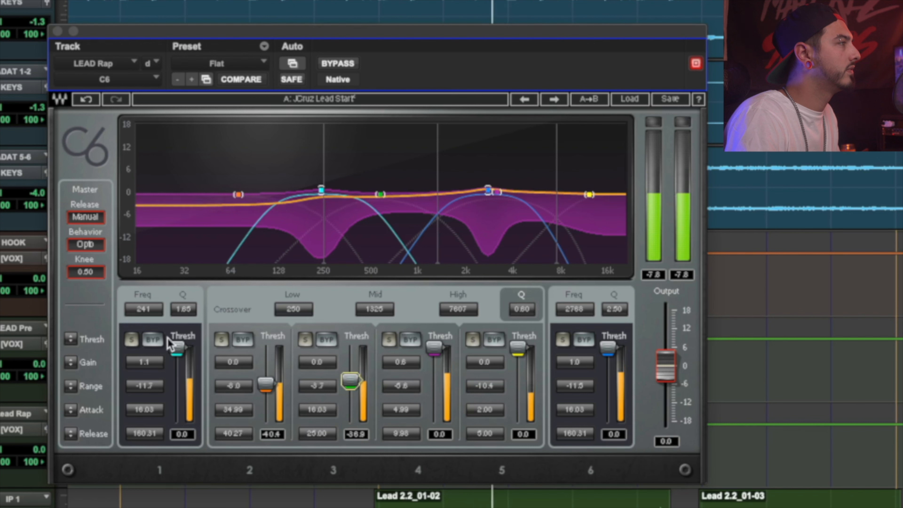
Step: Audition C6 band 1 in solo and set its threshold to -27.4
click(132, 339)
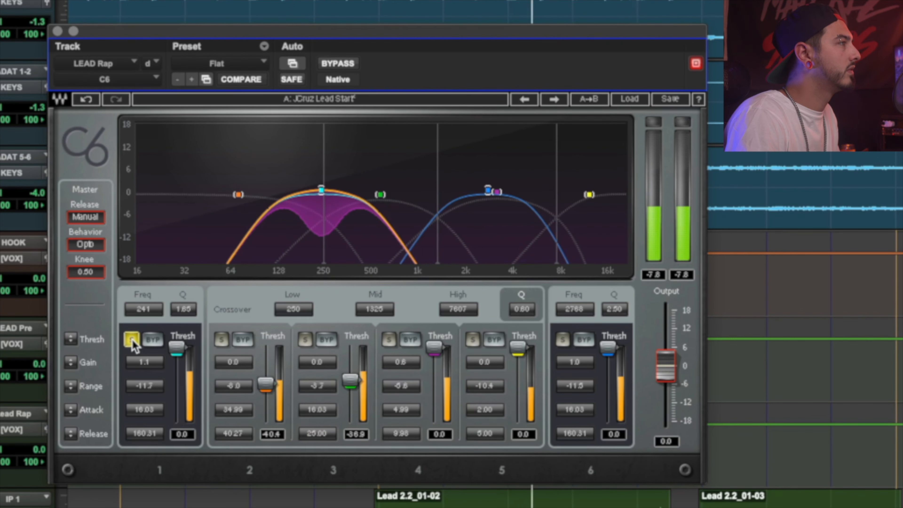
click(132, 340)
drag(176, 346, 181, 372)
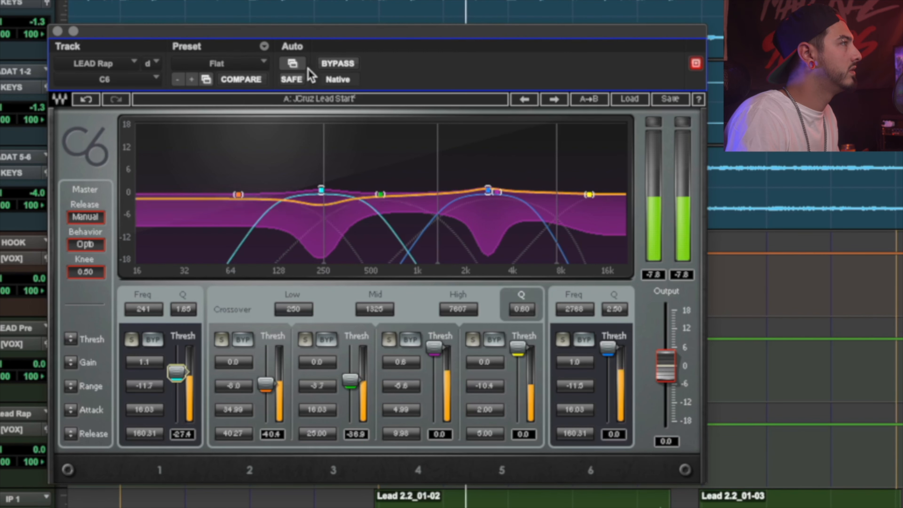
Step: Compare the playing lead vocal with the whole C6 bypassed and active, and stop playback
click(334, 64)
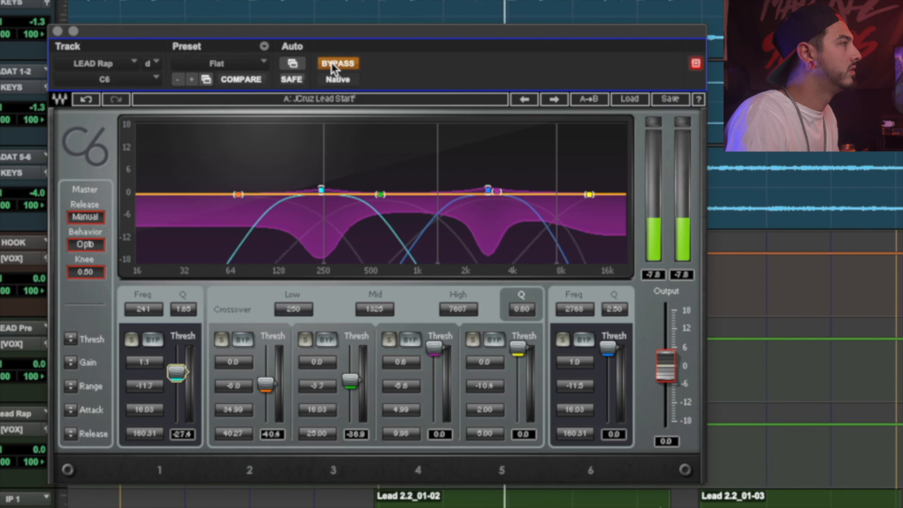
click(335, 64)
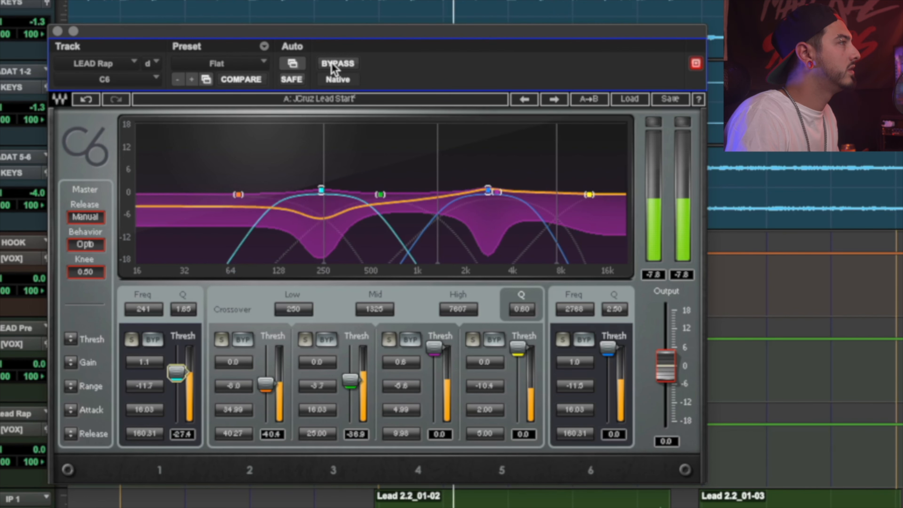
key(space)
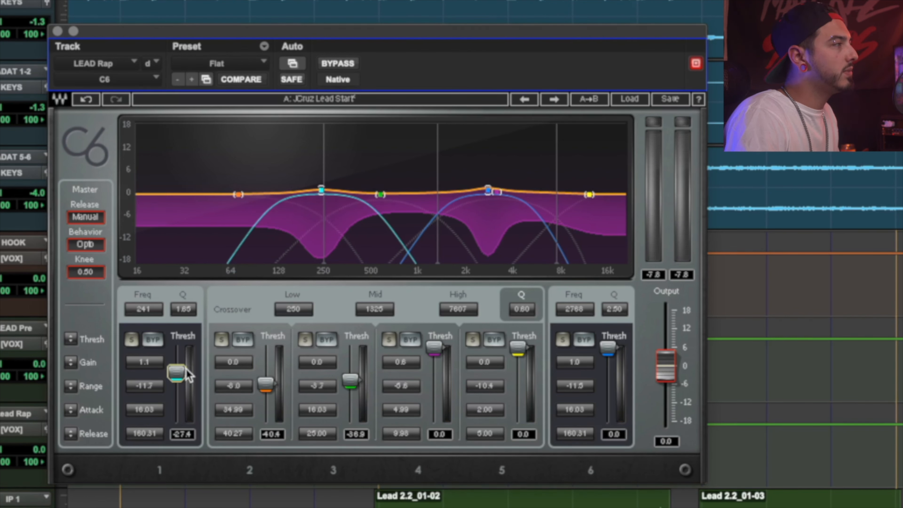
Step: Play the vocal with C6 band 1 soloed and with band 2 soloed, and return to the full signal
click(132, 340)
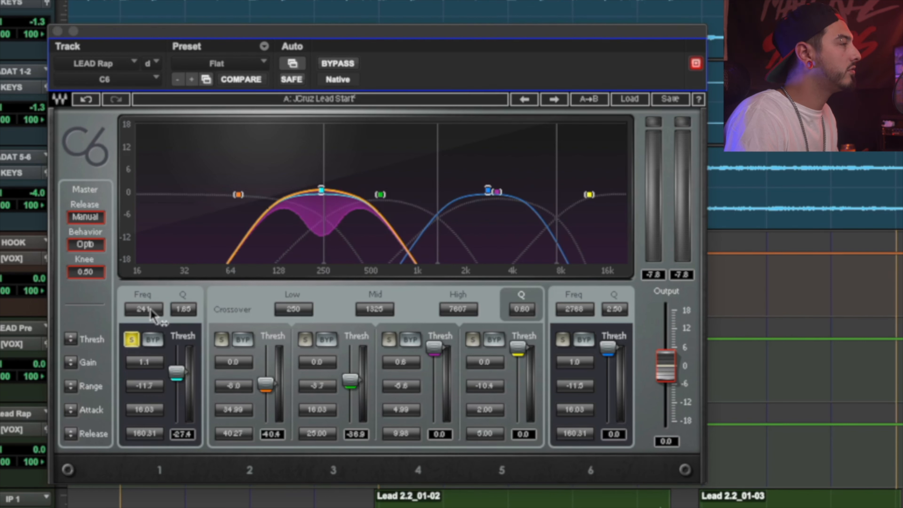
key(space)
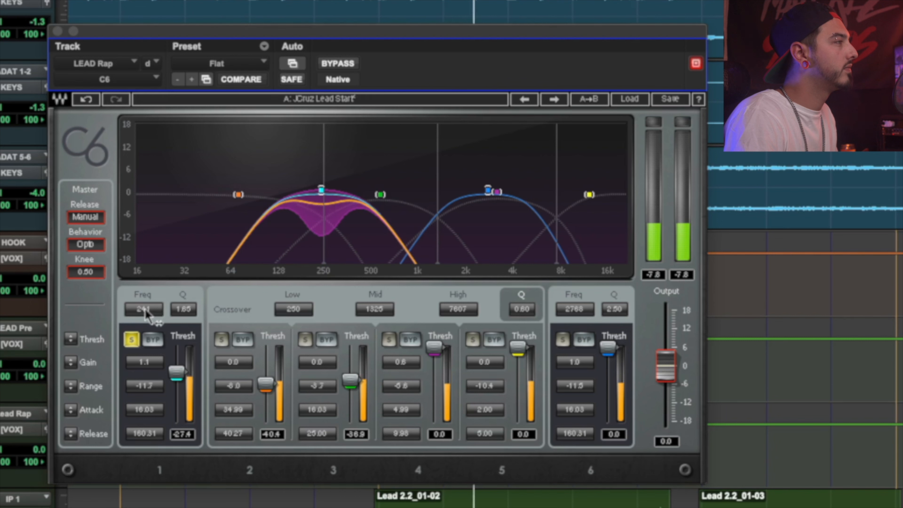
click(221, 340)
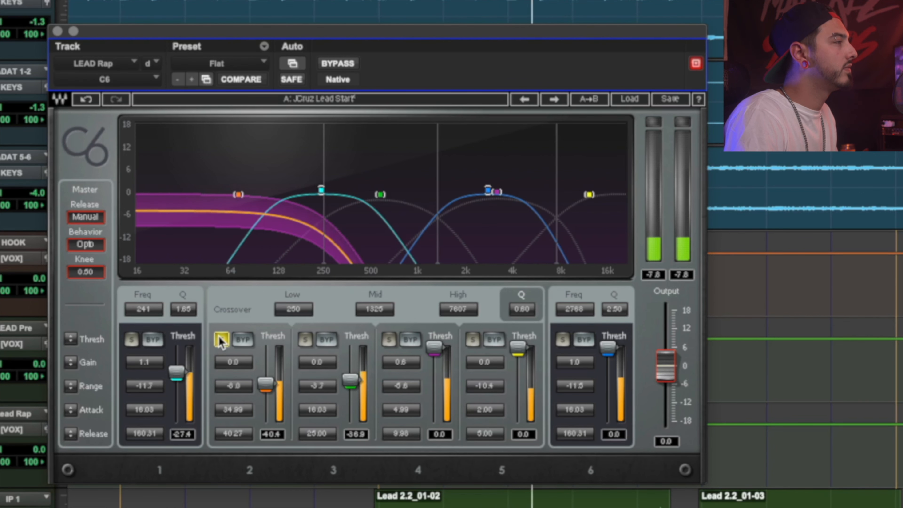
click(221, 340)
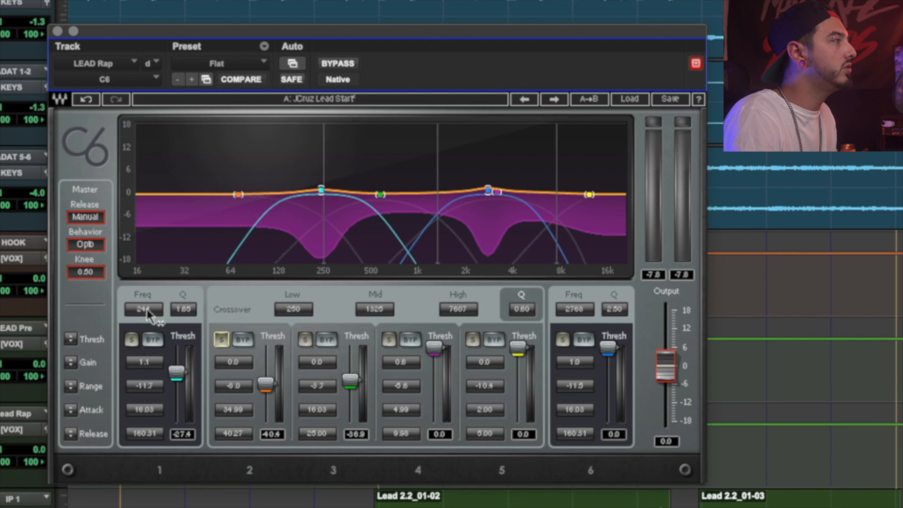
Step: Set the C6 band 1 frequency to 266 while listening to the band in solo, and release the solo
click(130, 342)
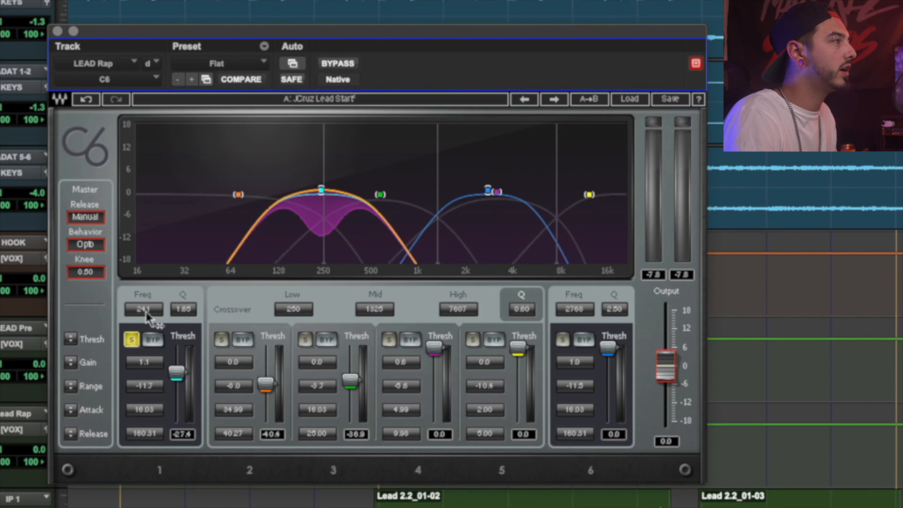
mouse_move(146, 311)
mouse_down()
mouse_move(146, 295)
mouse_move(146, 311)
mouse_up()
key(space)
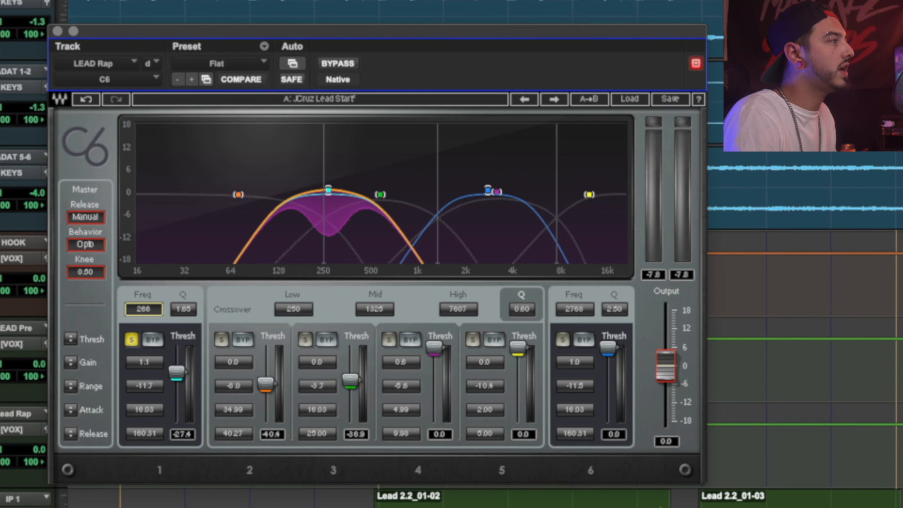
click(138, 340)
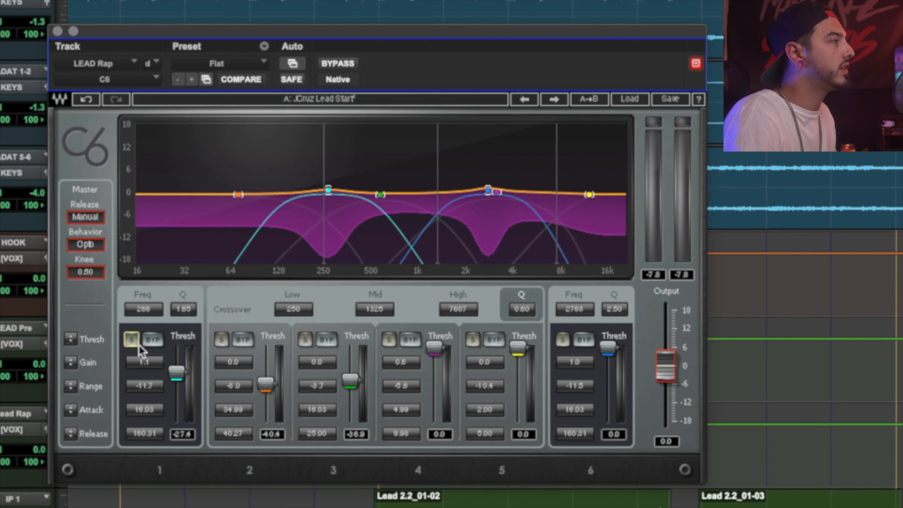
Step: Play the full lead vocal and compare the C6 bypassed and active with the new band 1 frequency
key(space)
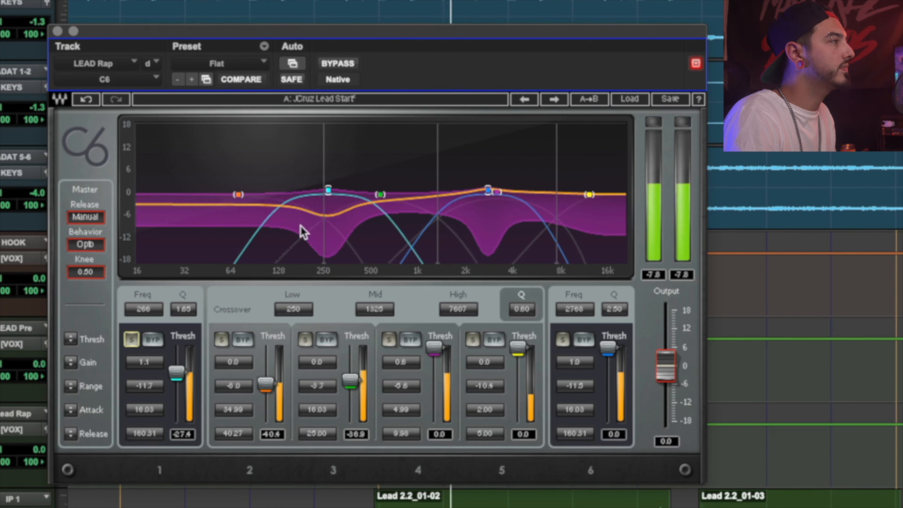
click(338, 65)
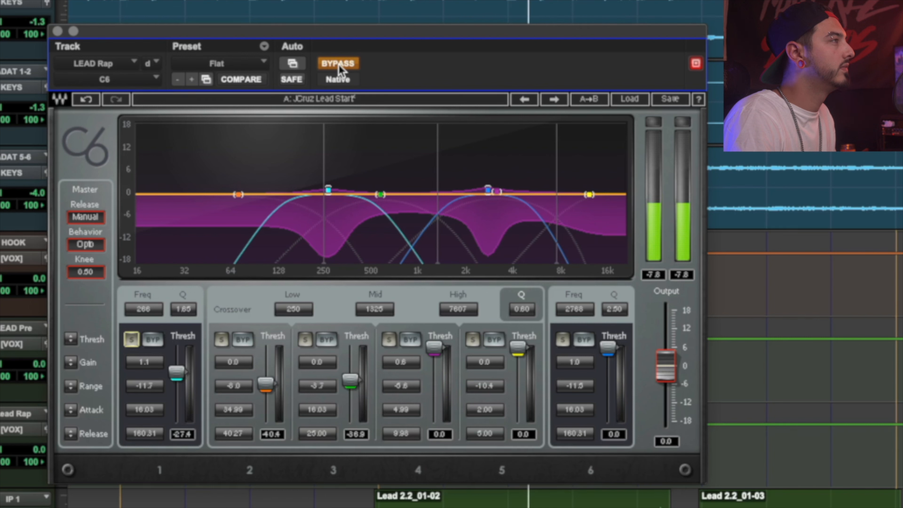
click(339, 65)
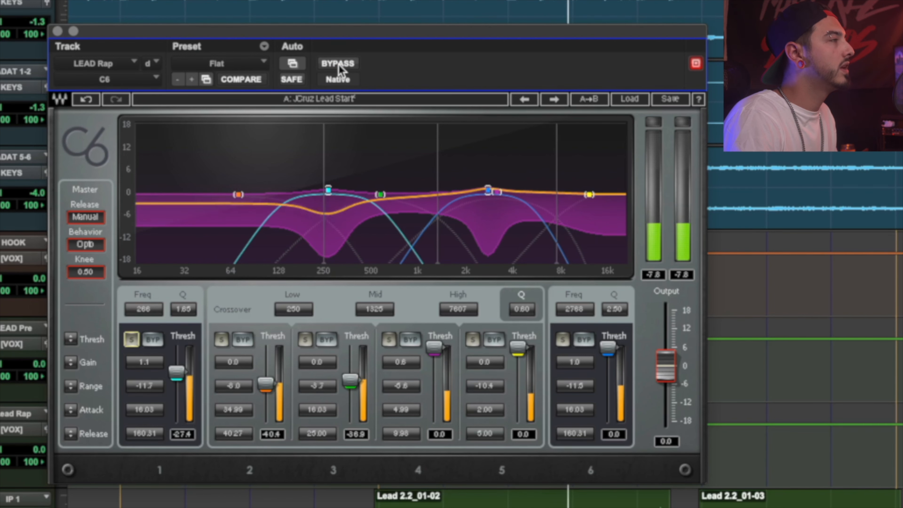
key(space)
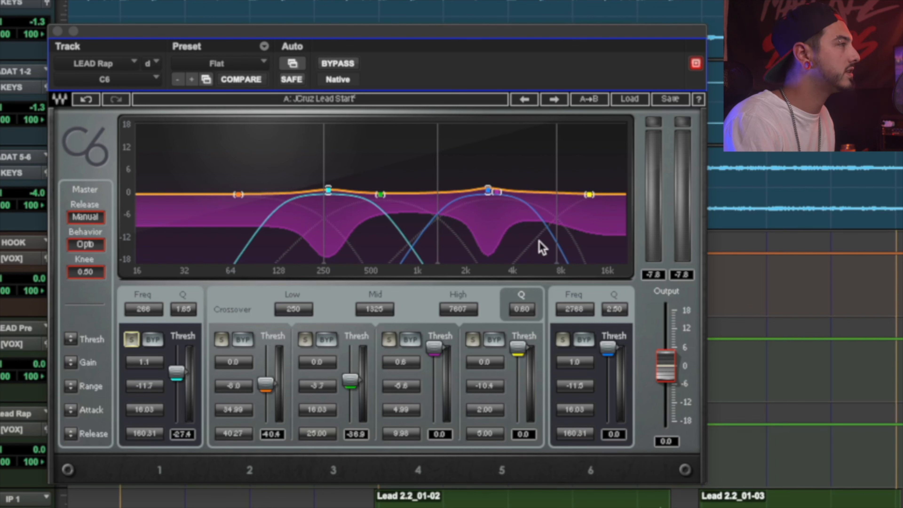
Step: Play the vocal and audition C6 band 4 in solo
key(space)
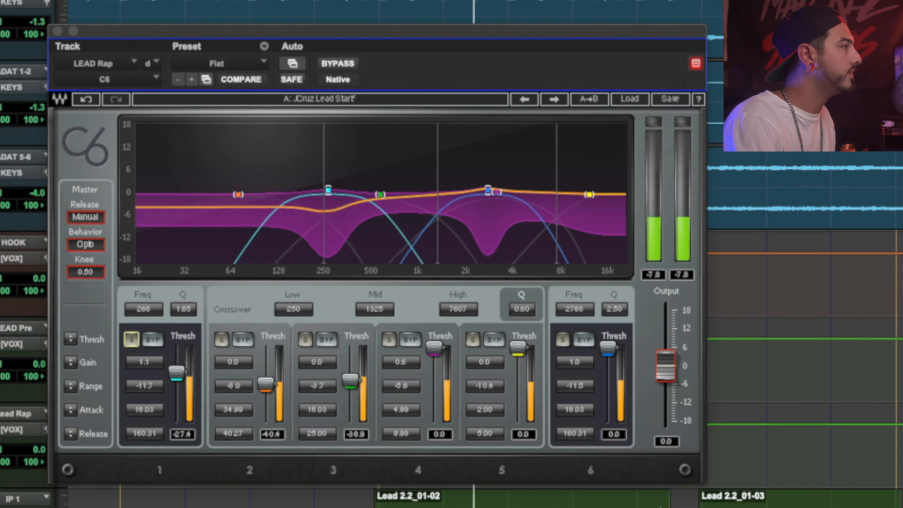
click(389, 340)
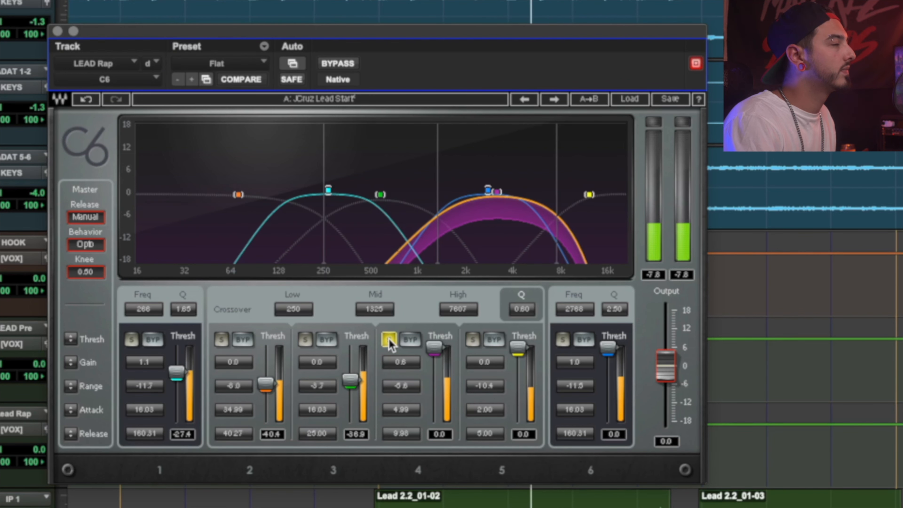
click(389, 340)
key(space)
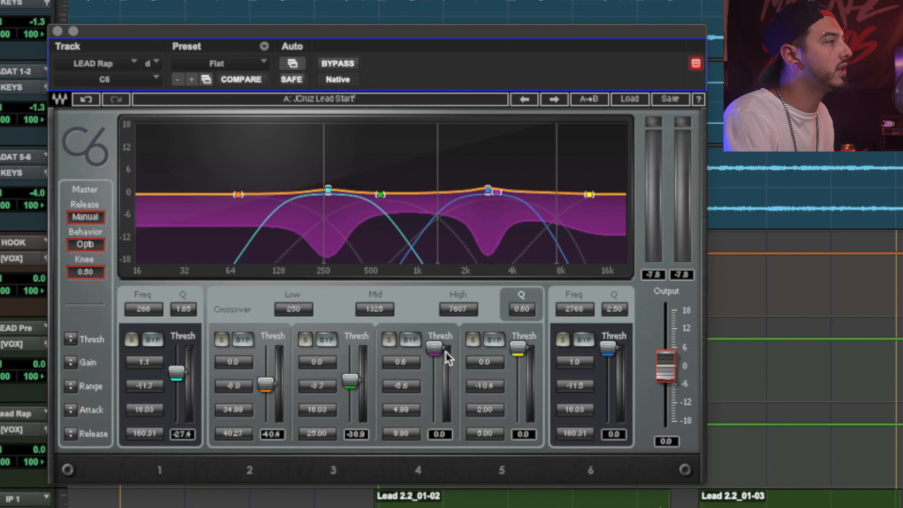
Step: Set the C6 band 4 threshold to -36.7 during playback and compare the band bypassed and active
key(space)
drag(438, 352, 434, 381)
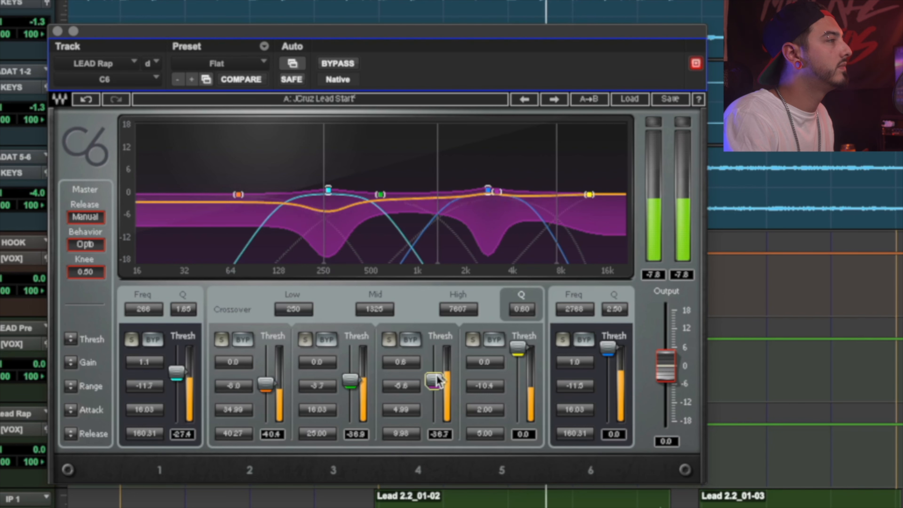
click(410, 340)
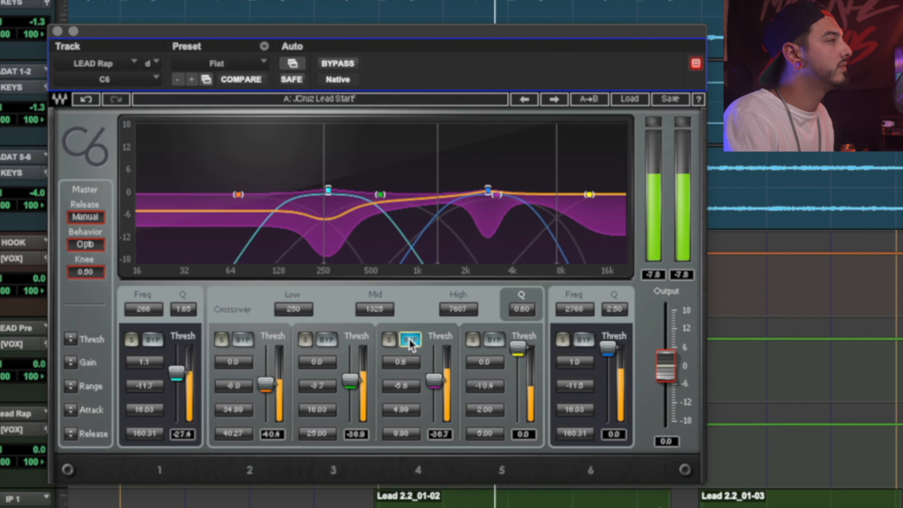
click(410, 340)
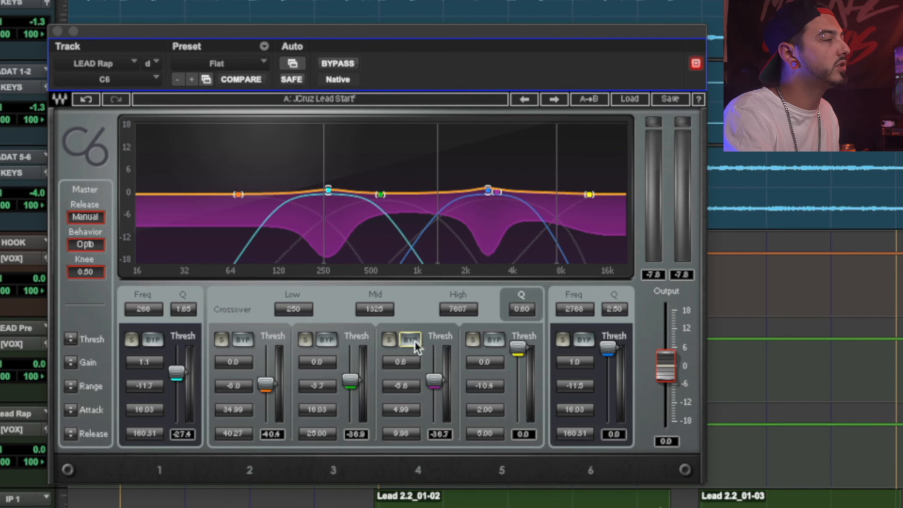
key(space)
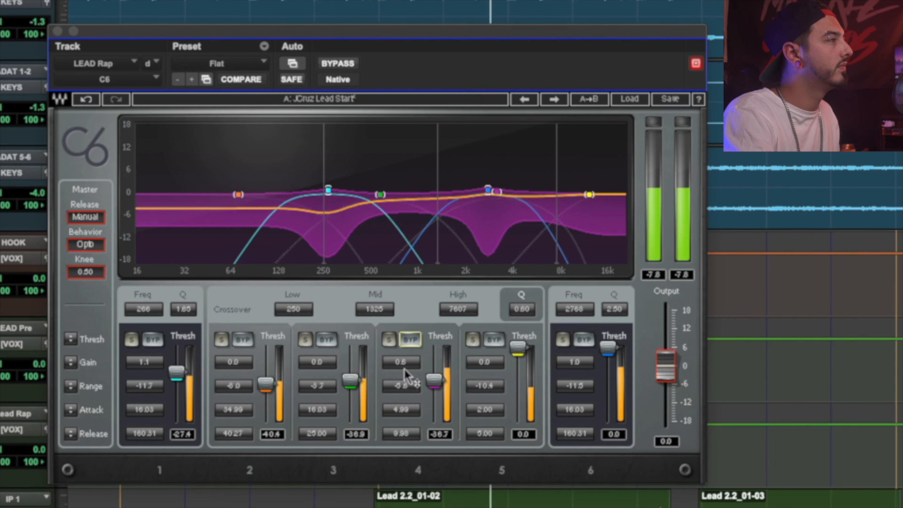
key(space)
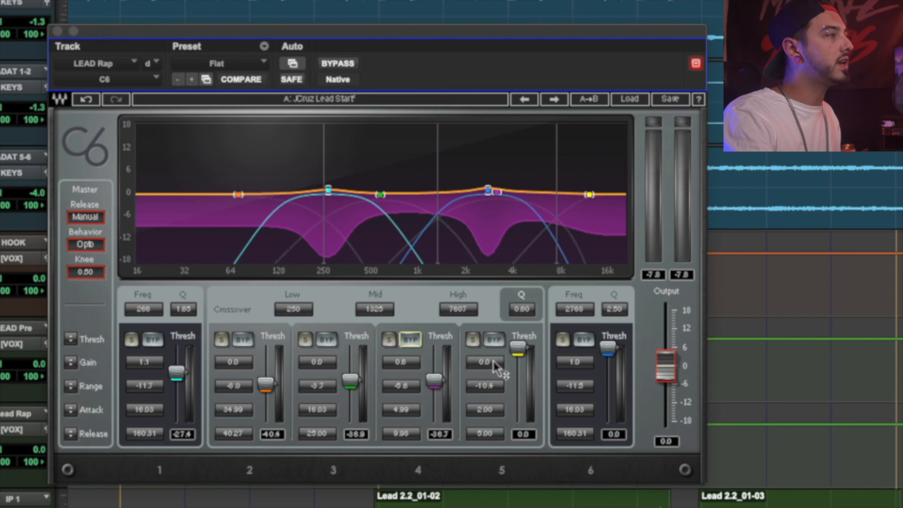
key(space)
click(482, 363)
mouse_move(482, 363)
mouse_down()
mouse_move(481, 341)
mouse_move(482, 388)
mouse_move(486, 372)
mouse_up()
key(space)
alt+click(486, 365)
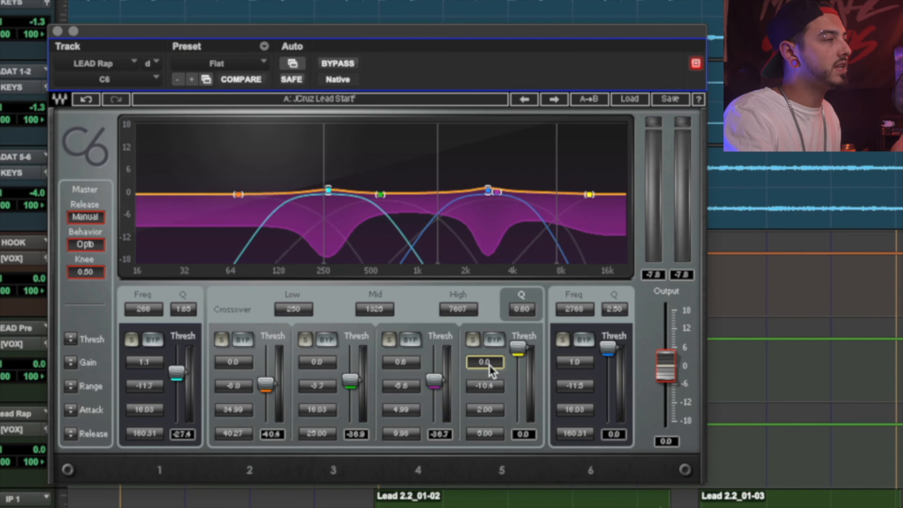
Step: Set the C6 band 5 gain to 5.4 and its threshold to -36.9
drag(491, 357, 492, 338)
key(space)
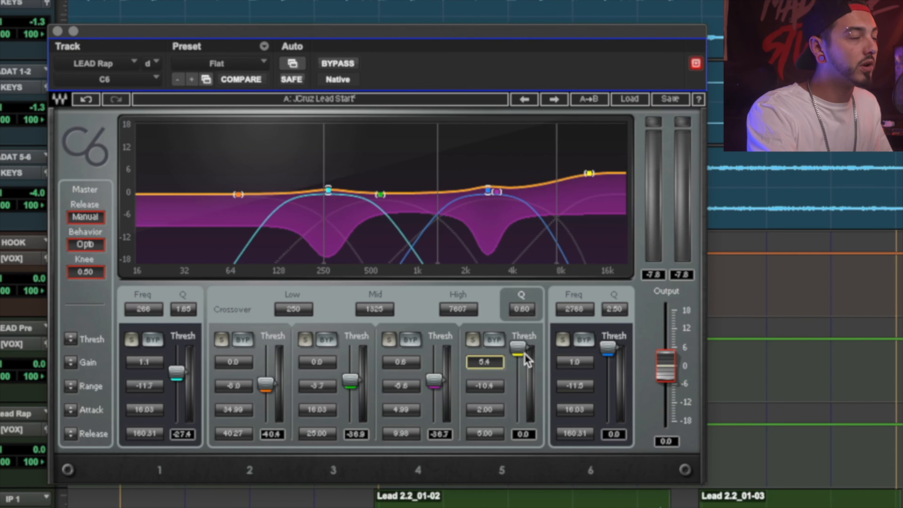
drag(526, 350, 525, 363)
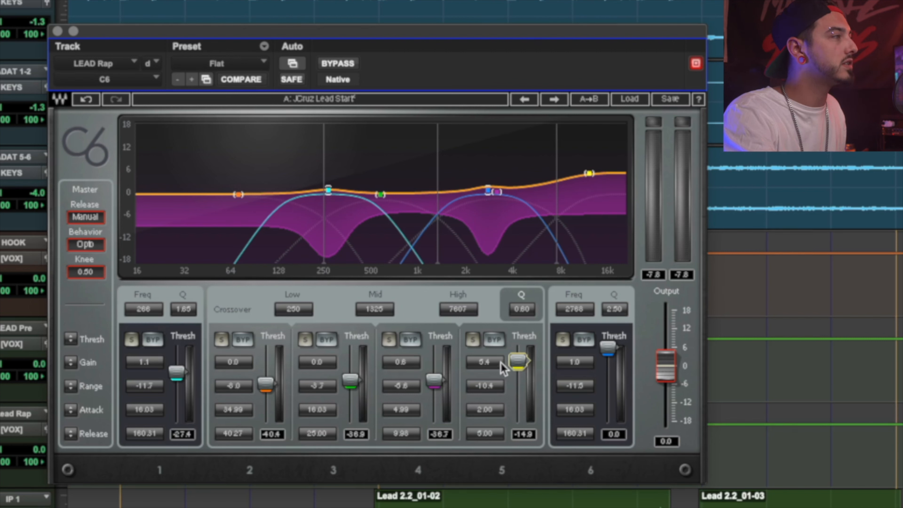
key(space)
drag(518, 361, 517, 380)
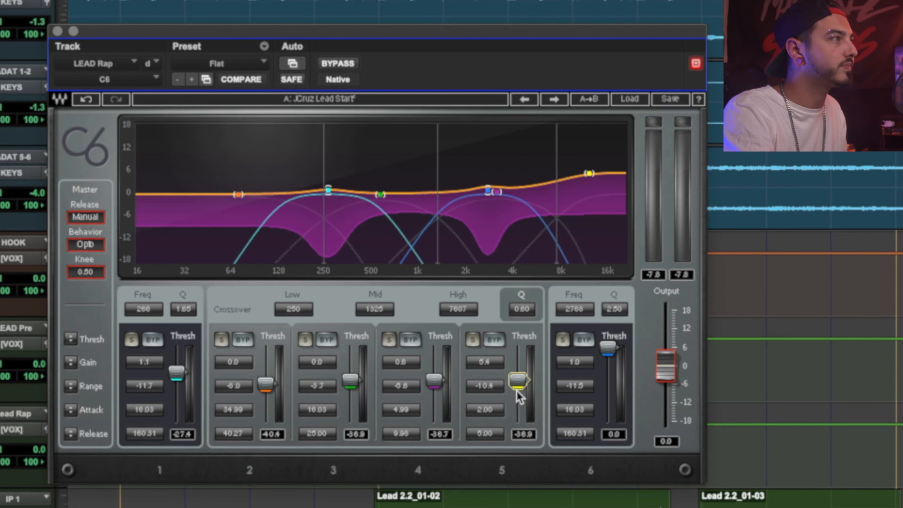
Step: Play the vocal, audition C6 band 5 in solo, and compare the band bypassed and active
key(space)
click(473, 340)
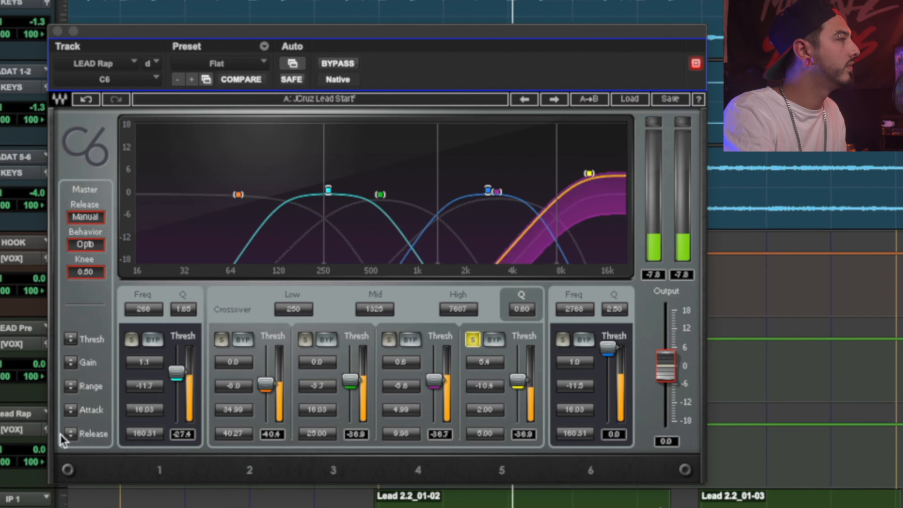
click(472, 339)
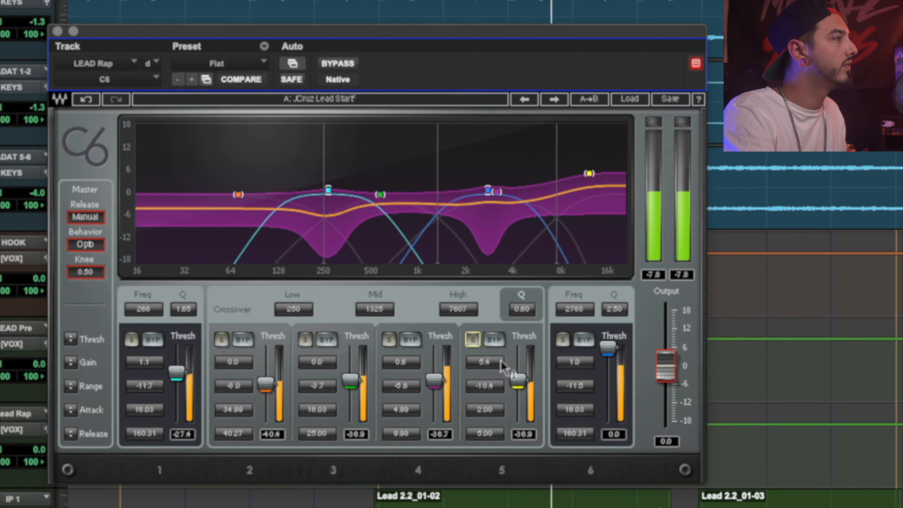
click(494, 341)
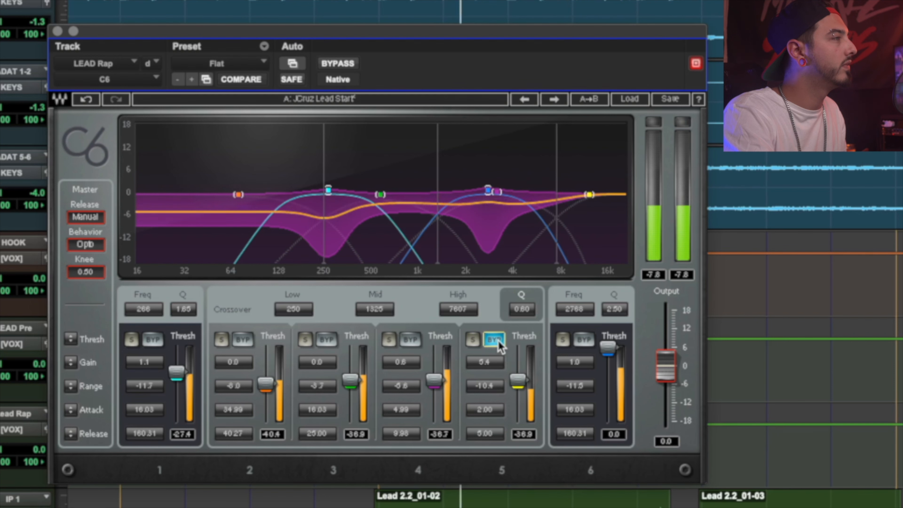
click(499, 342)
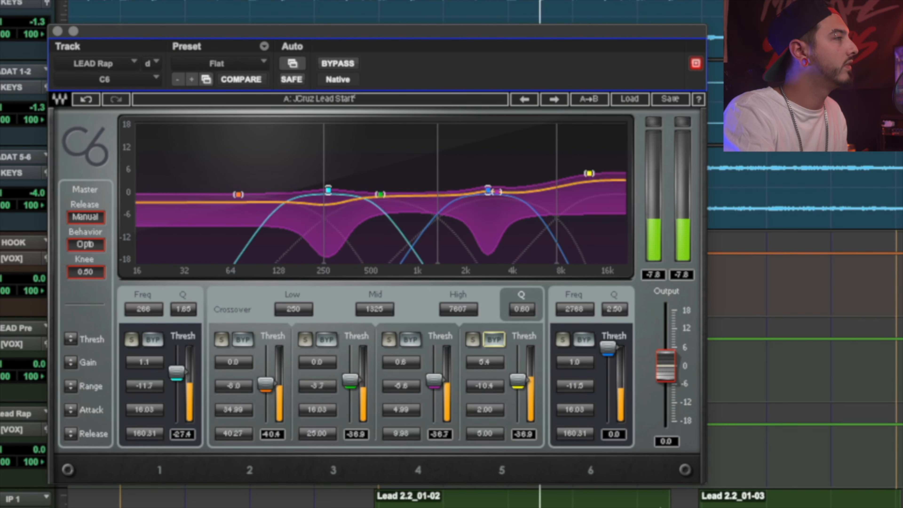
key(space)
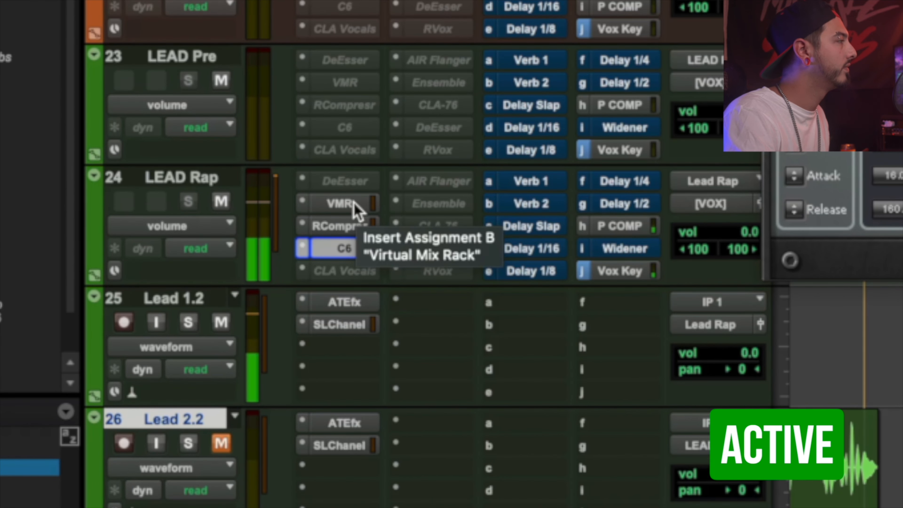
Step: Compare the LEAD Rap track with its VMR, RCompressor and C6 inserts all bypassed and all active
super+click(358, 208)
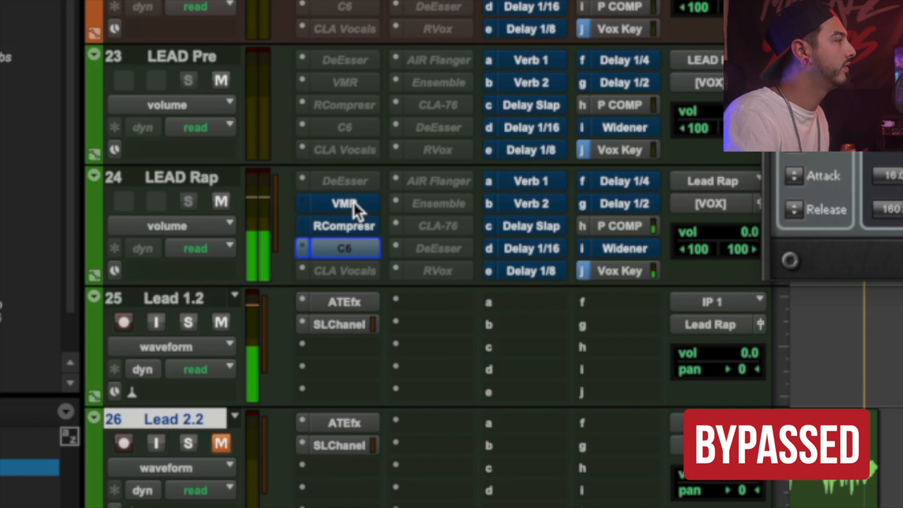
super+click(359, 208)
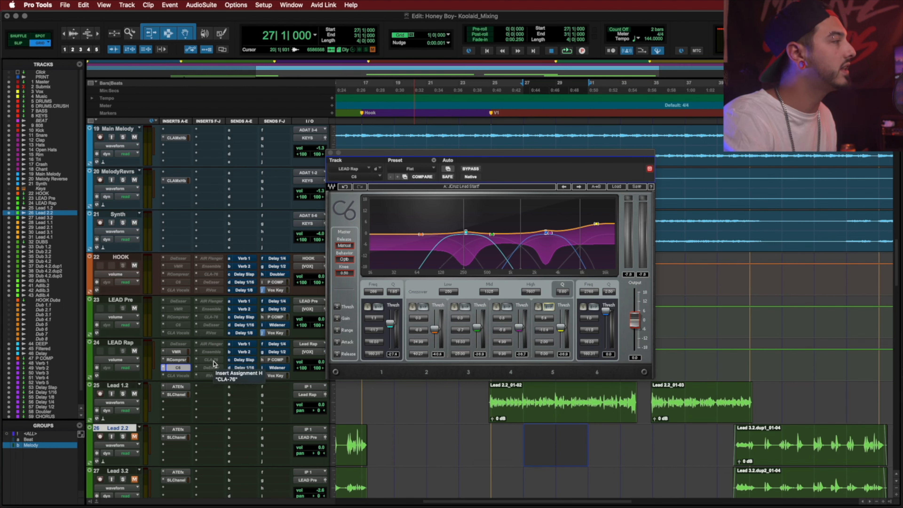
Step: Activate the CLA-76 insert on the LEAD Rap track and set its release to 7
click(213, 360)
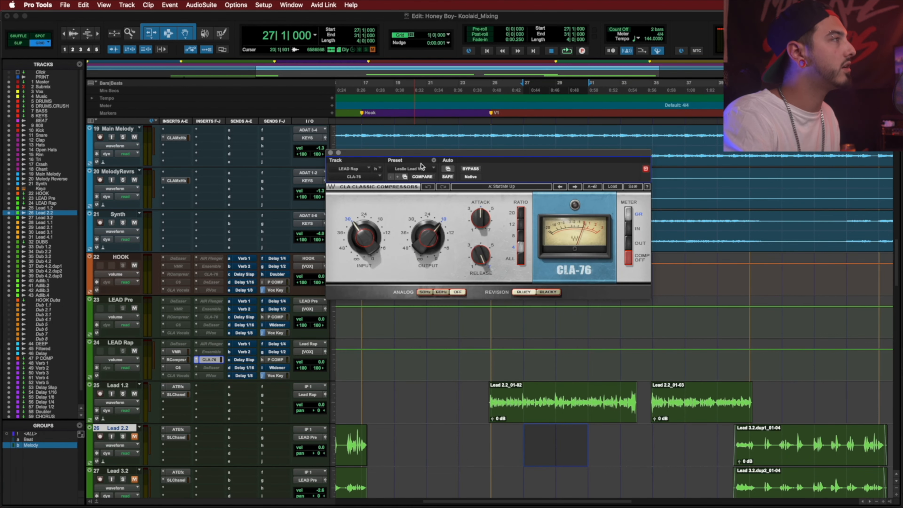
drag(425, 157, 441, 198)
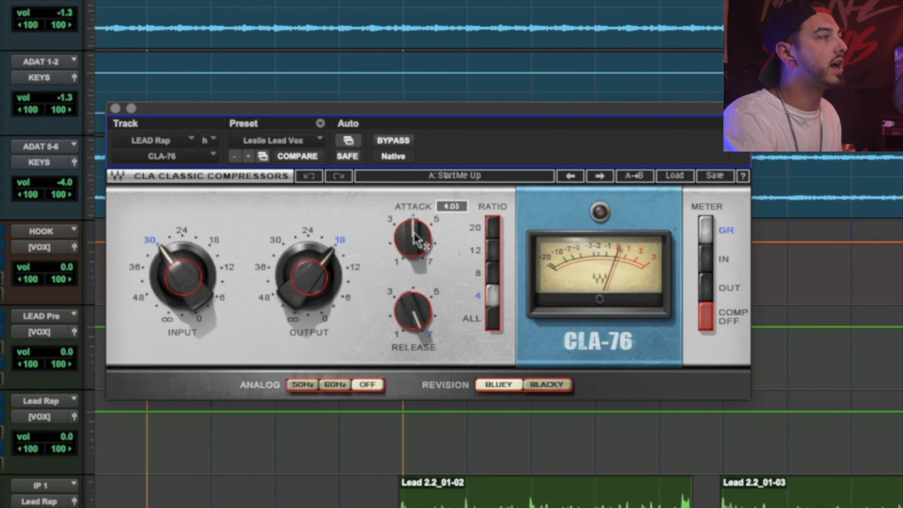
mouse_move(416, 317)
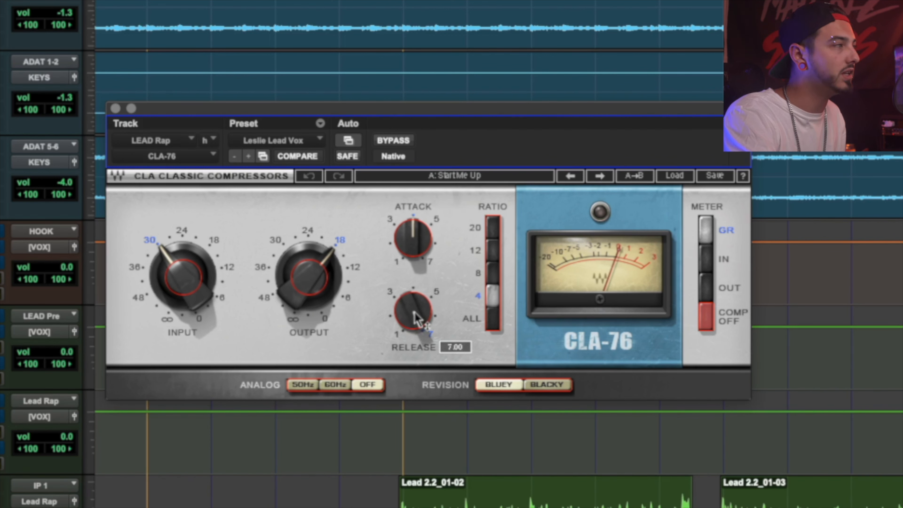
drag(413, 316, 413, 320)
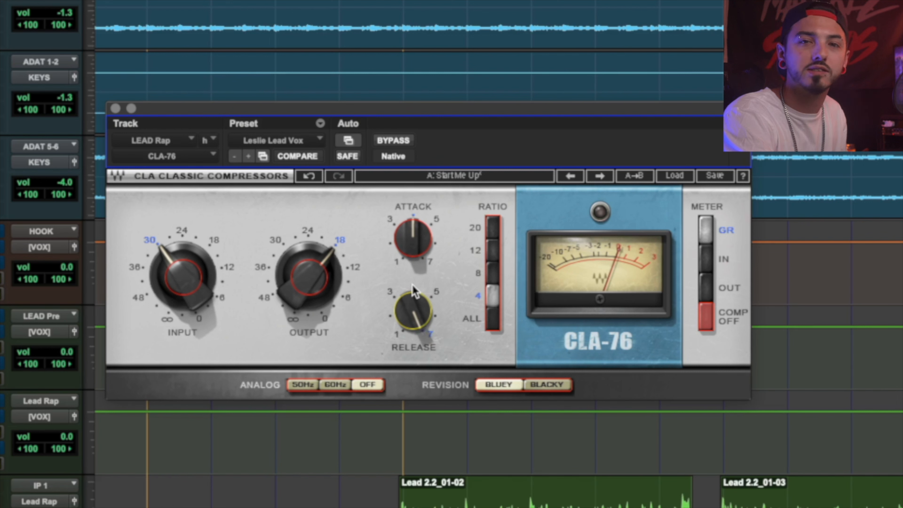
drag(423, 315, 423, 313)
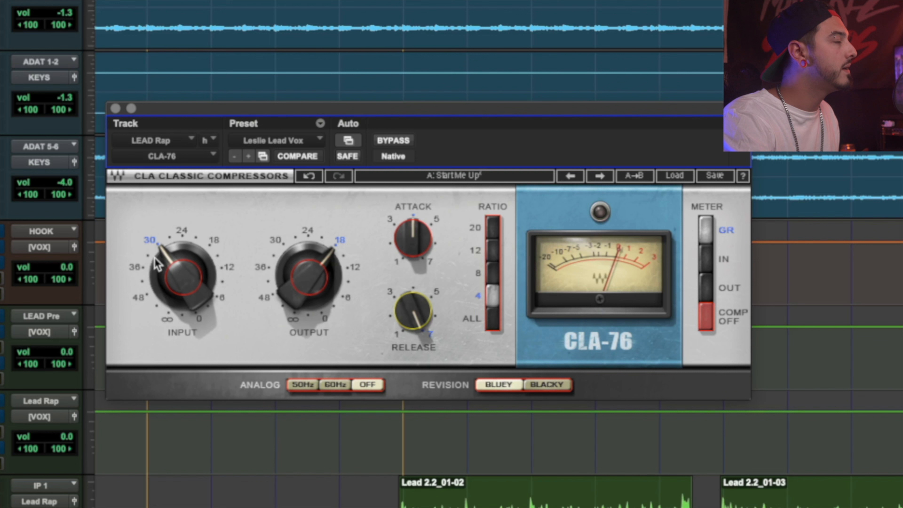
Step: Raise the CLA-76 input to about 24 on LEAD Rap while checking gain reduction during playback
mouse_move(184, 279)
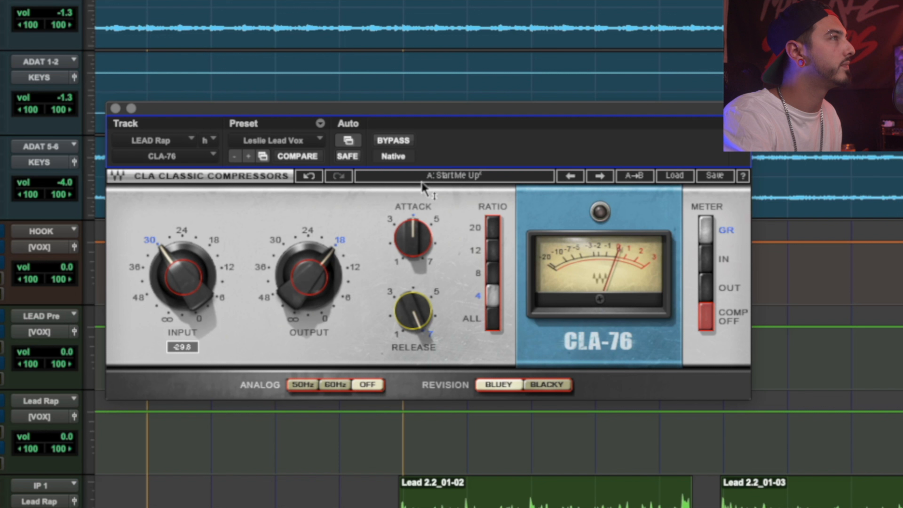
key(space)
mouse_move(181, 283)
mouse_down()
mouse_move(182, 265)
mouse_move(181, 275)
mouse_up()
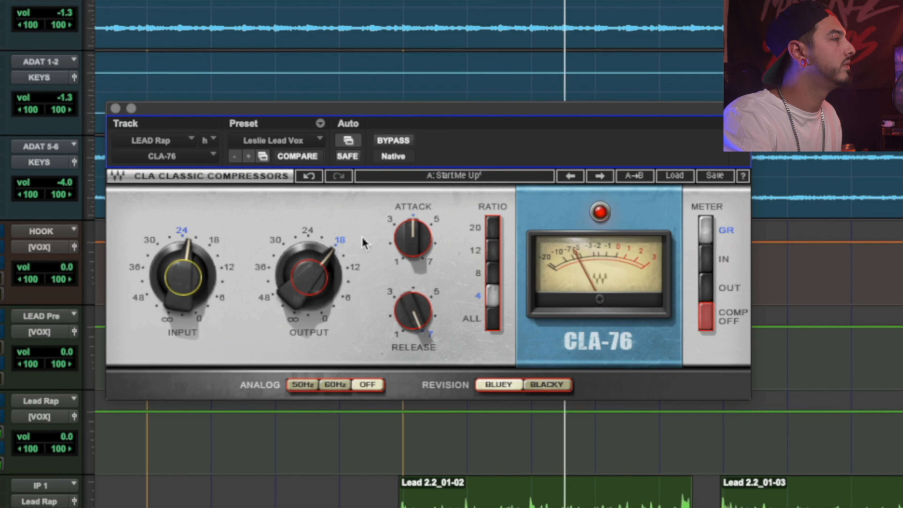
click(601, 213)
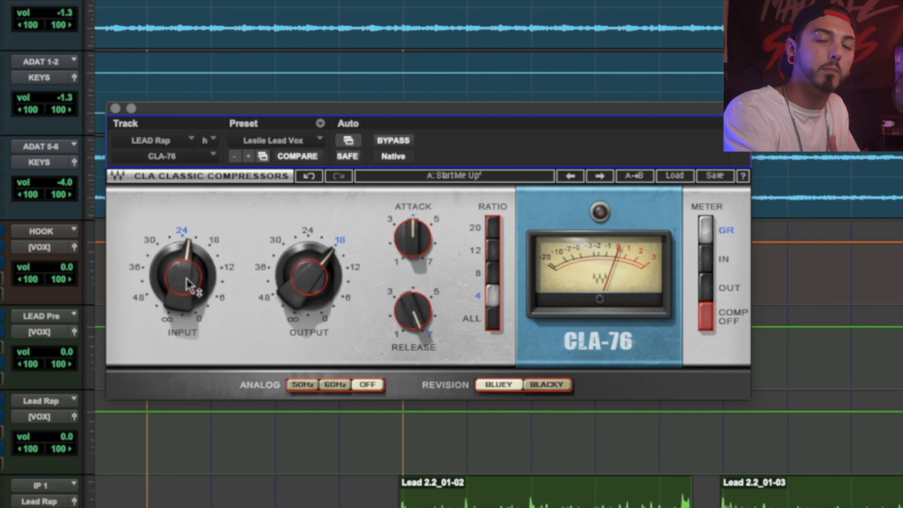
click(315, 276)
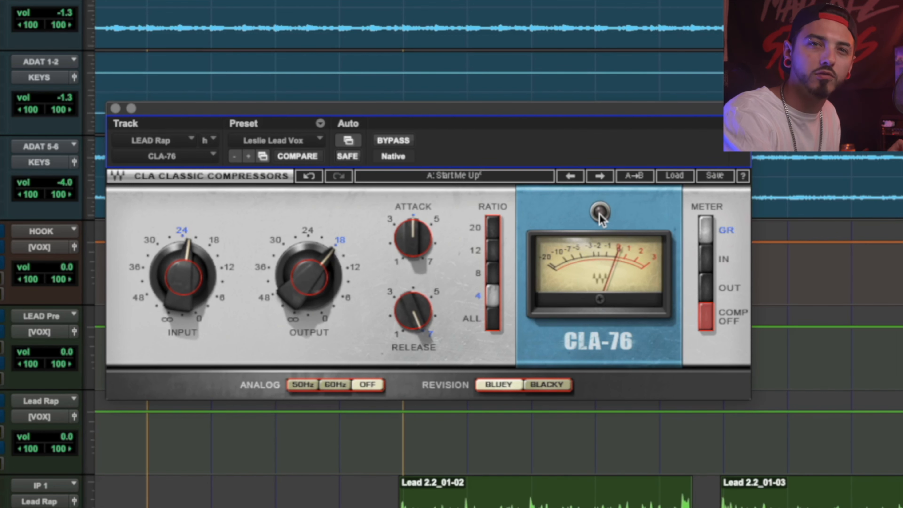
drag(179, 279, 179, 287)
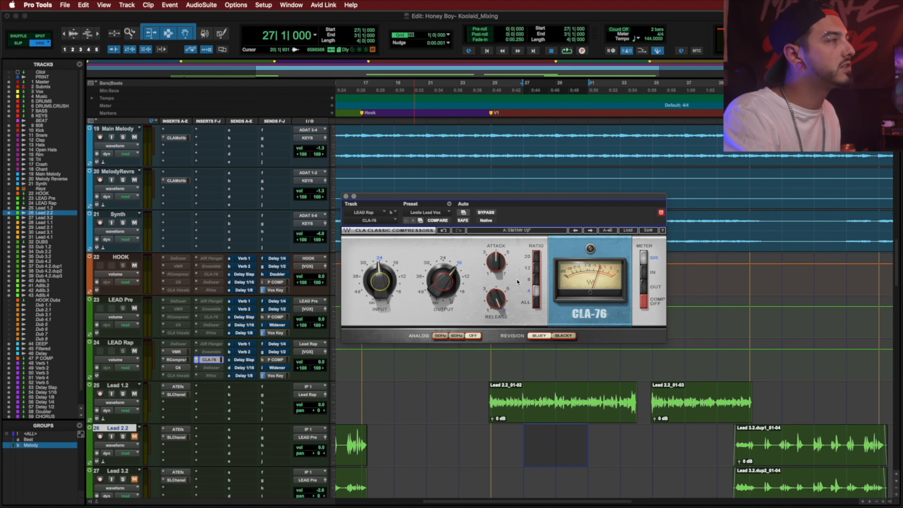
key(space)
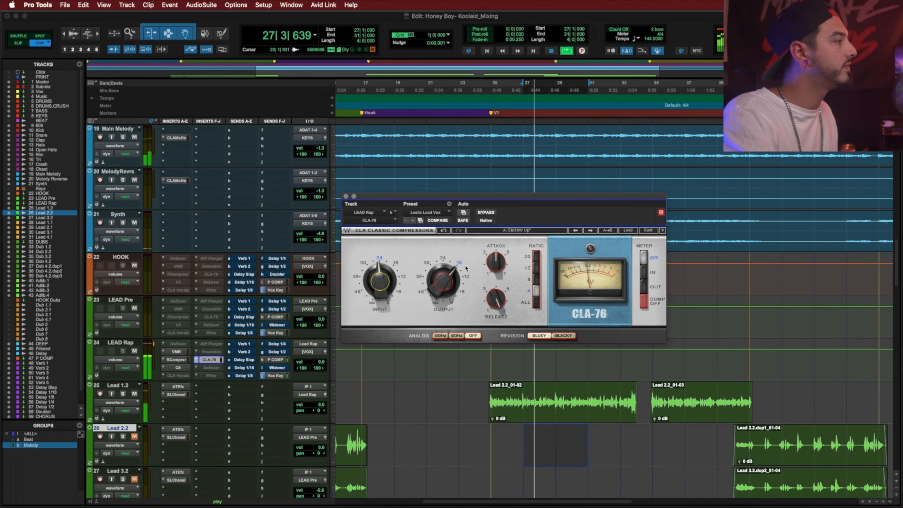
Step: Audition band 6 of the LEAD Rap C6 in solo during playback and set its frequency to 2587
click(178, 368)
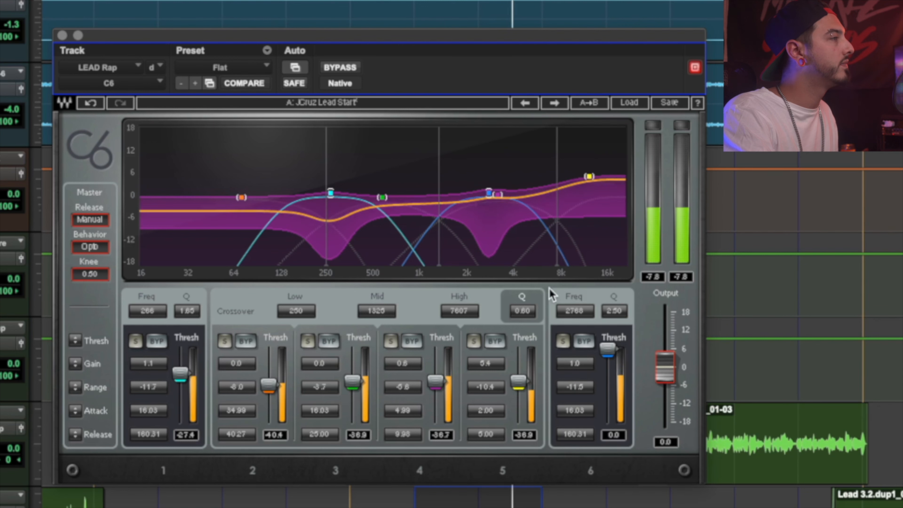
key(space)
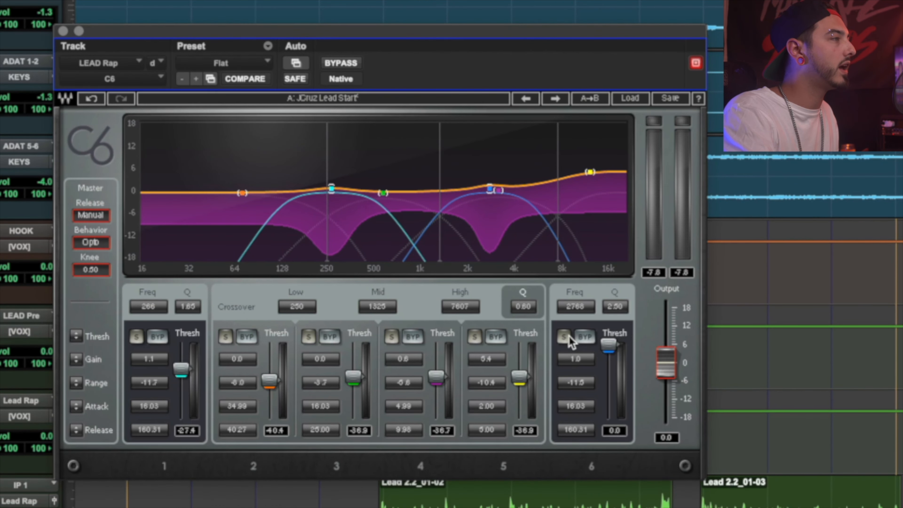
click(565, 336)
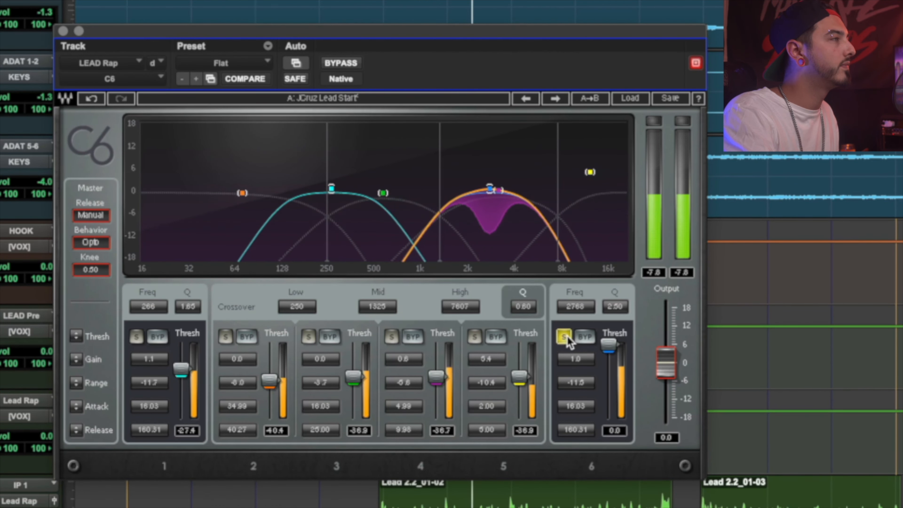
drag(489, 189, 487, 189)
key(space)
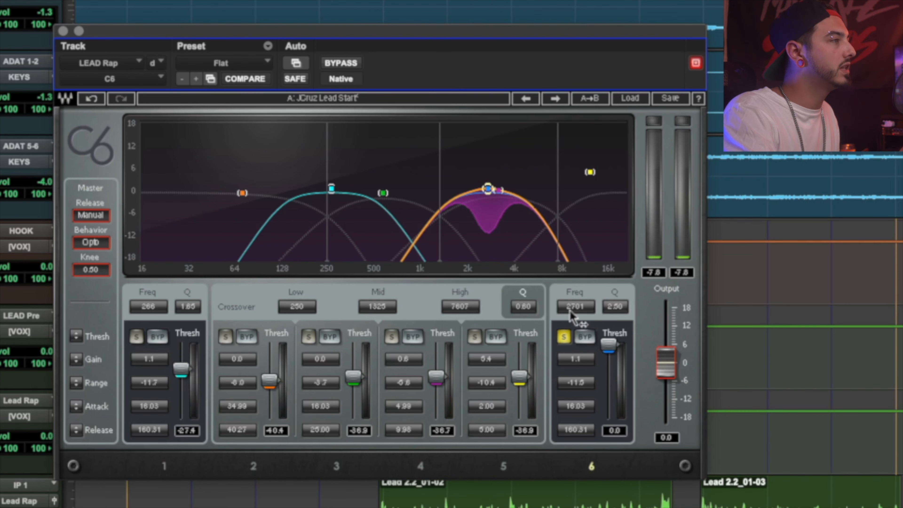
click(574, 308)
drag(575, 306, 573, 308)
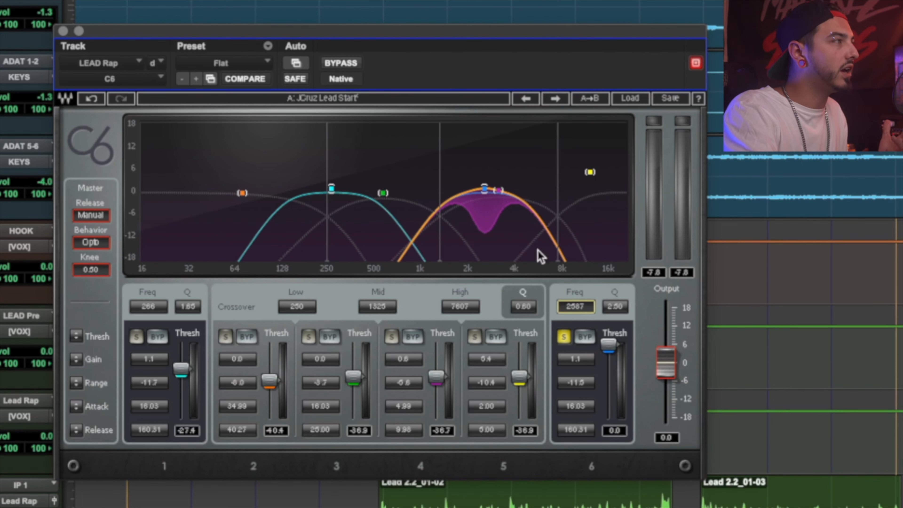
click(564, 338)
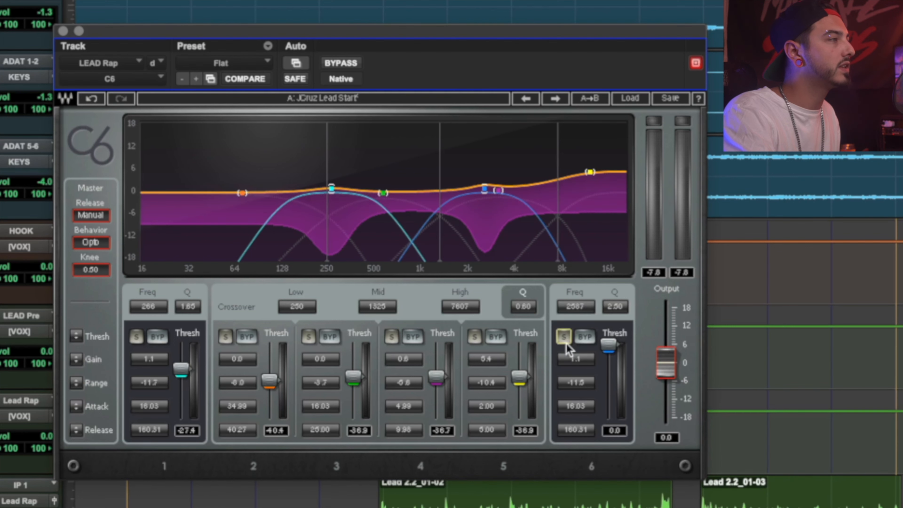
Step: Set the C6 band 6 gain to 0.0 and its threshold to -23.3 during playback
alt+click(575, 360)
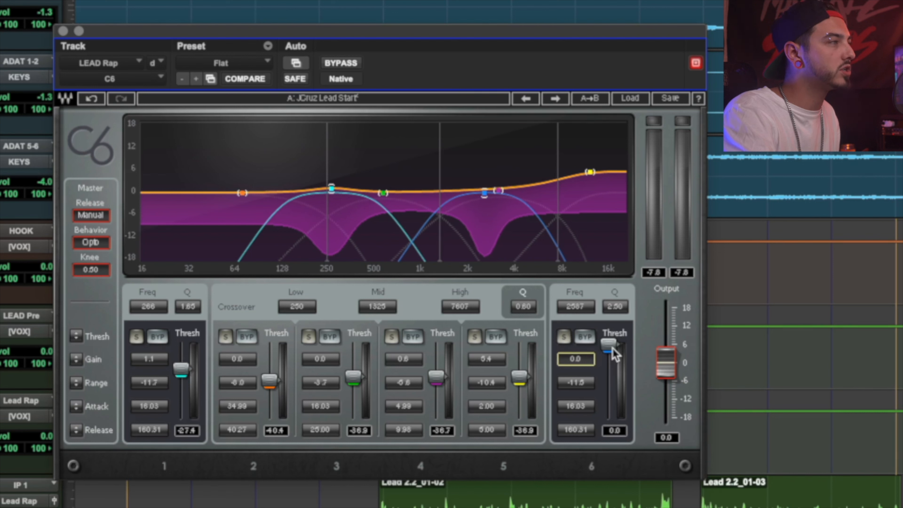
key(space)
drag(613, 350, 609, 365)
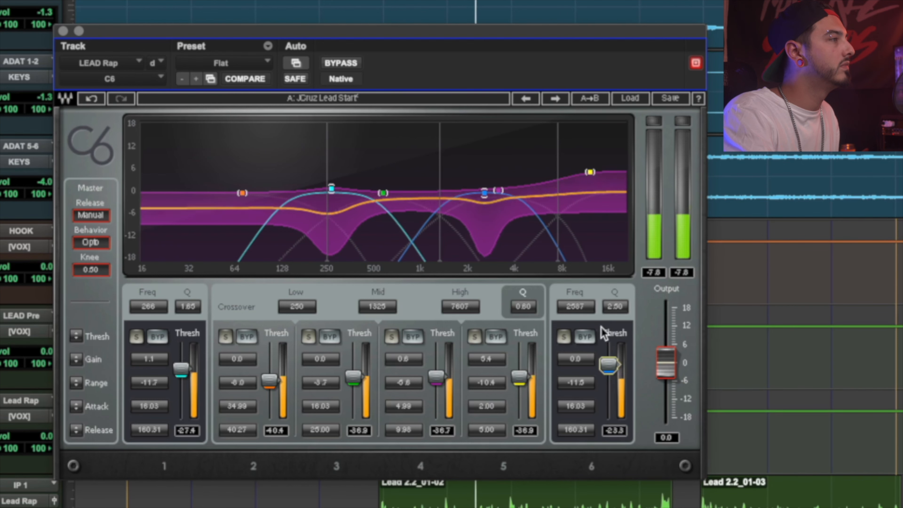
Step: Compare C6 band 6 bypassed and active, and close the plug-in
click(589, 336)
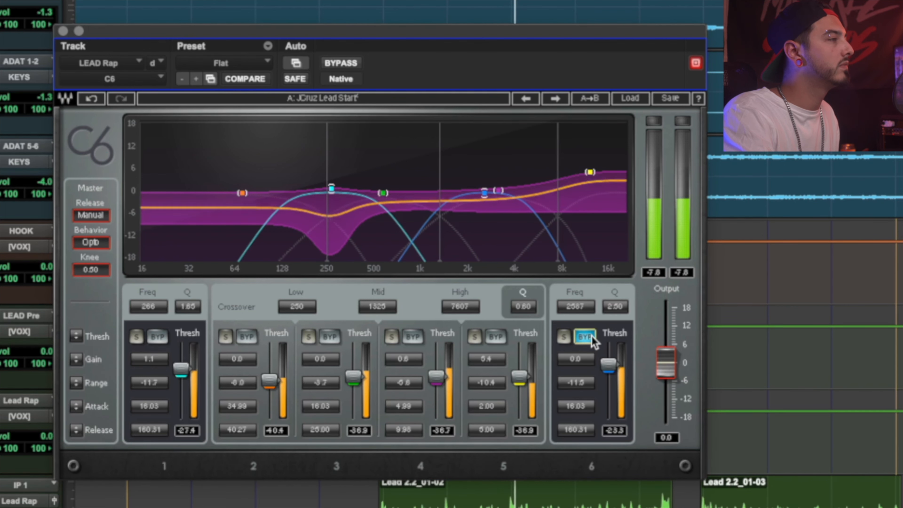
click(591, 336)
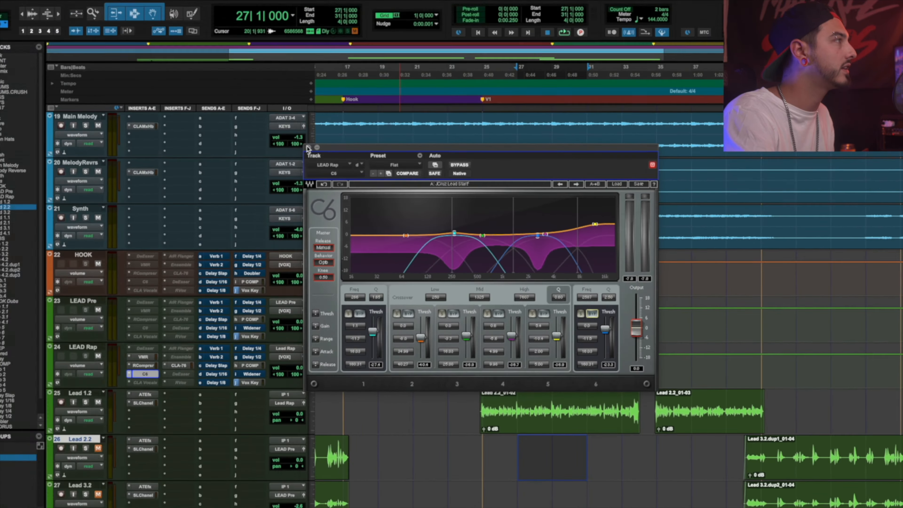
click(63, 31)
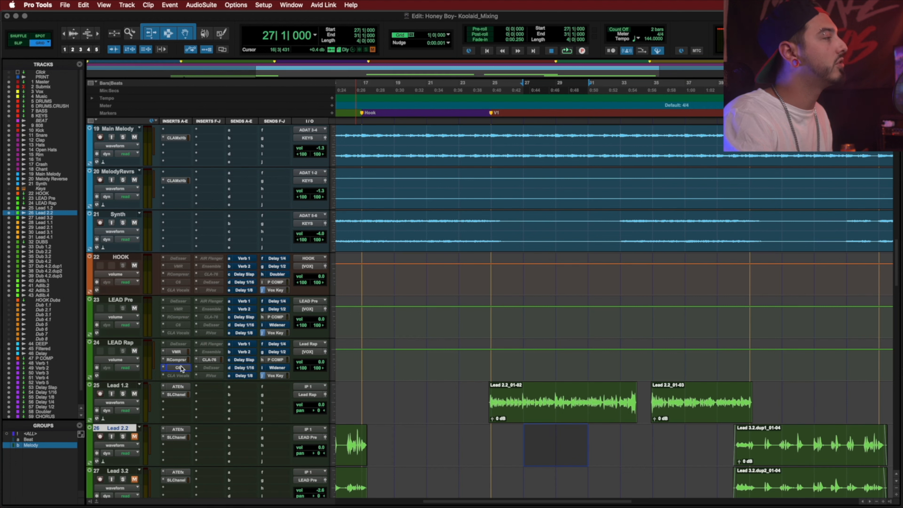
Step: Play the end of the Lead 2.2_01-02 clip from bars 33 and 32 with the LEAD Rap CLA-76 open
click(209, 359)
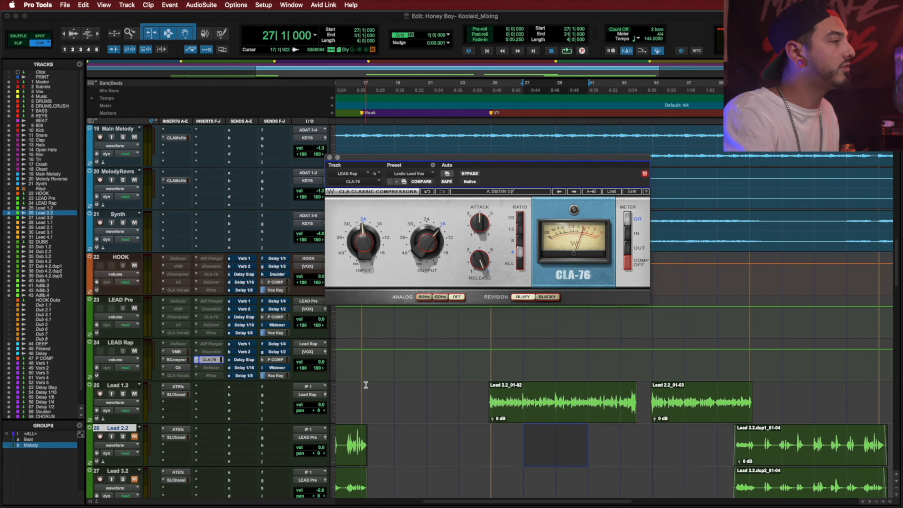
click(522, 398)
click(622, 396)
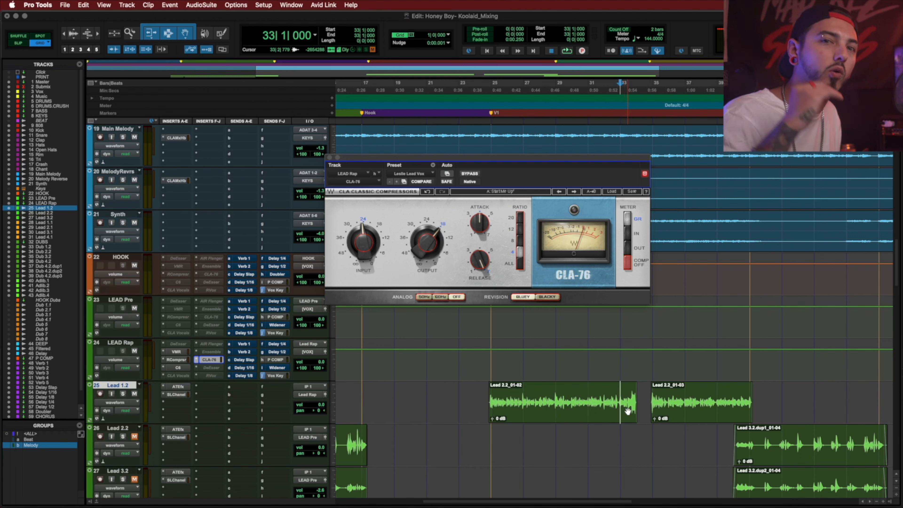
key(space)
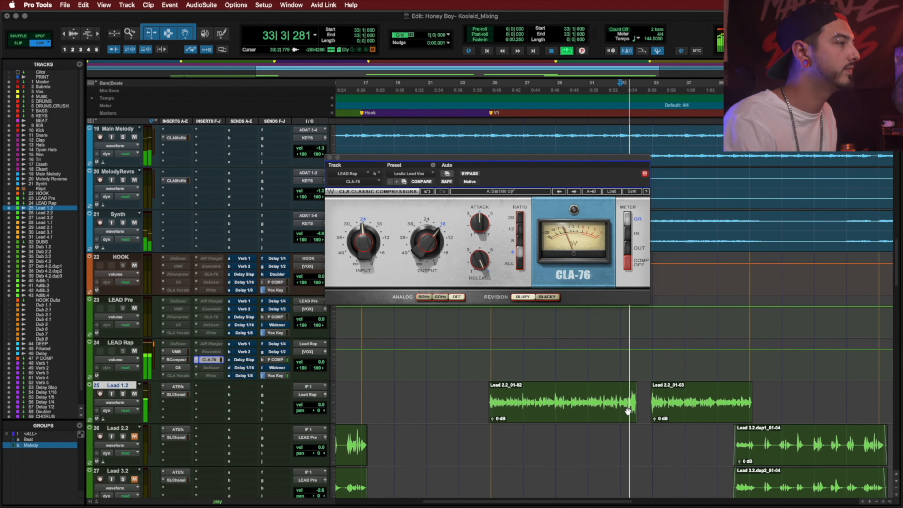
key(space)
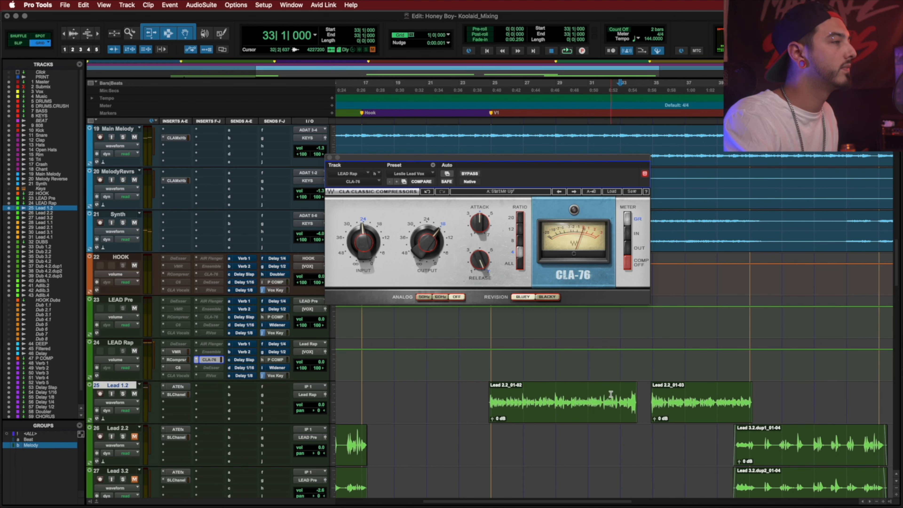
click(611, 399)
key(space)
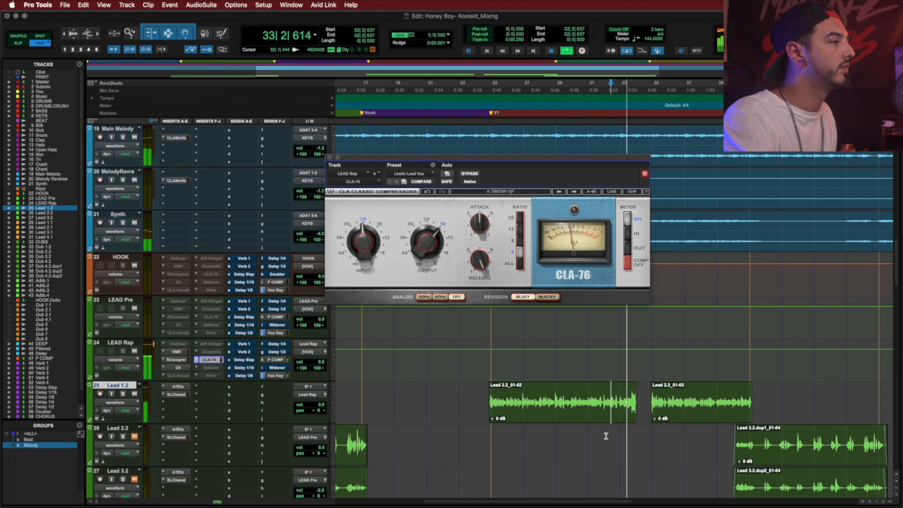
key(space)
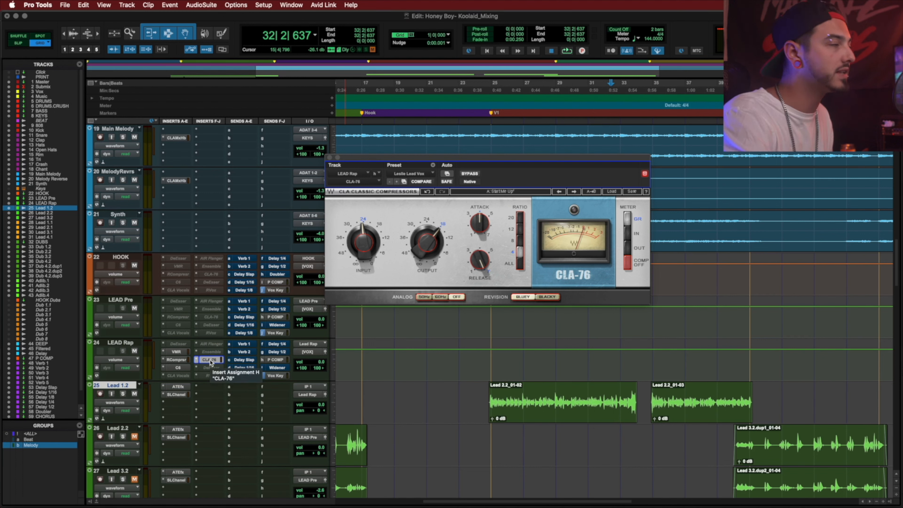
Step: Activate the DeEsser insert on the LEAD Rap track and open its settings
ctrl+super+click(211, 368)
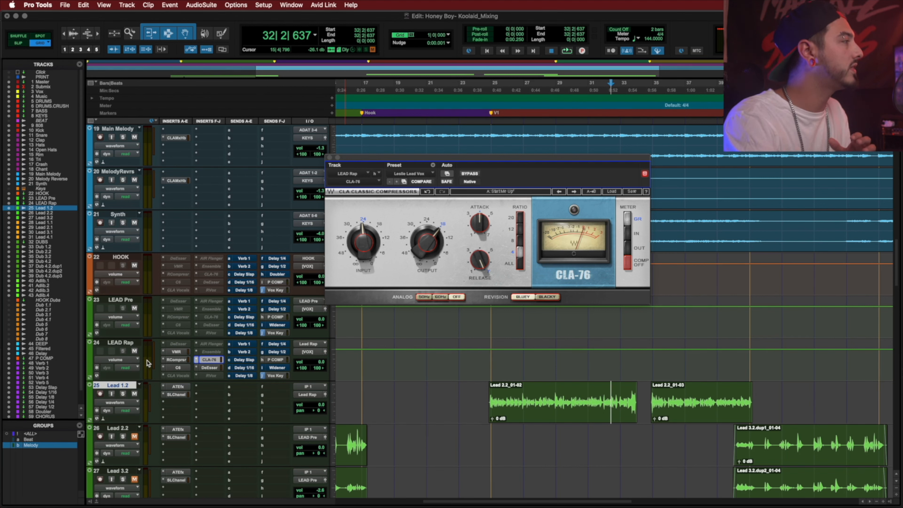
click(176, 367)
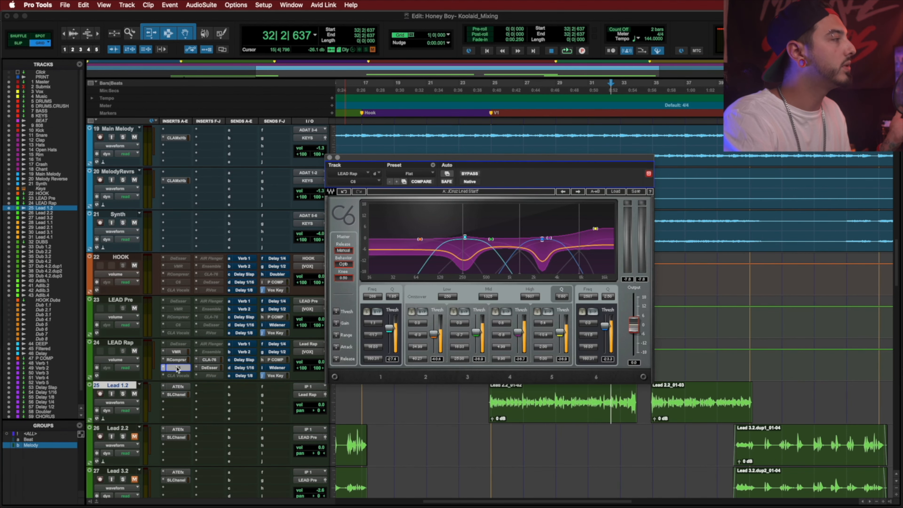
click(177, 368)
click(207, 367)
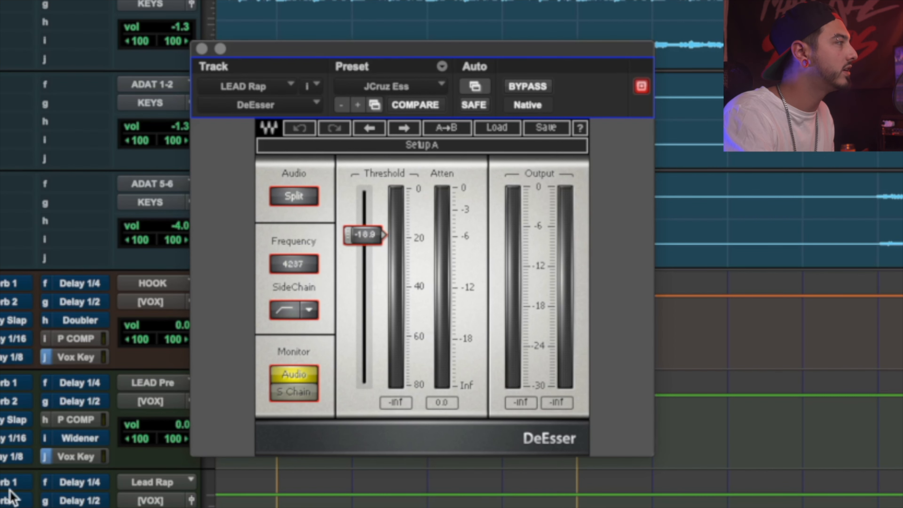
click(1, 506)
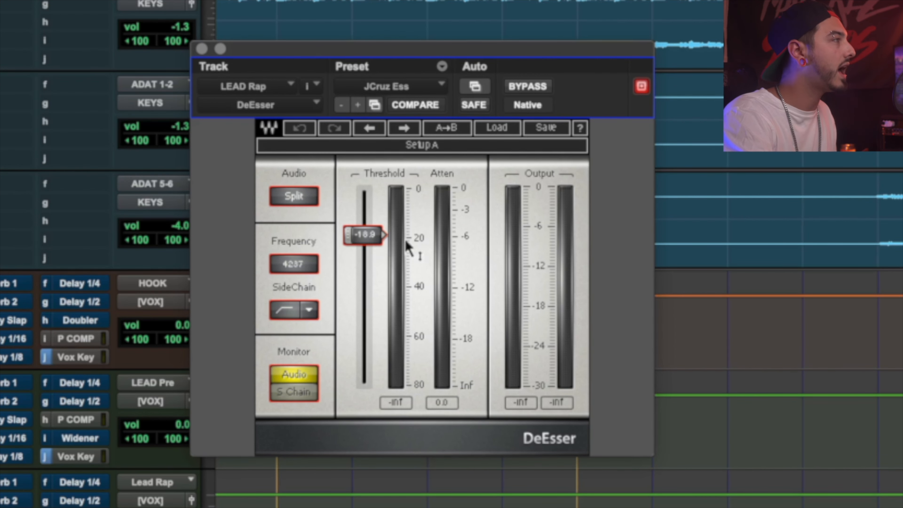
Step: Play the rap vocal while comparing the LEAD Rap DeEsser active and bypassed, and close the plug-in
key(space)
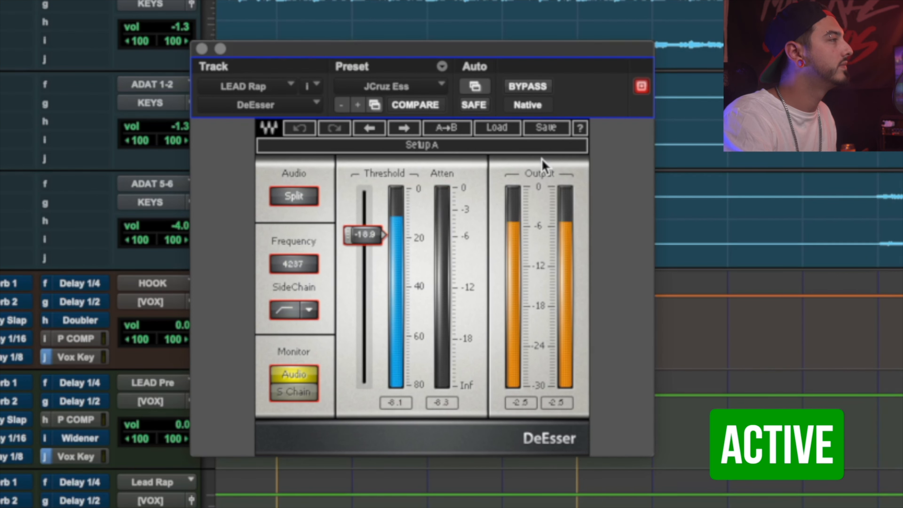
click(532, 86)
click(532, 86)
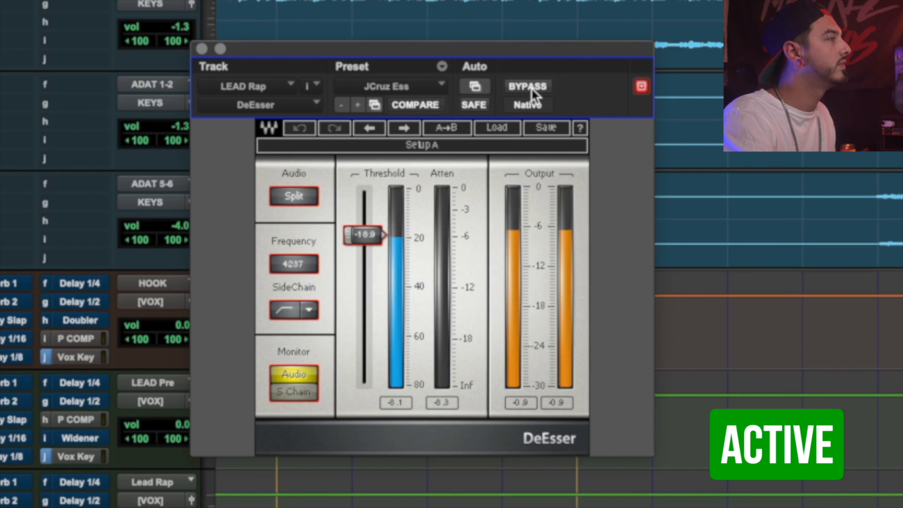
click(532, 89)
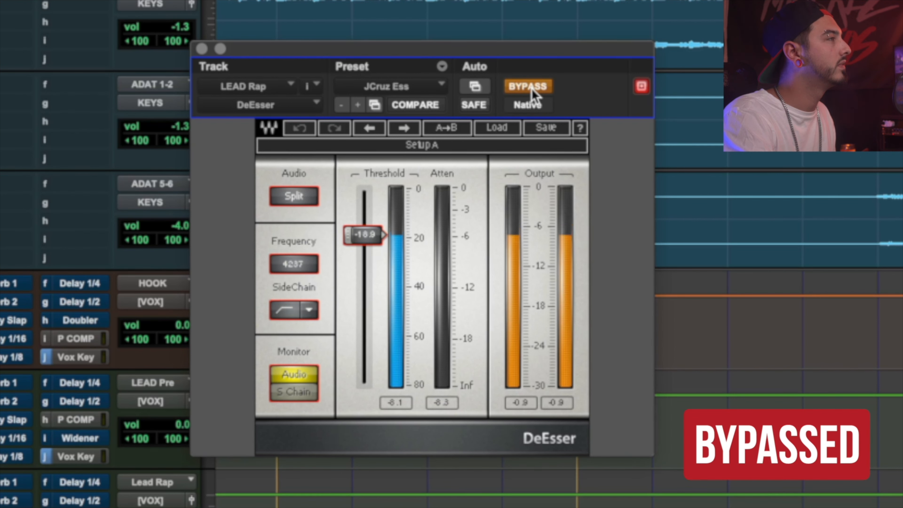
click(532, 88)
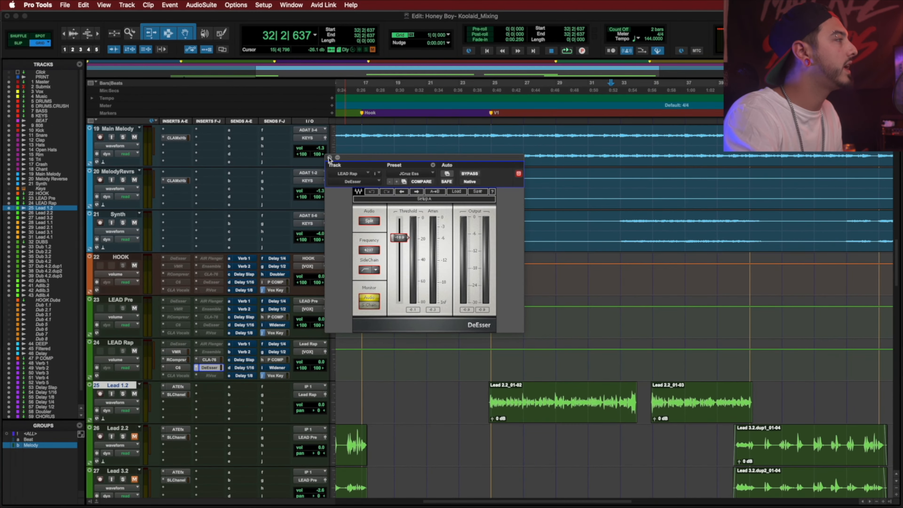
click(201, 48)
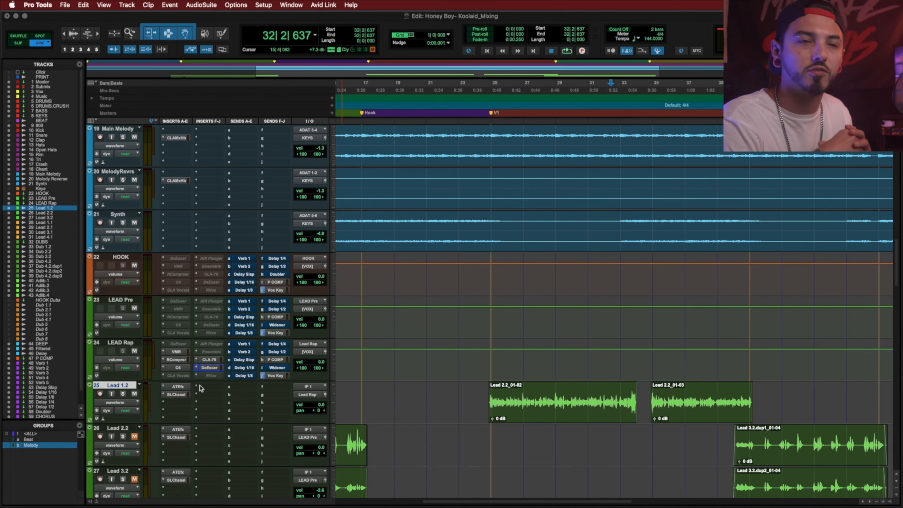
Step: Activate the CLA Vocals insert on LEAD Rap, open it, and compare it bypassed and active during playback
click(181, 374)
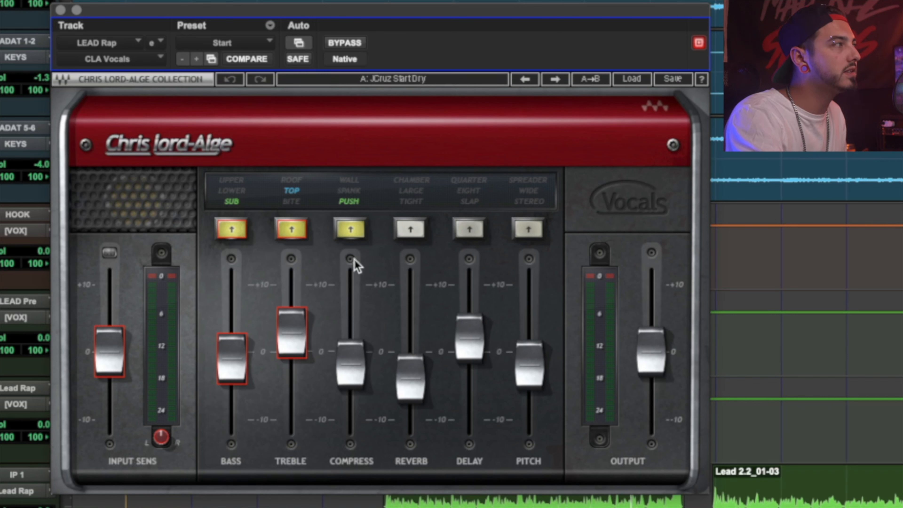
mouse_move(344, 362)
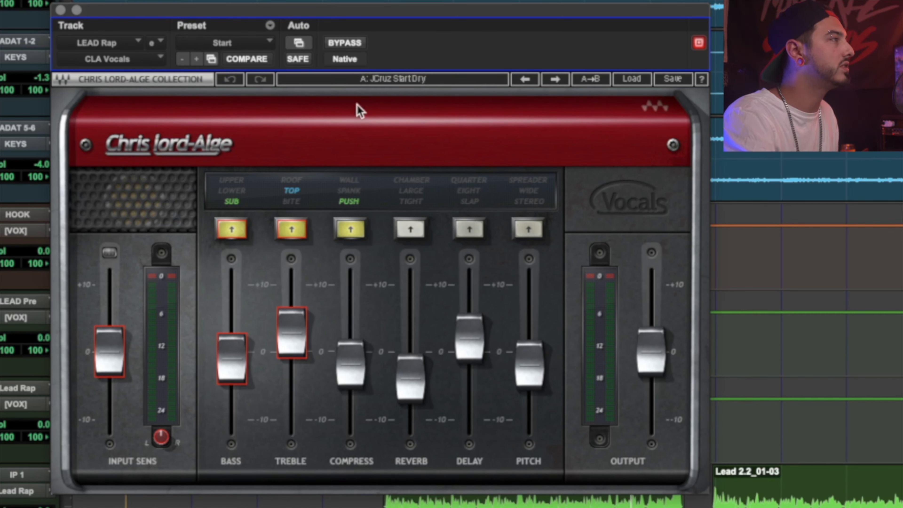
click(344, 43)
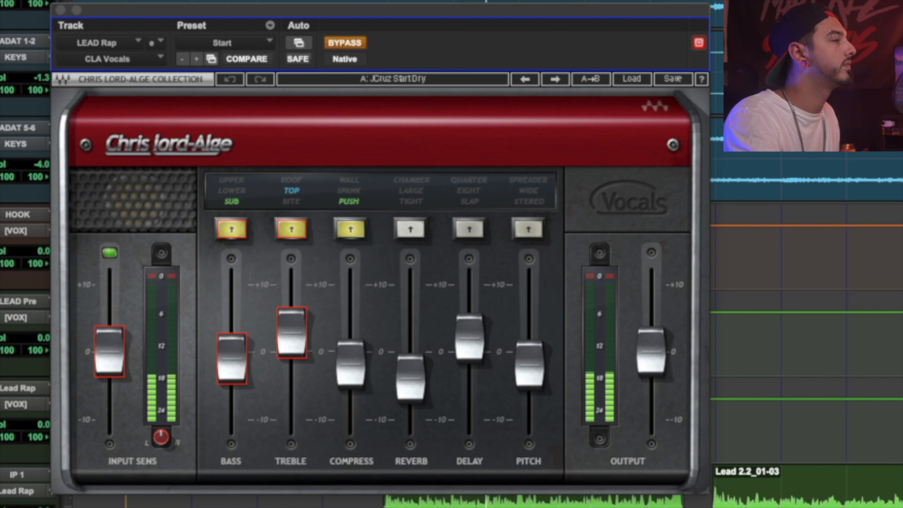
click(344, 46)
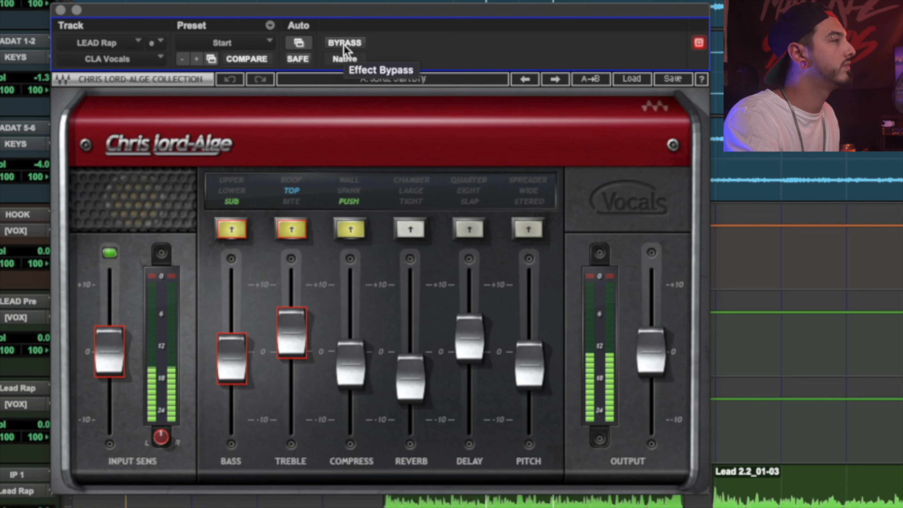
click(344, 44)
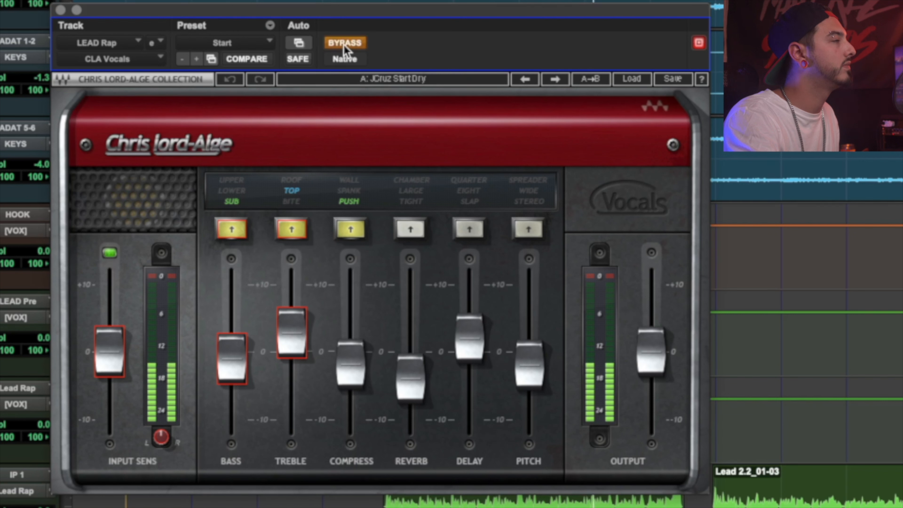
click(344, 44)
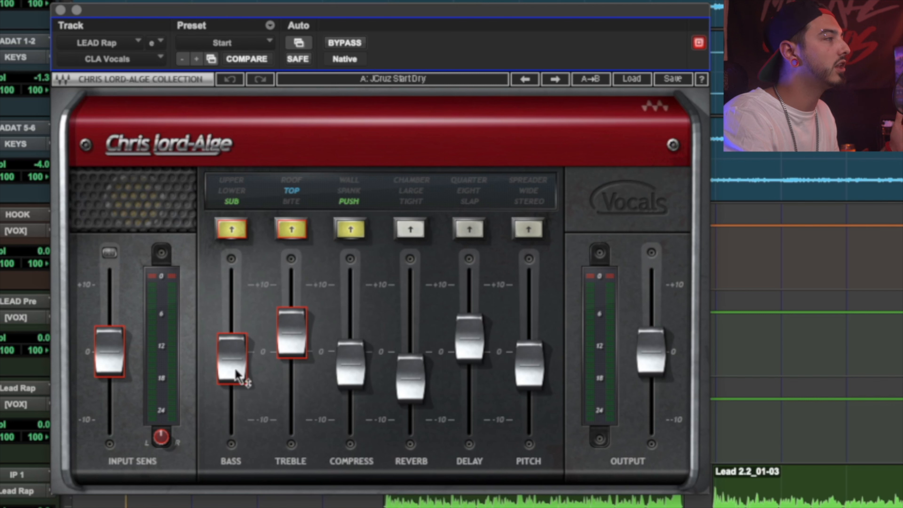
Step: Audition the CLA Vocals Quarter delay with its fader lowered to about 0, switch the delay off, and close the plug-in
mouse_move(236, 376)
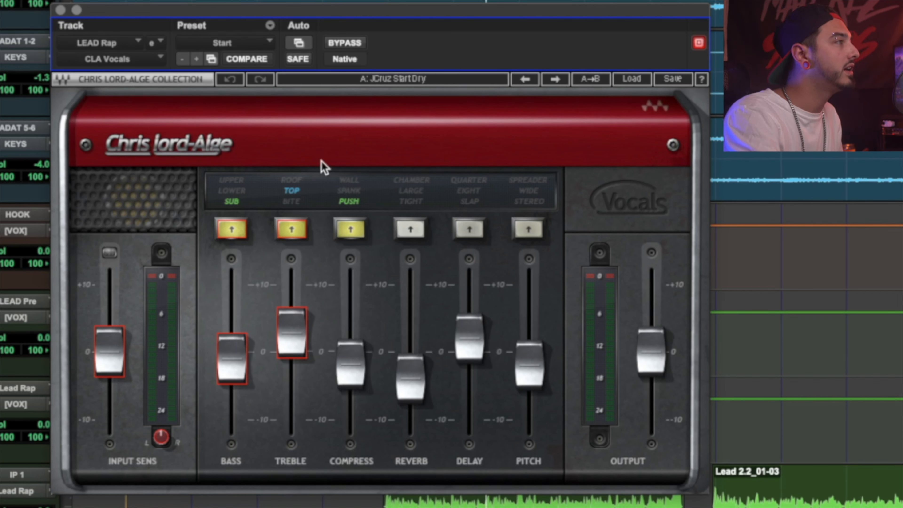
click(469, 230)
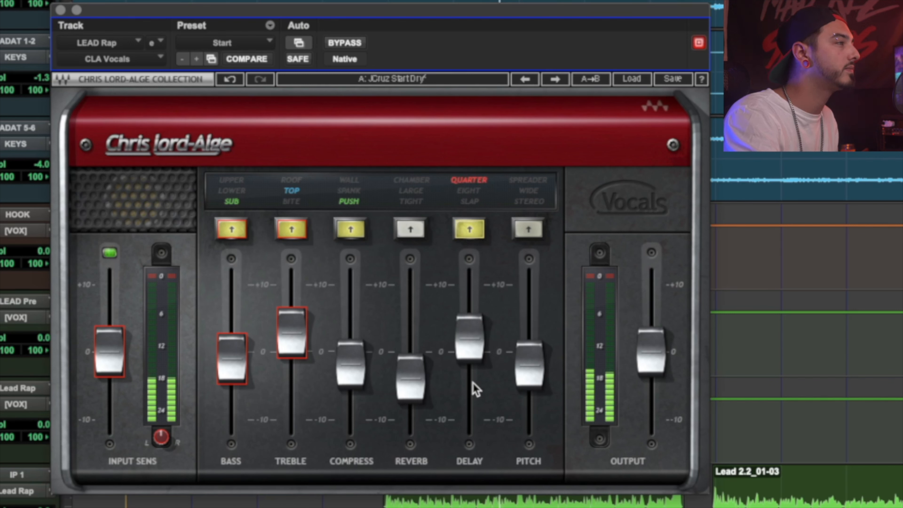
mouse_move(470, 342)
drag(470, 342, 462, 369)
key(space)
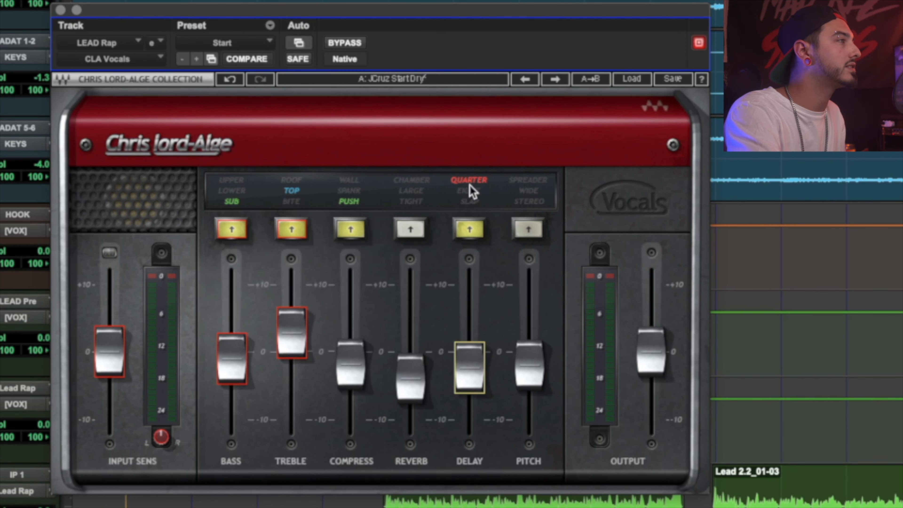
click(469, 229)
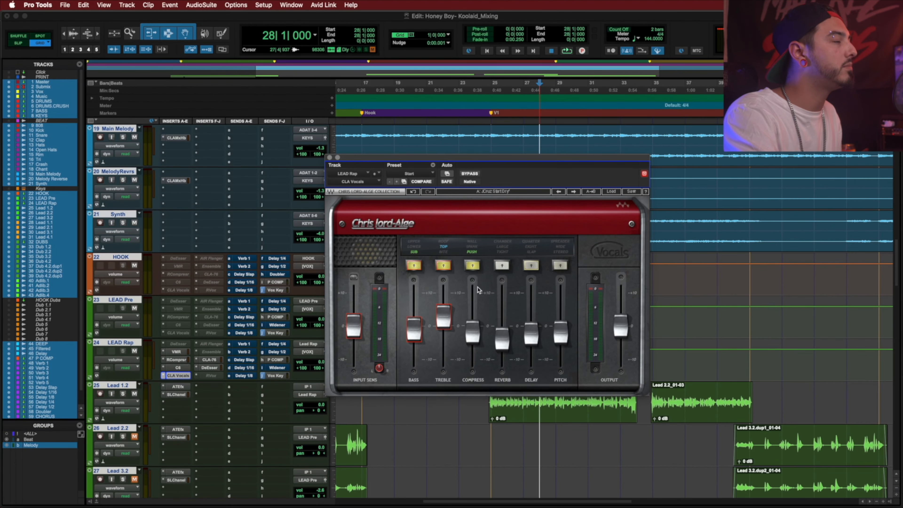
click(329, 158)
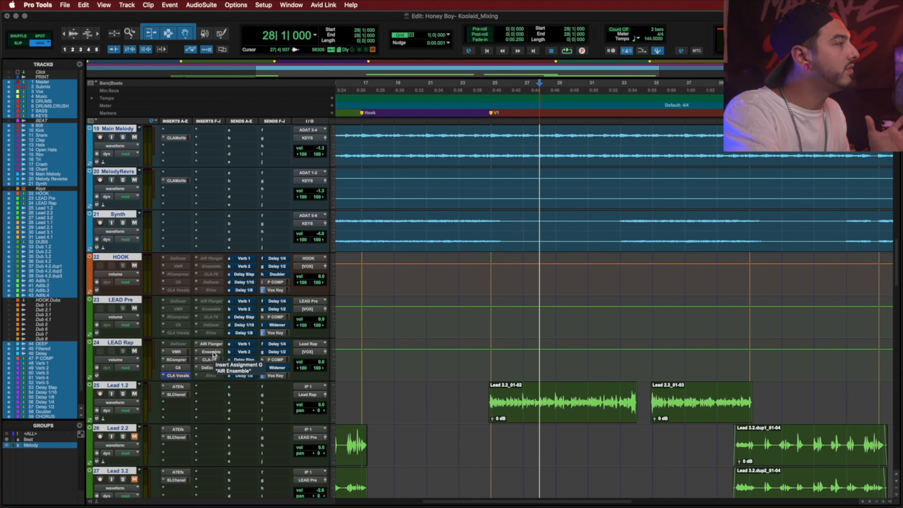
Step: Examine the AIR Ensemble and AIR Flanger settings on the LEAD Rap track
click(212, 352)
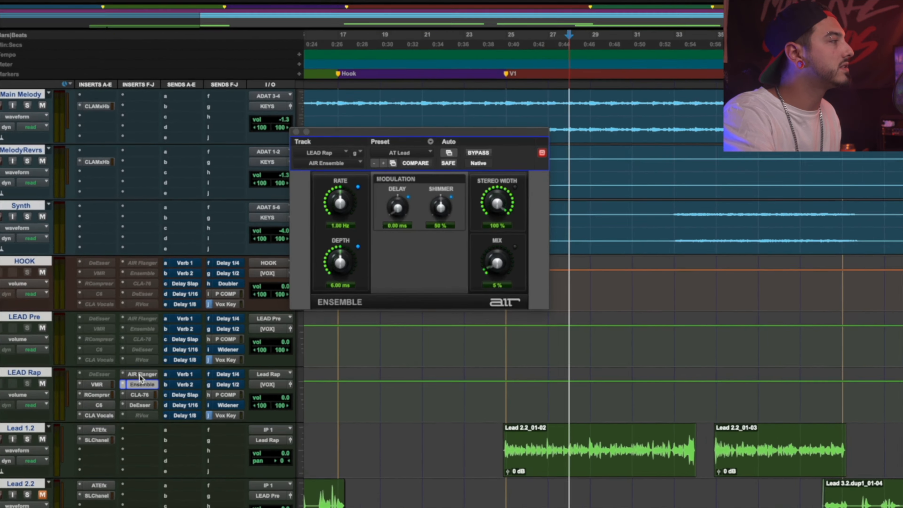
click(140, 374)
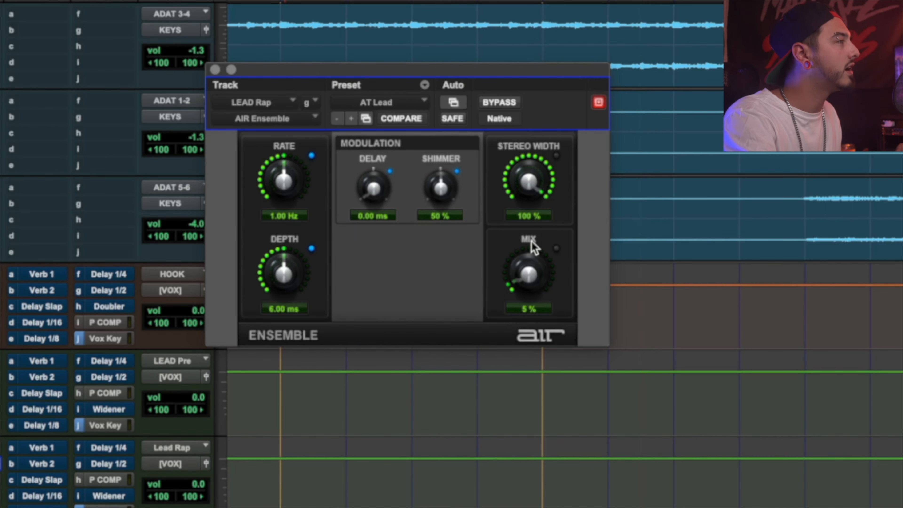
click(1, 448)
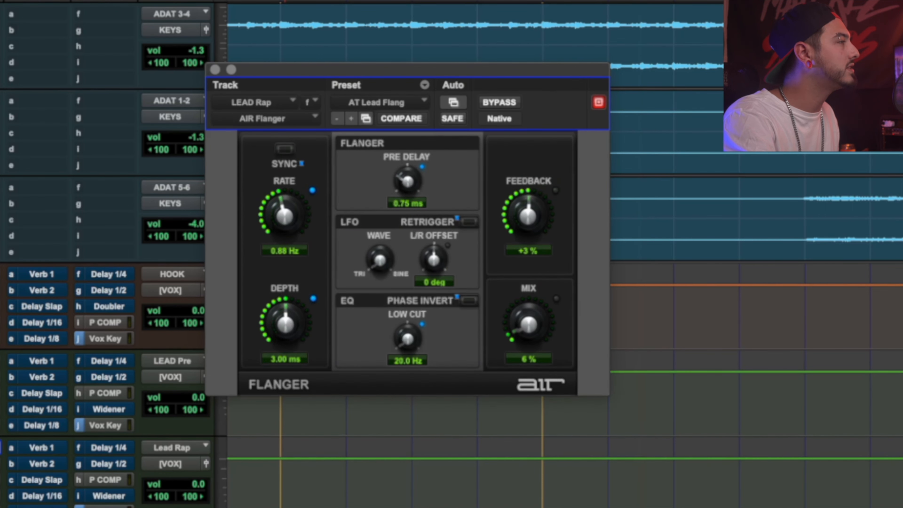
click(0, 465)
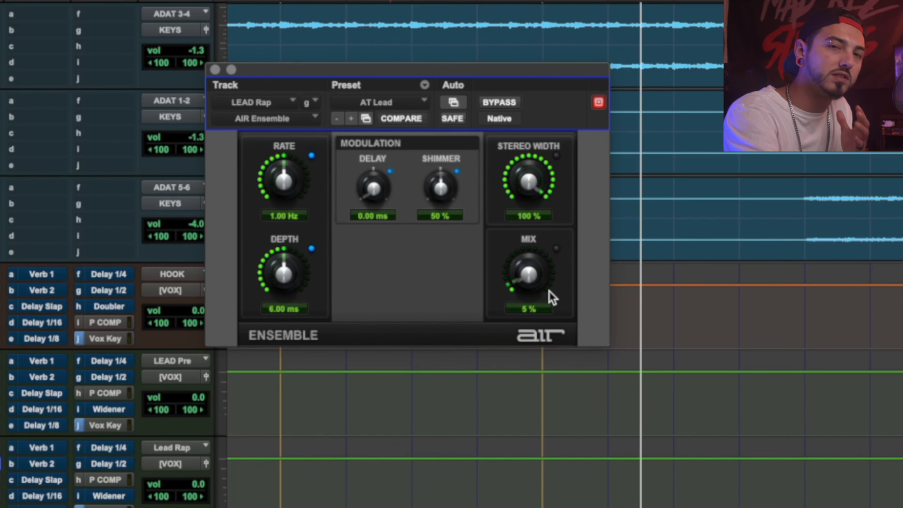
click(0, 447)
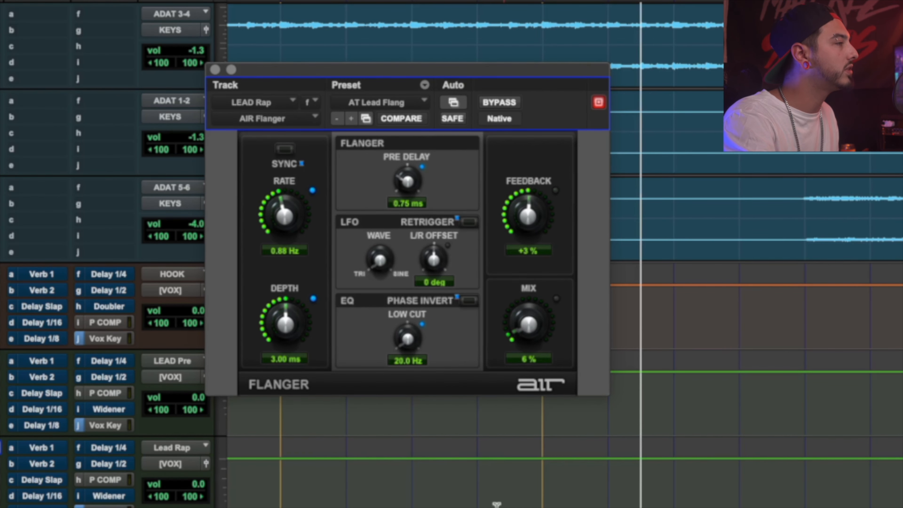
Step: Play the rap vocal from bar 28 while comparing the AIR Flanger insert bypassed and active
key(space)
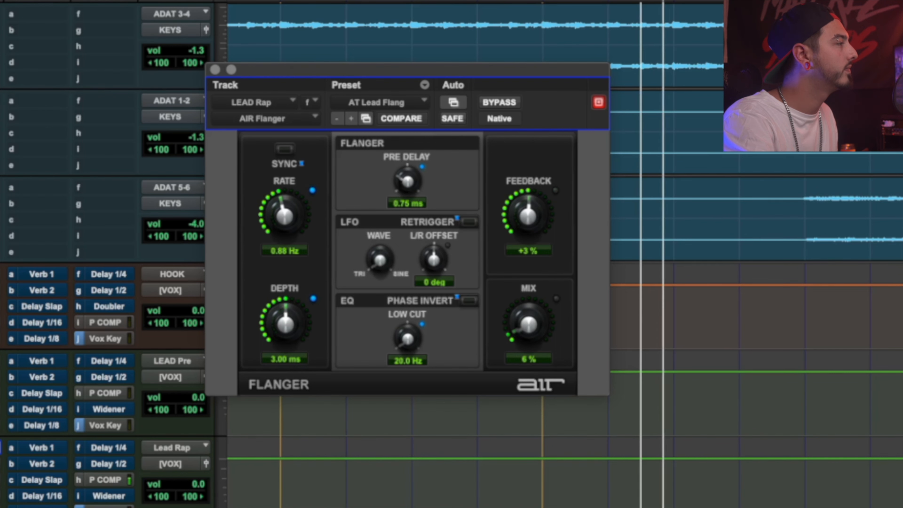
key(shift+w)
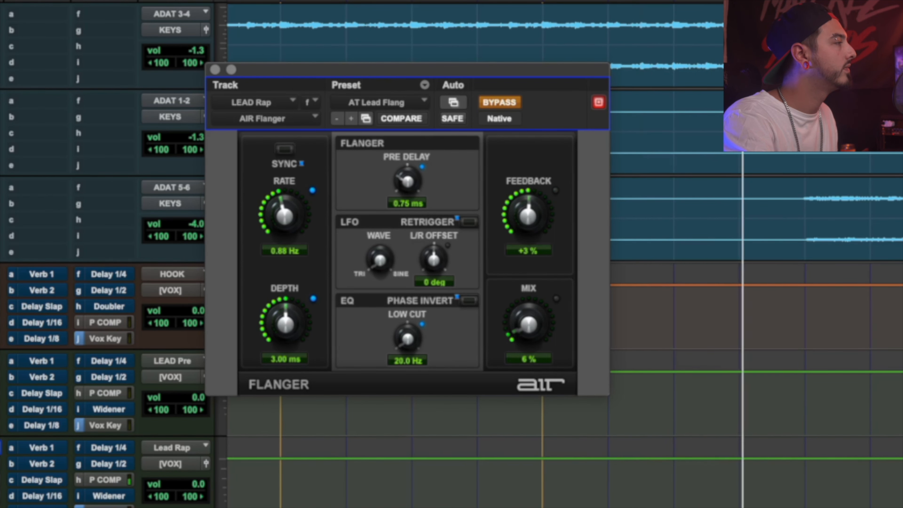
super+click(1, 448)
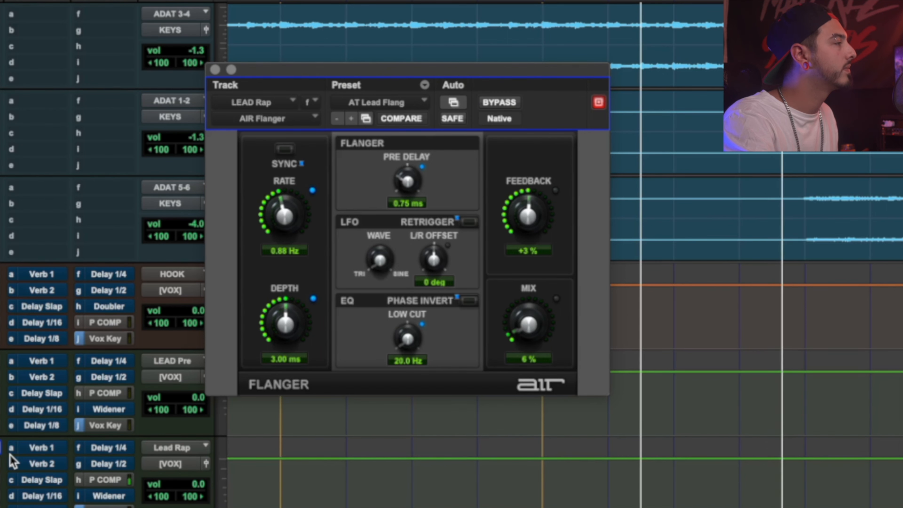
key(space)
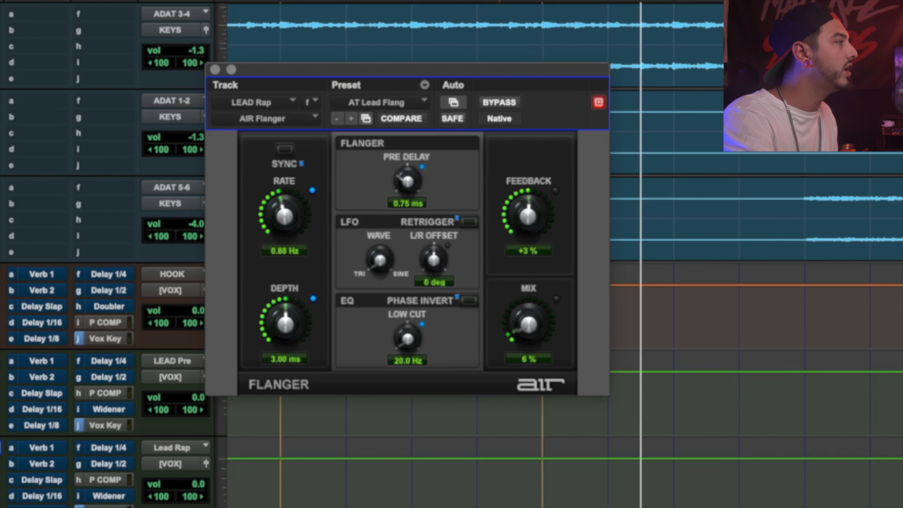
Step: Raise the LEAD Rap AIR Ensemble mix to 15 % for playback, lower it to 10 %, and close the plug-in
click(1, 463)
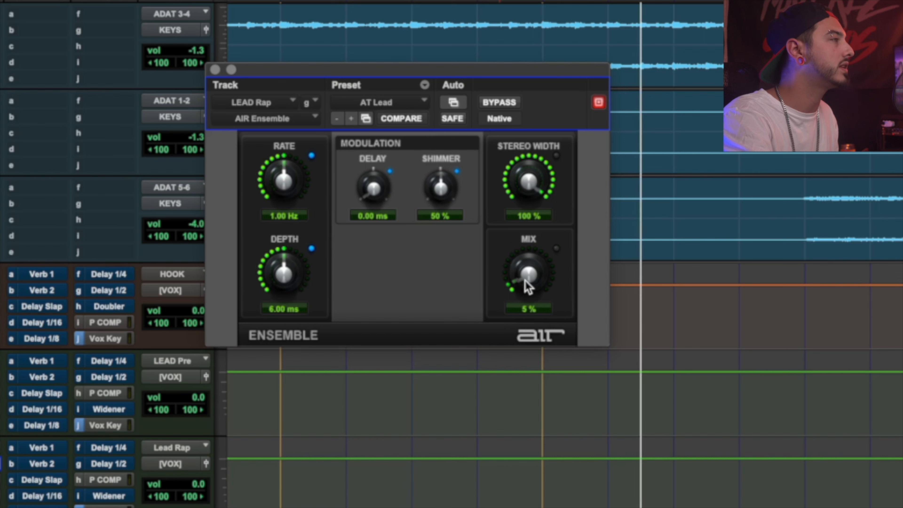
key(BackSpace)
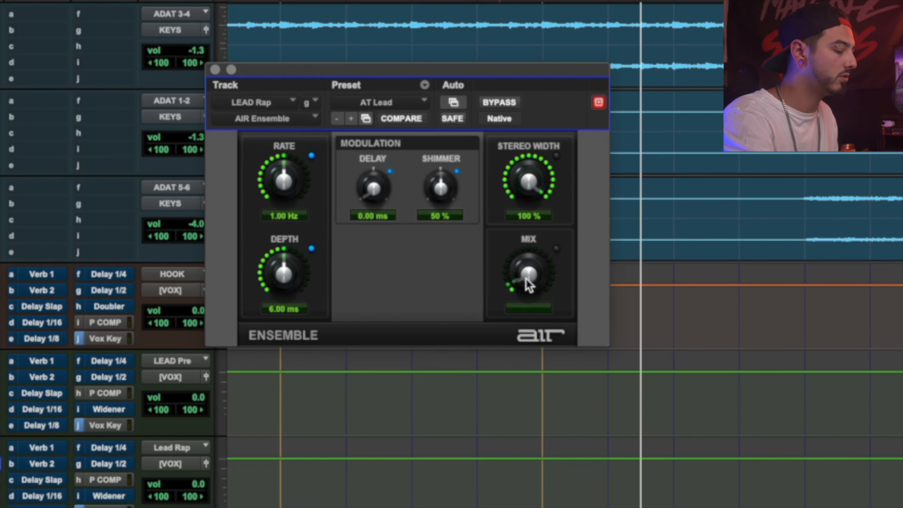
text(15)
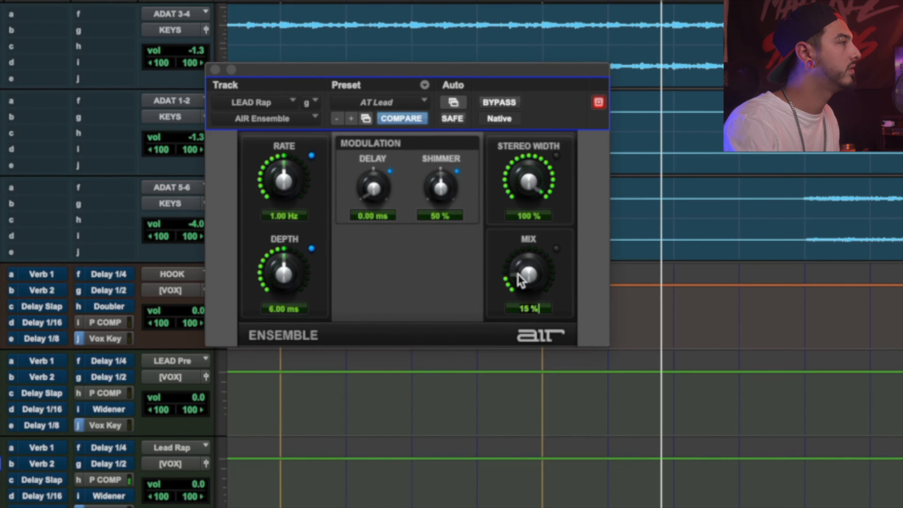
mouse_move(528, 280)
mouse_down()
mouse_move(535, 183)
mouse_move(532, 288)
mouse_up()
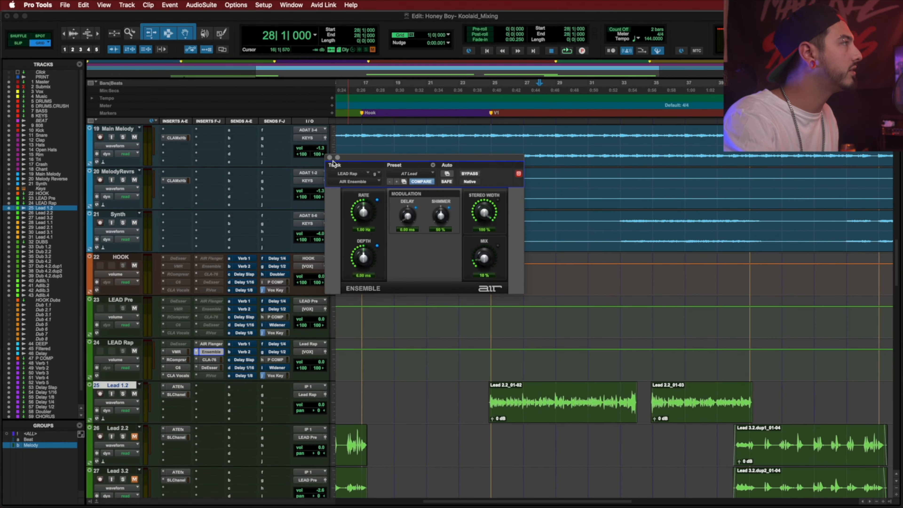
click(330, 157)
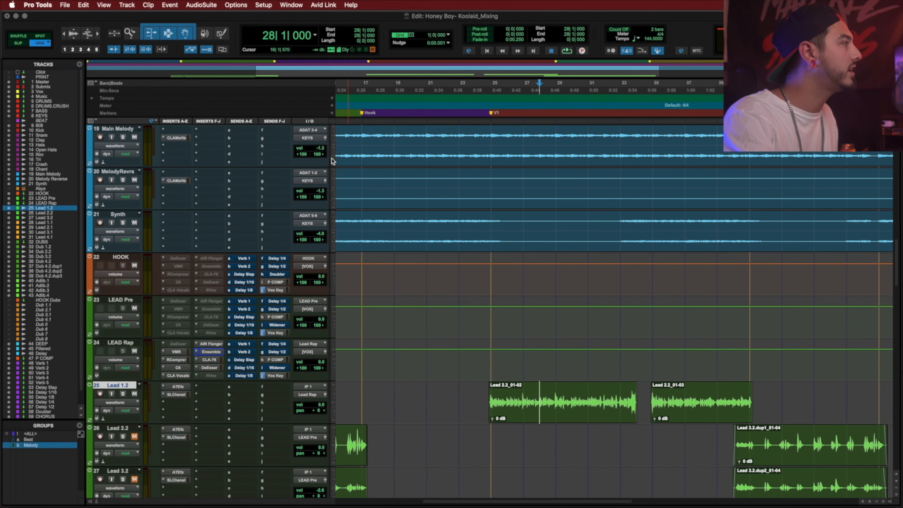
Step: Select bars 27 to 38 on the Lead 1.2 track and unmute the Verb 1 send on LEAD Rap
scroll(238, 364, down, 1)
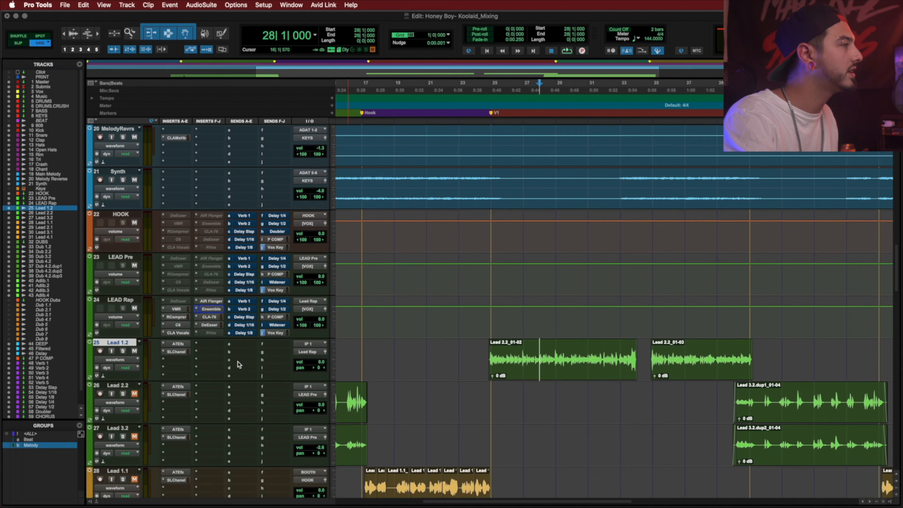
drag(522, 353, 704, 358)
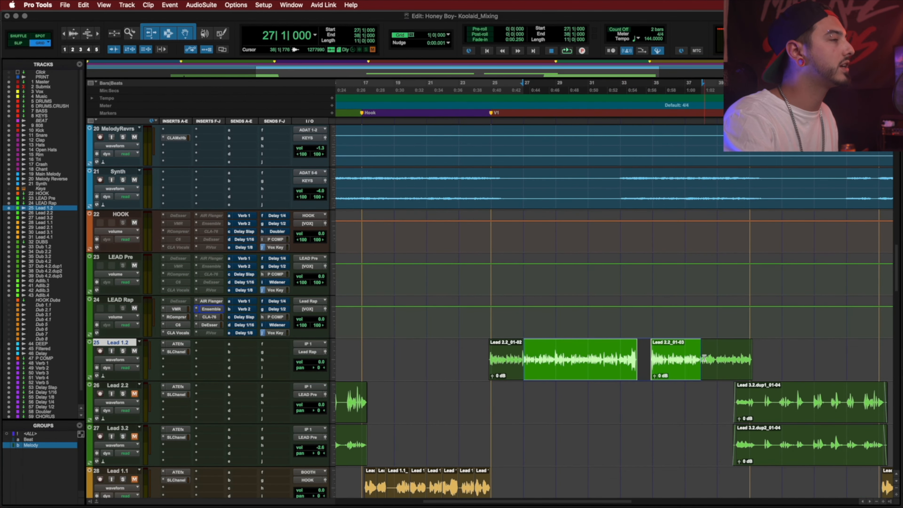
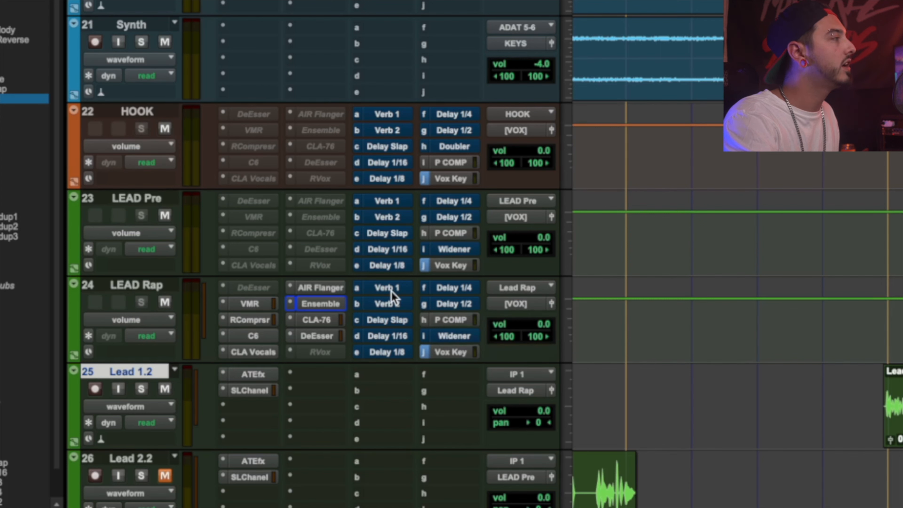
ctrl+super+click(392, 291)
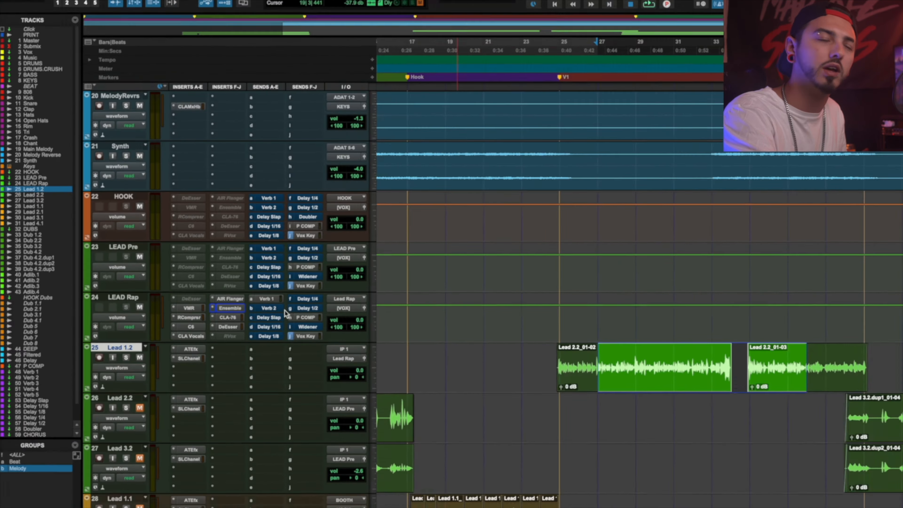
scroll(258, 310, down, 20)
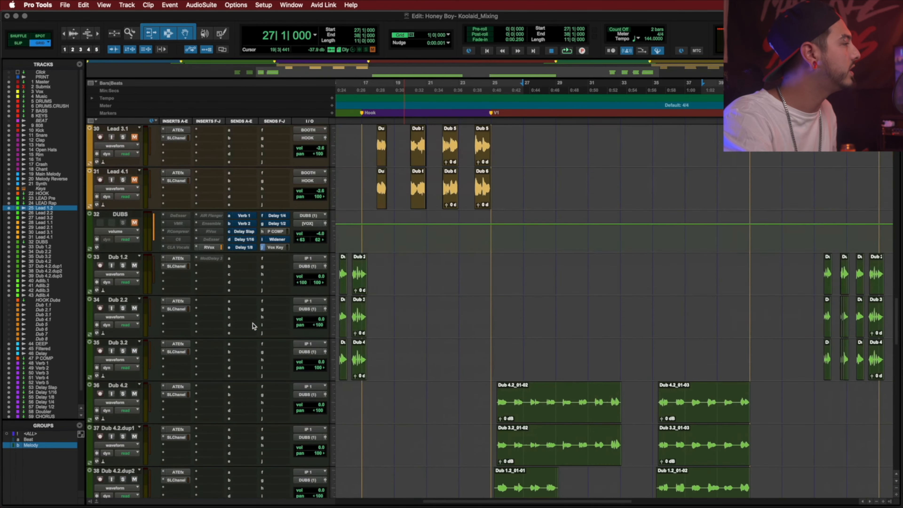
Step: Play the rap vocal from bar 27, raise the LEAD Rap Verb 1 send to about -16.9 dB, and close the send fader
scroll(253, 326, up, 2)
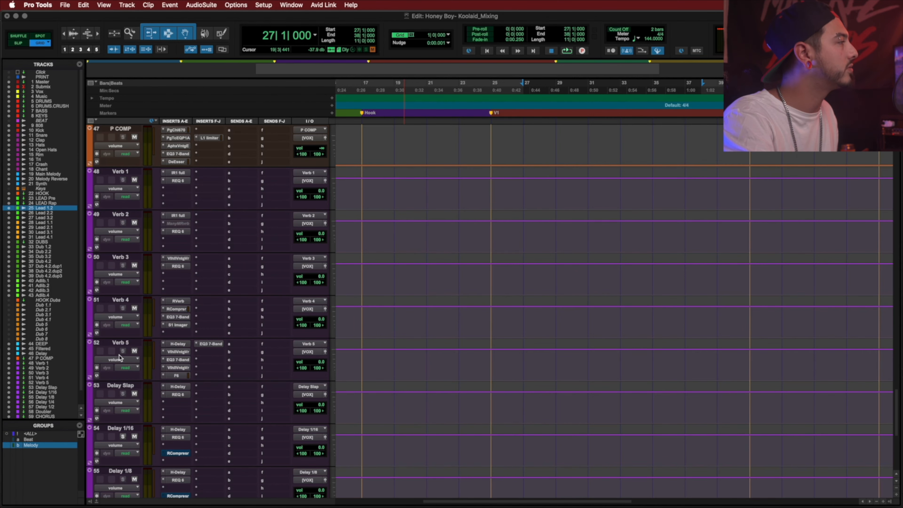
scroll(194, 313, up, 20)
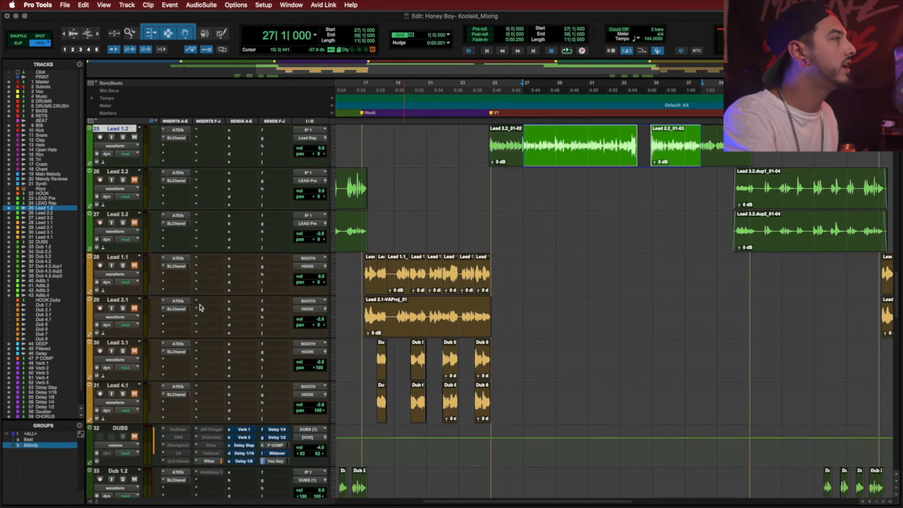
scroll(200, 308, down, 5)
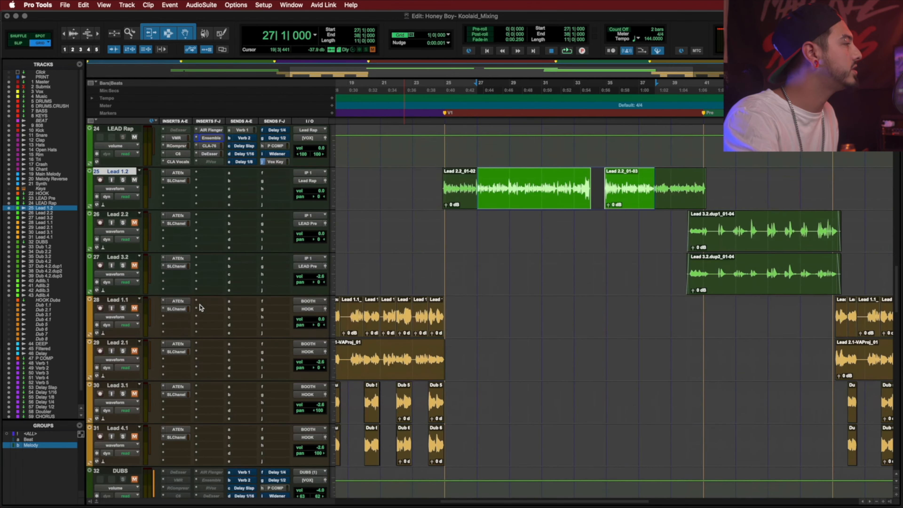
scroll(216, 331, up, 5)
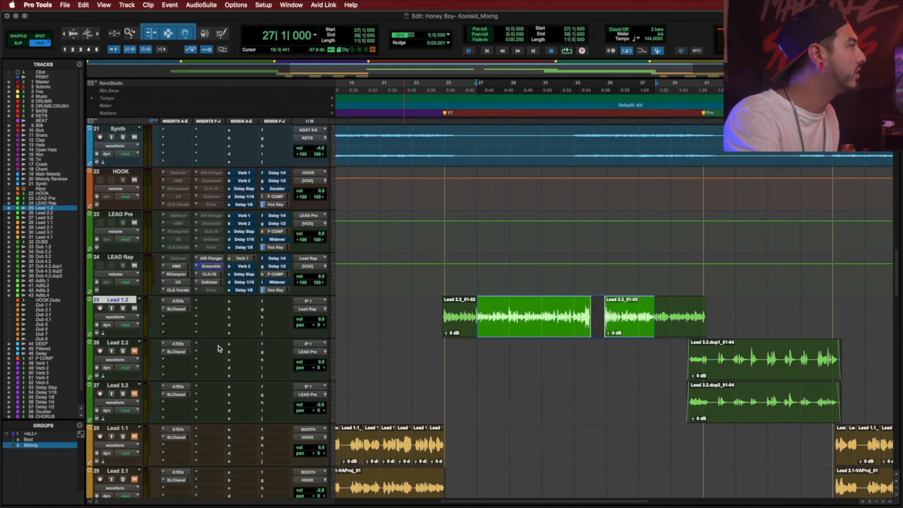
click(247, 259)
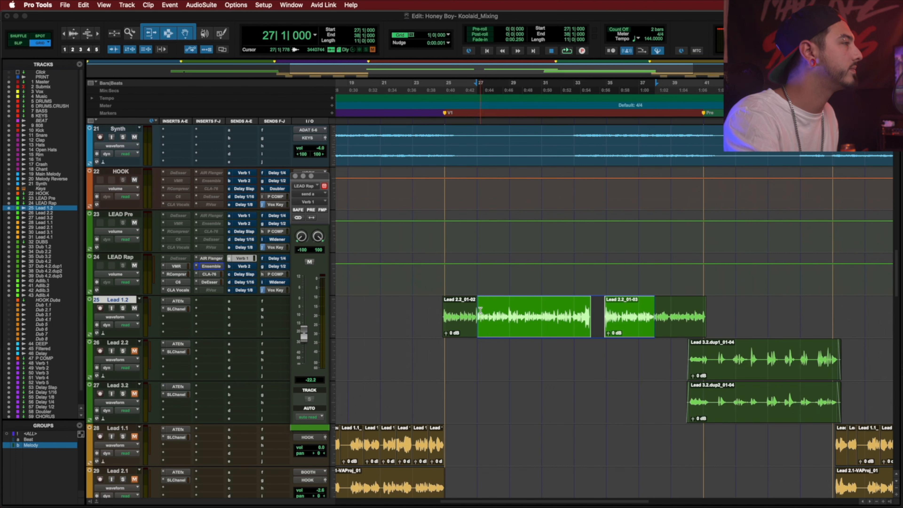
key(space)
mouse_move(304, 330)
mouse_down()
mouse_move(305, 305)
mouse_move(305, 330)
mouse_up()
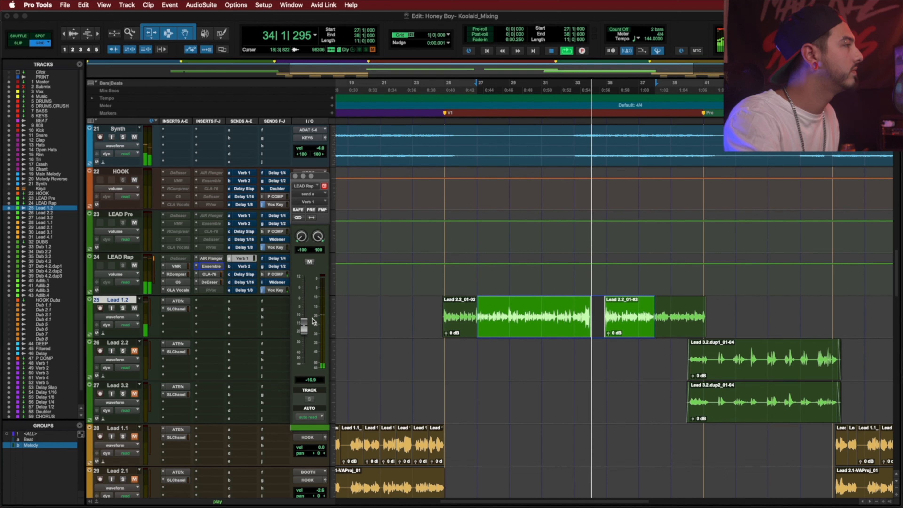
key(space)
click(296, 176)
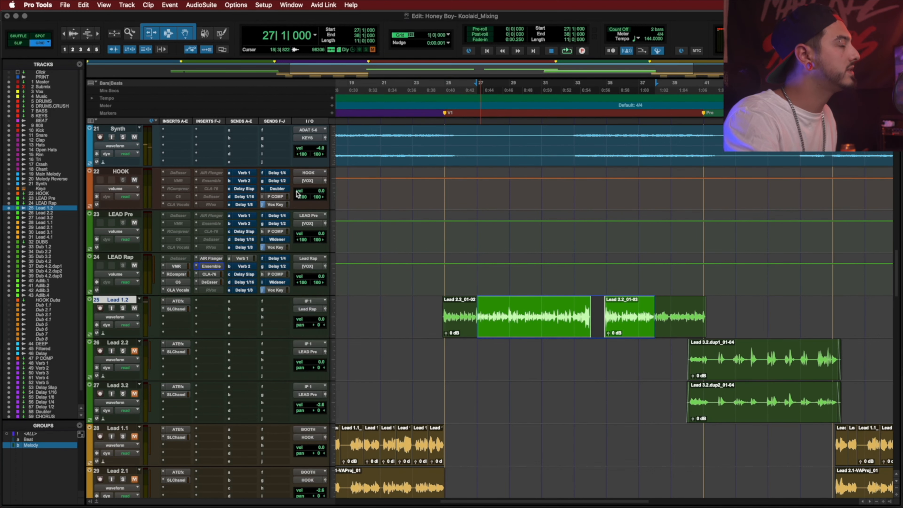
Step: Play from bar 27 and lower the Vox bus volume to -3.0 dB
scroll(295, 308, up, 10)
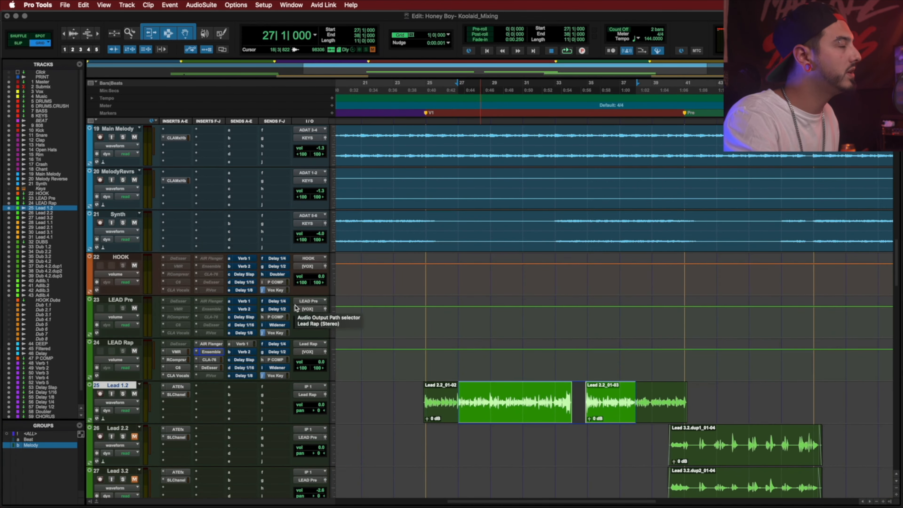
scroll(295, 308, up, 15)
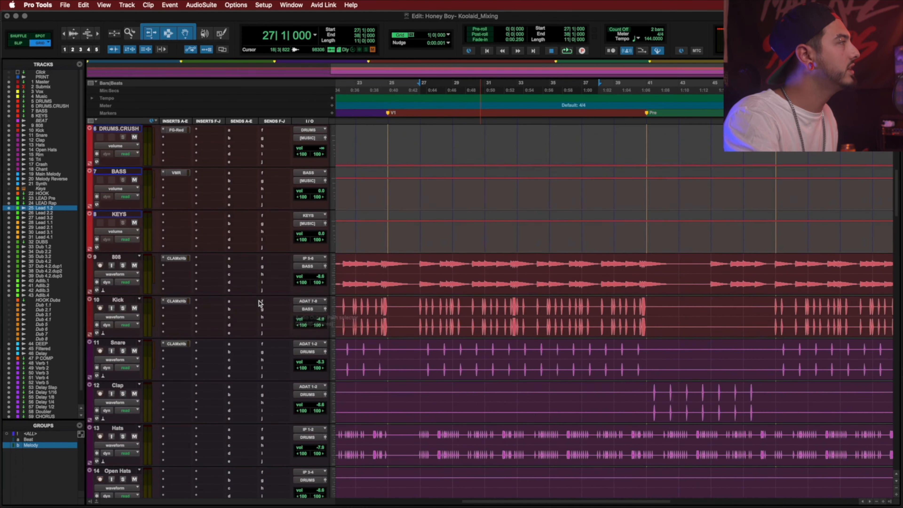
scroll(259, 303, up, 4)
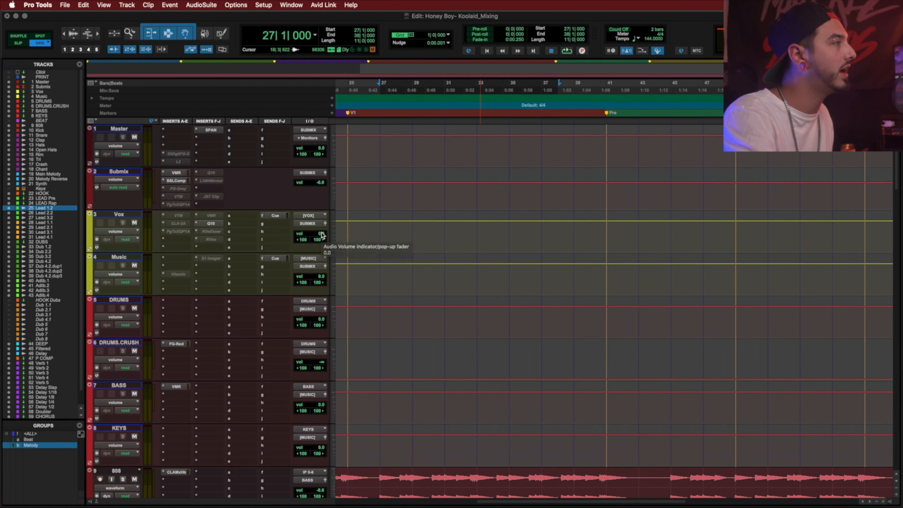
key(space)
drag(322, 234, 323, 236)
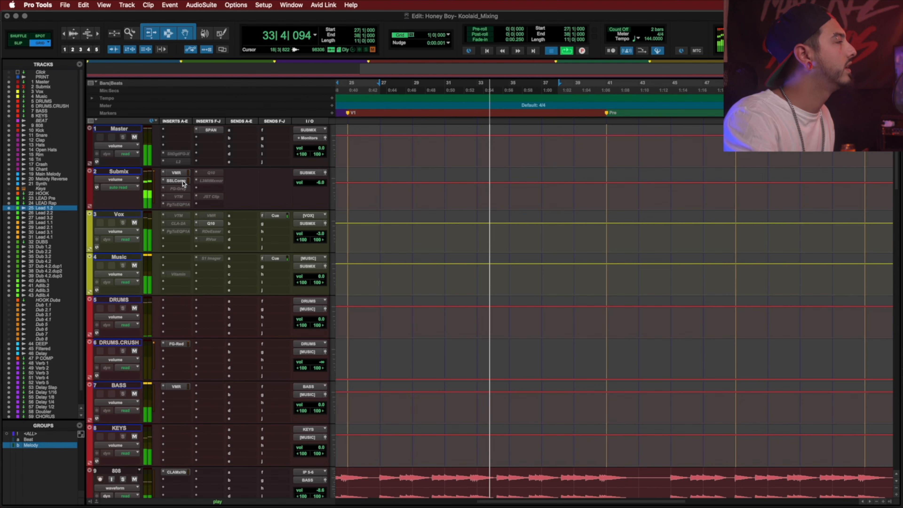
key(space)
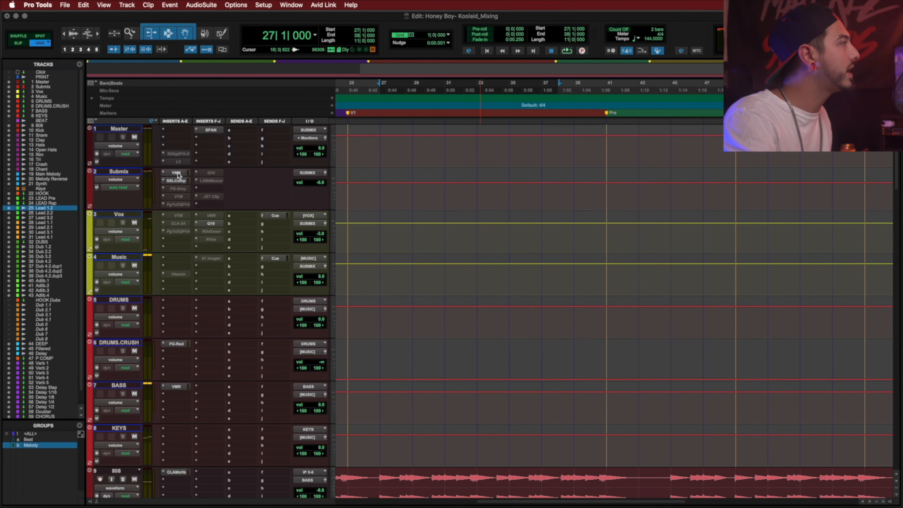
Step: Examine the VMR and SSLComp inserts on the Submix track, watching their meters during playback
click(185, 173)
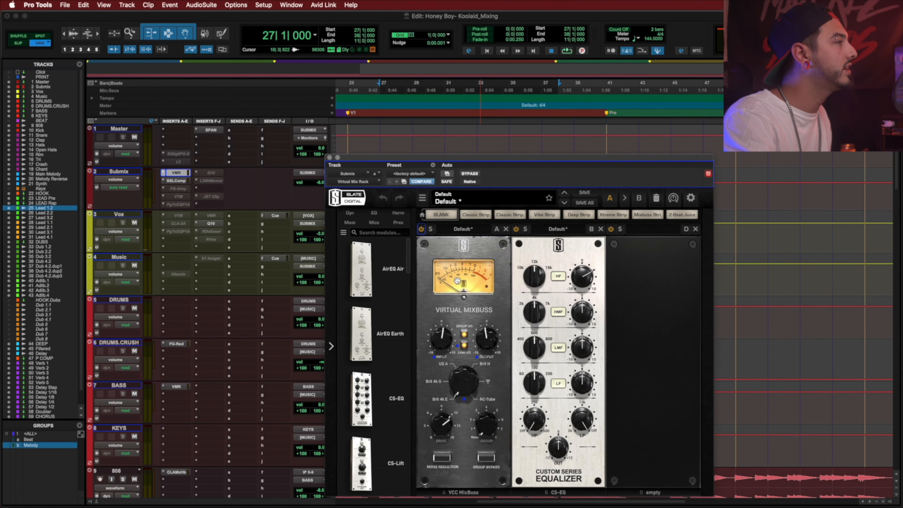
key(space)
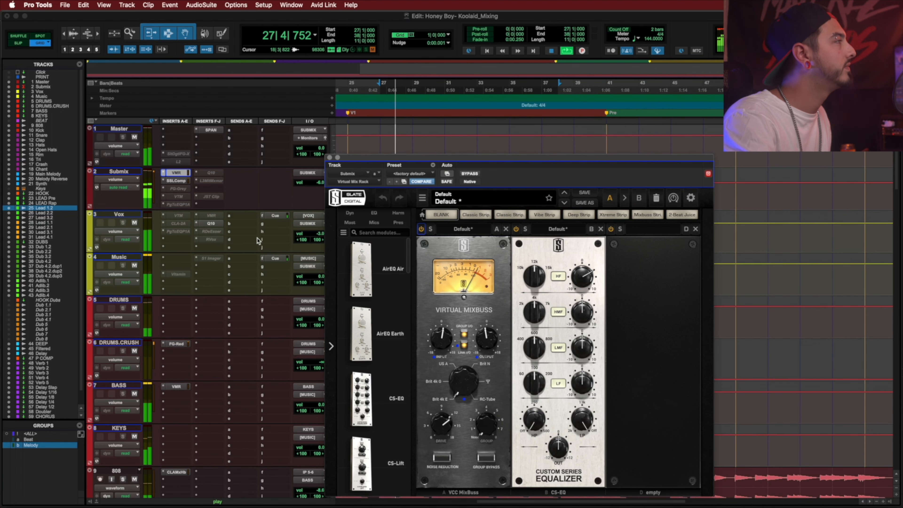
click(187, 181)
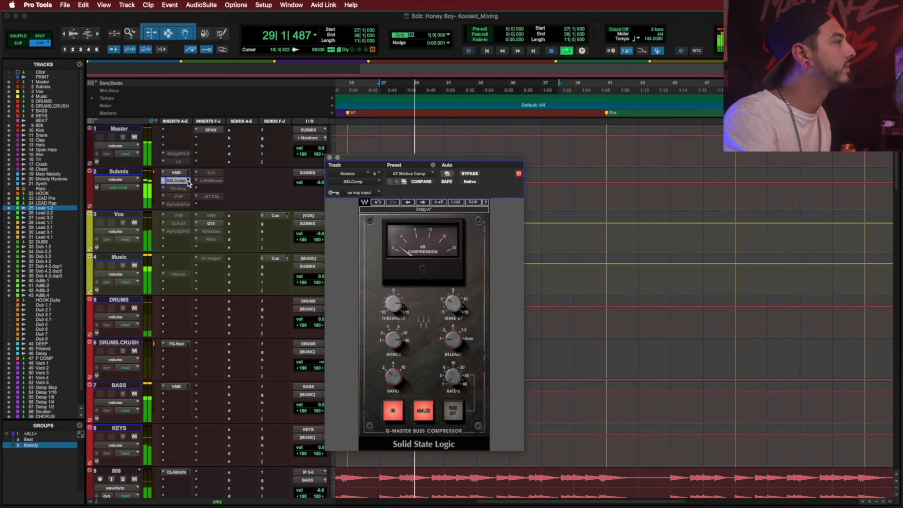
click(329, 157)
key(space)
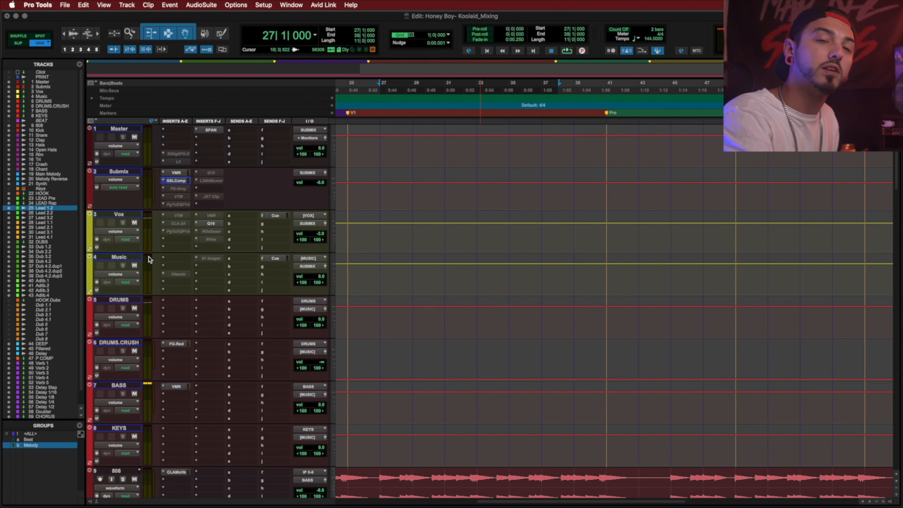
click(177, 173)
click(176, 180)
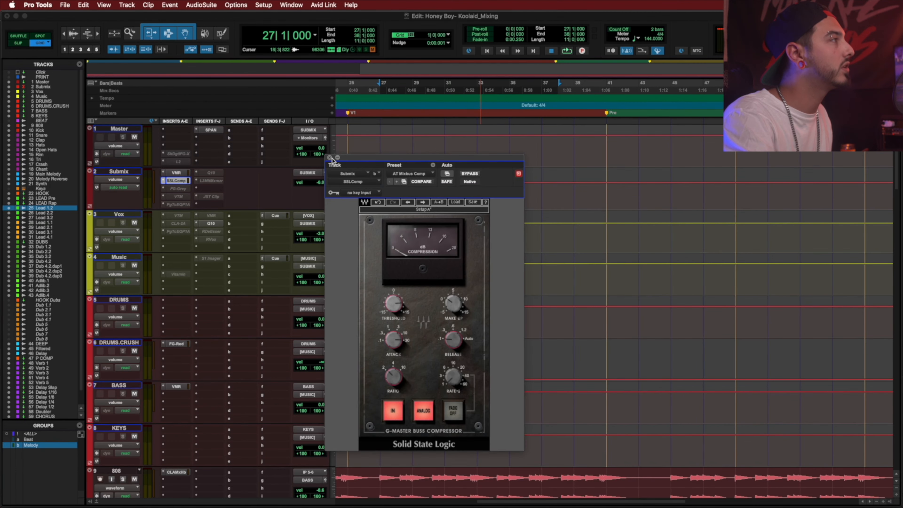
click(330, 158)
Step: Unmute the Delay 1/4 send on LEAD Rap, audition it at high level during playback, and bring it down to about -22.2 dB
scroll(428, 296, down, 15)
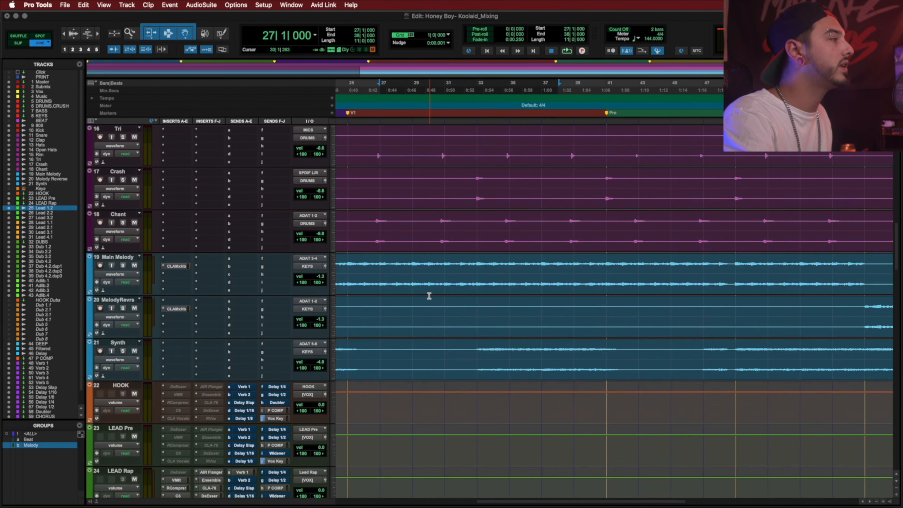
scroll(429, 296, down, 3)
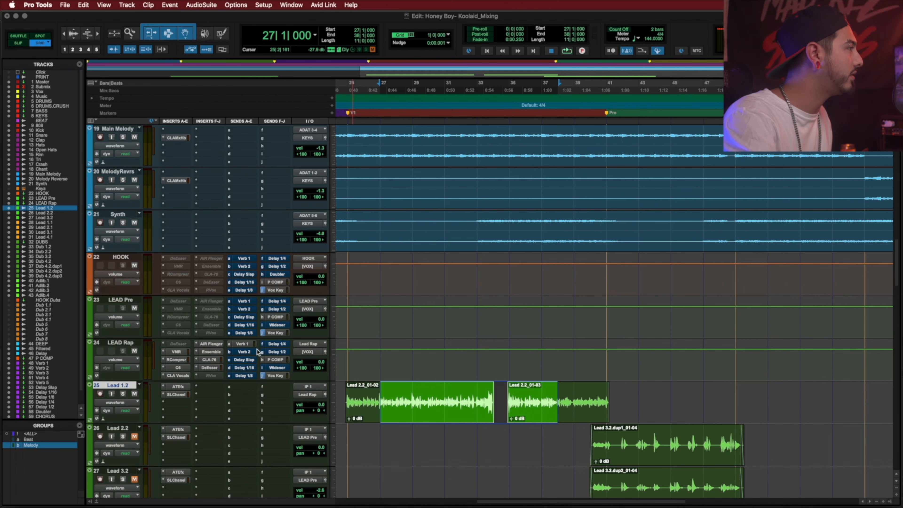
scroll(611, 382, down, 1)
scroll(582, 405, down, 1)
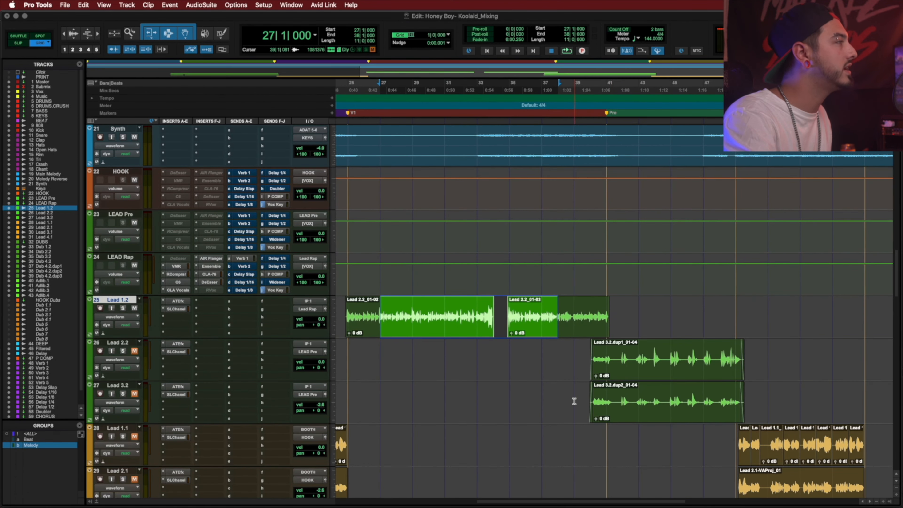
click(274, 260)
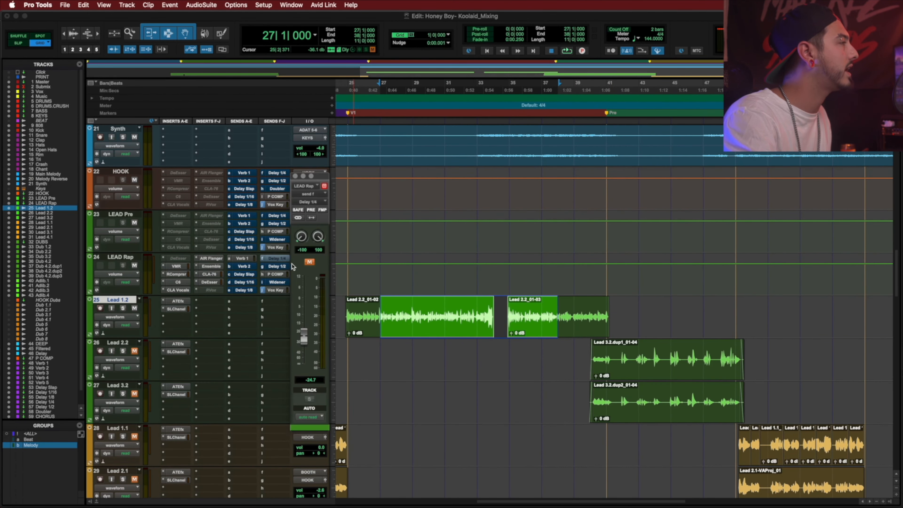
click(309, 262)
key(space)
drag(304, 335, 306, 294)
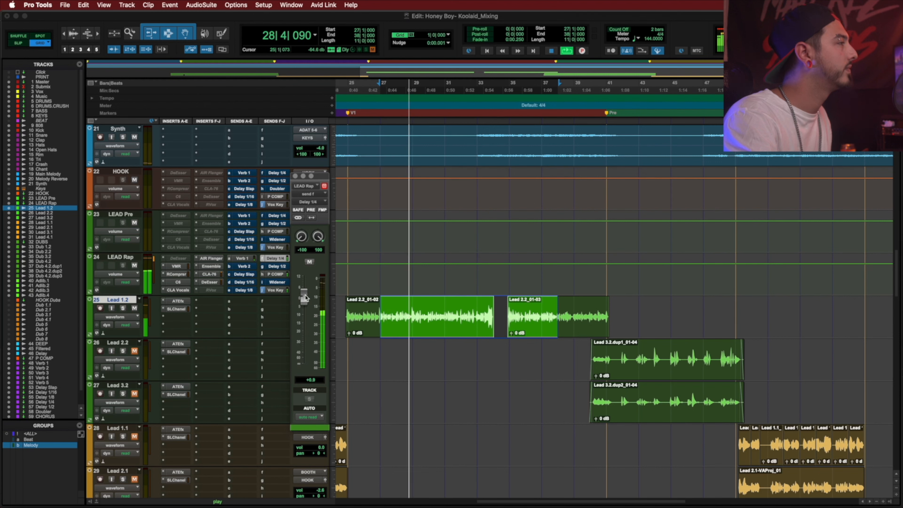
drag(305, 295, 306, 333)
key(space)
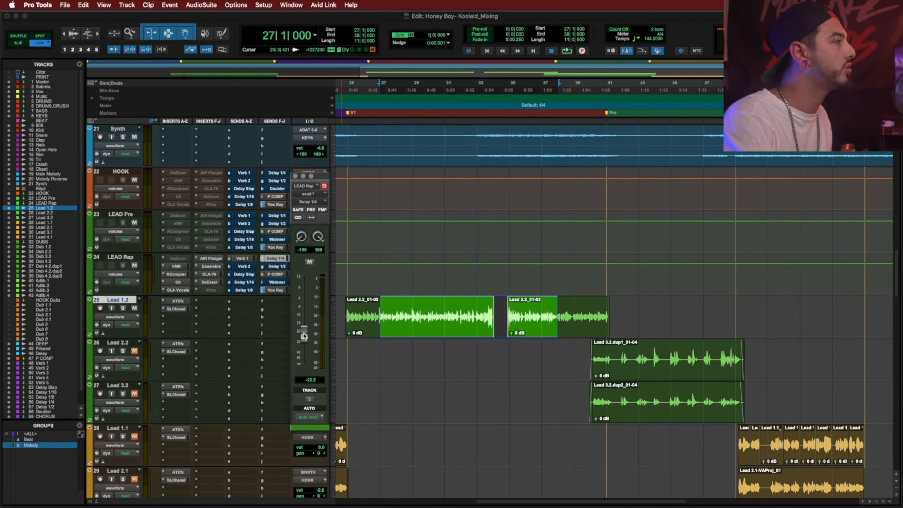
Step: Solo the Lead 1.2 track, play from bar 29, raise the LEAD Rap Delay 1/4 send to -19.8 dB, and close the send fader
click(414, 308)
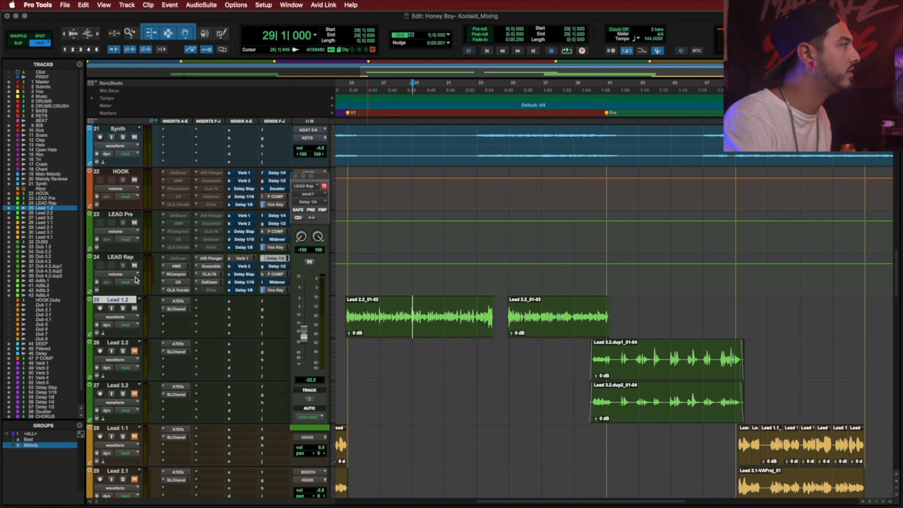
click(123, 308)
key(space)
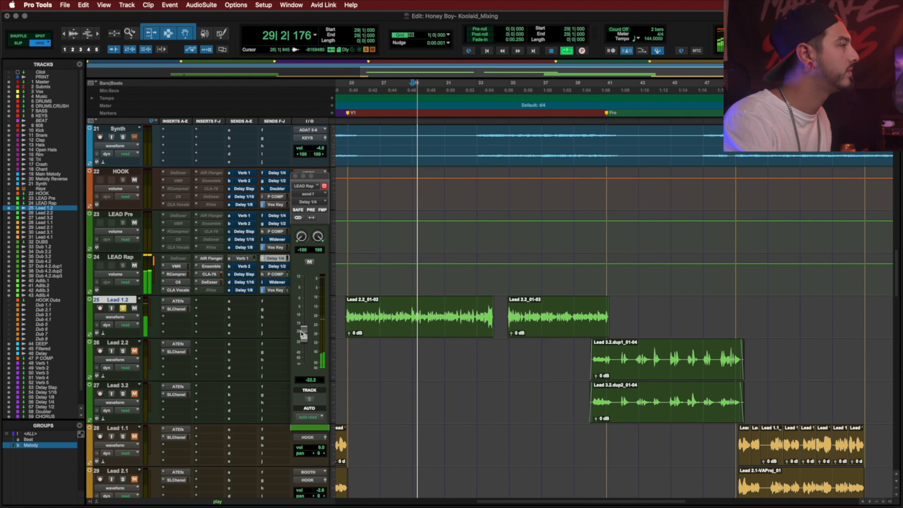
key(space)
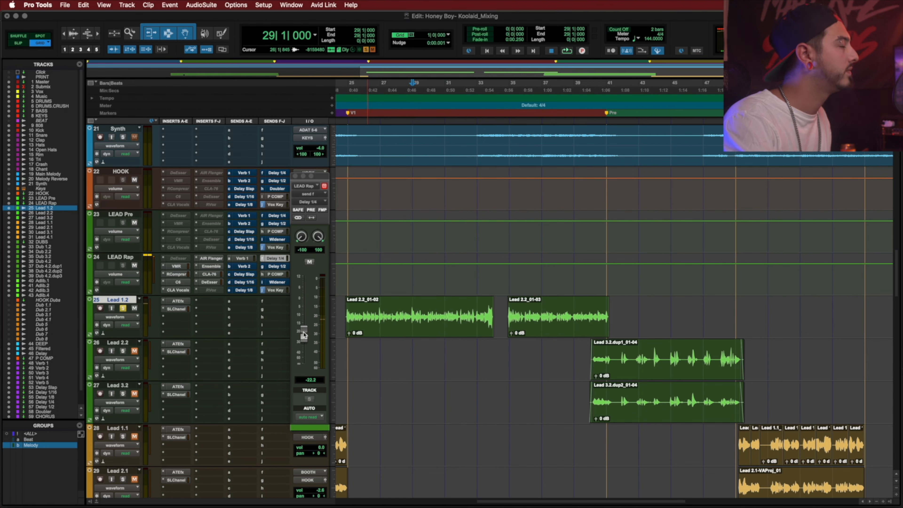
key(space)
mouse_move(304, 334)
mouse_down()
mouse_move(304, 310)
mouse_move(305, 332)
mouse_up()
key(space)
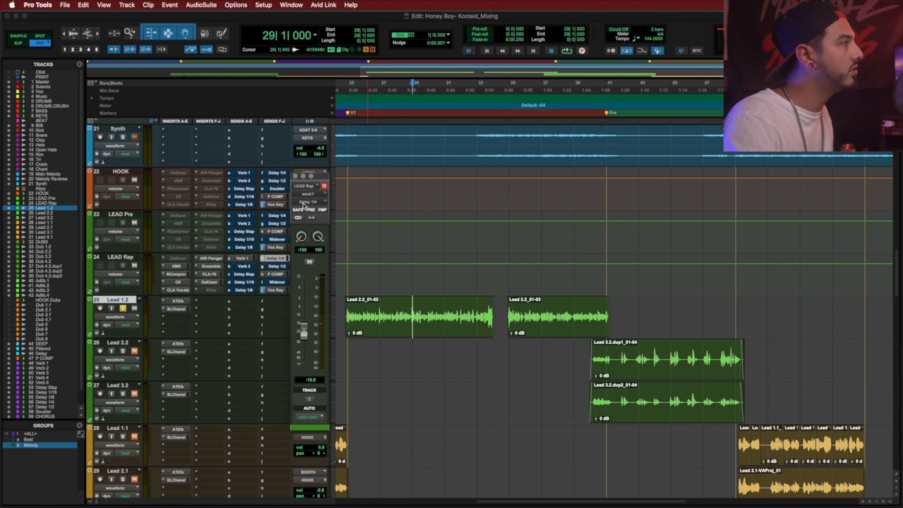
click(295, 176)
Step: Open the Delay 1/2 send on LEAD Rap and pull its level all the way down
click(482, 309)
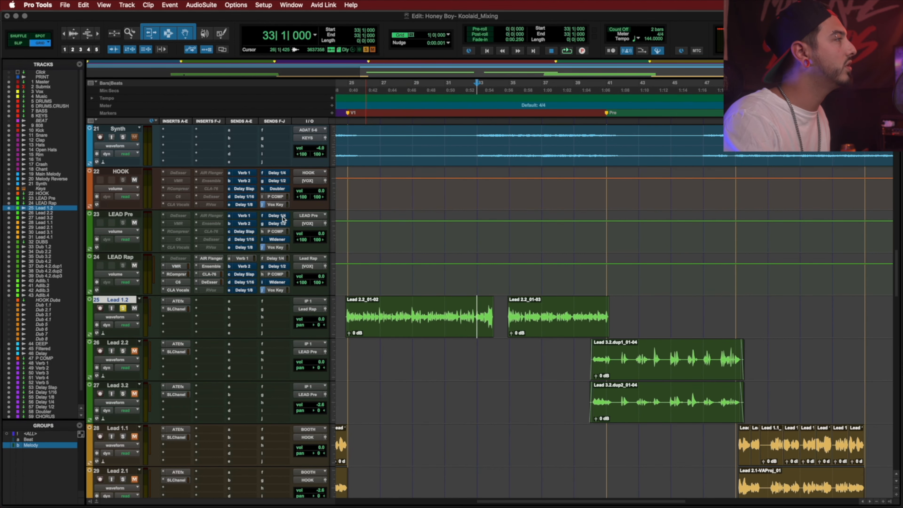
click(276, 267)
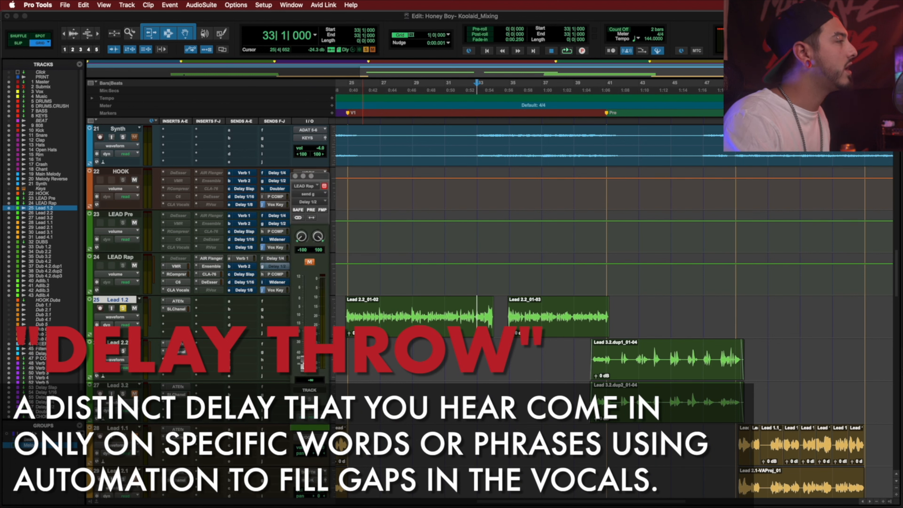
drag(304, 308, 304, 366)
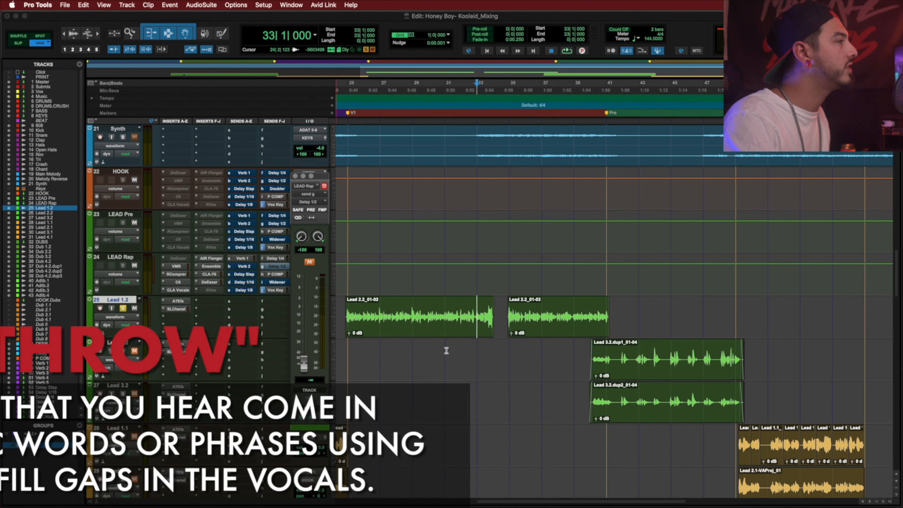
Step: Play the soloed vocal from bar 33 to hear the end of the phrase and the gap after it
click(494, 323)
key(t)
key(t)
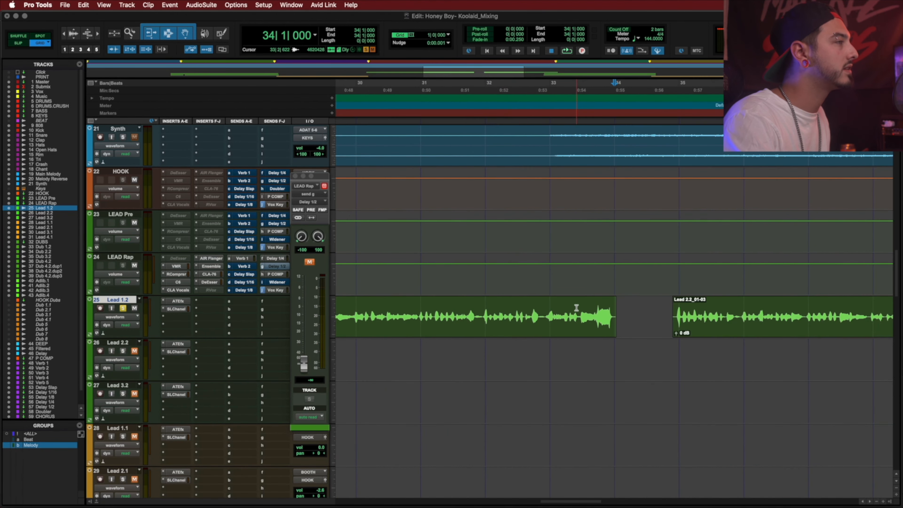
click(577, 308)
key(space)
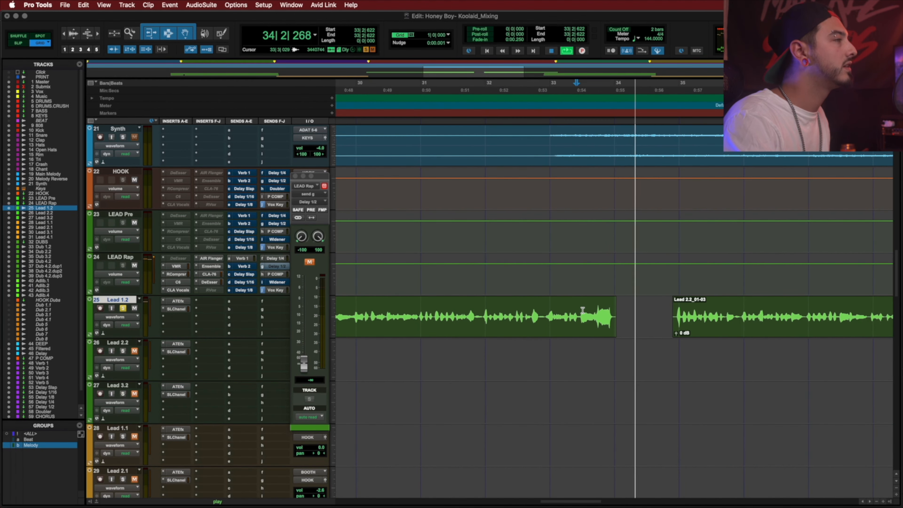
key(space)
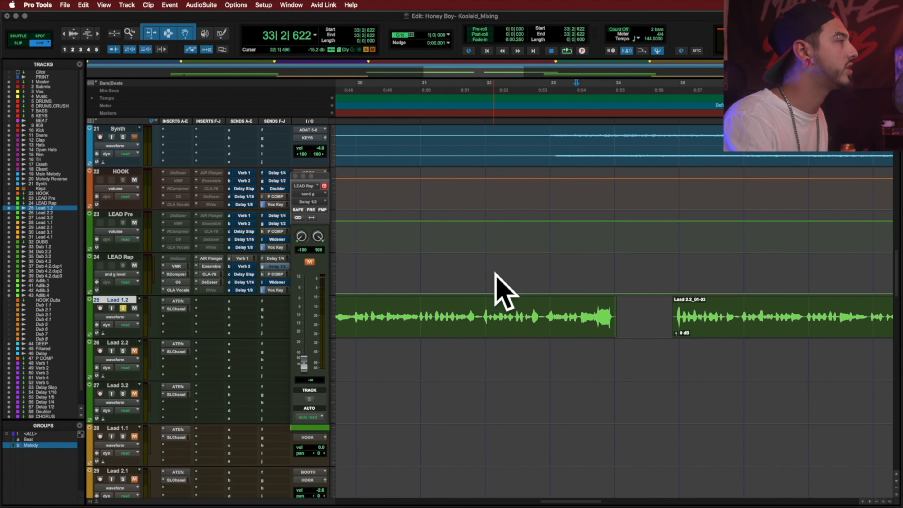
Step: Show the Delay 1/2 send level automation on the LEAD Rap track
click(135, 275)
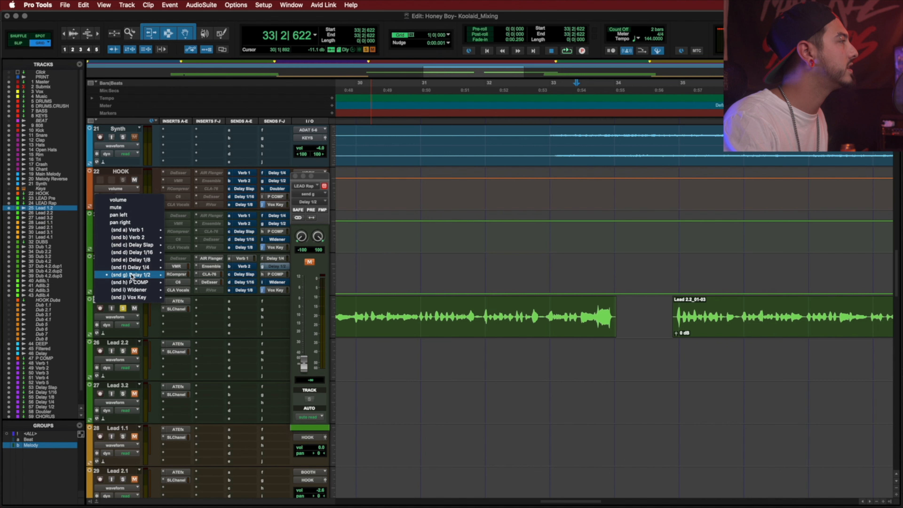
mouse_move(133, 276)
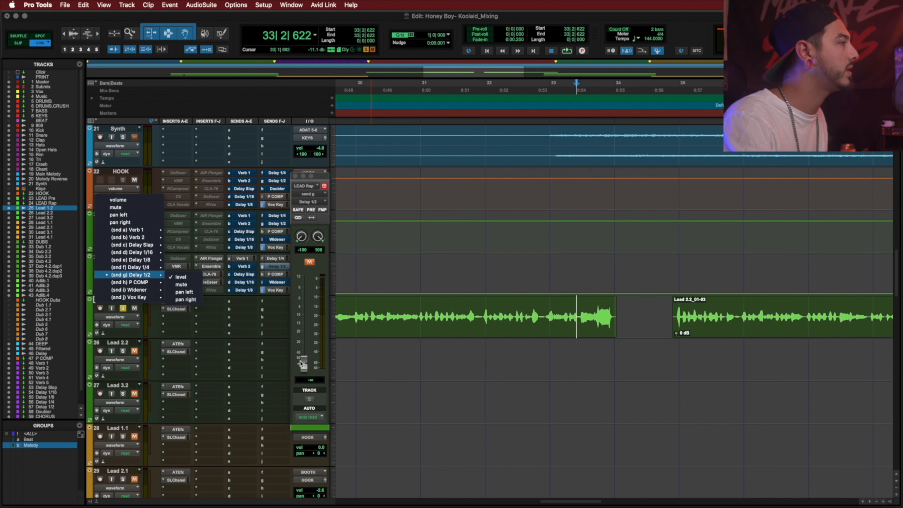
click(185, 278)
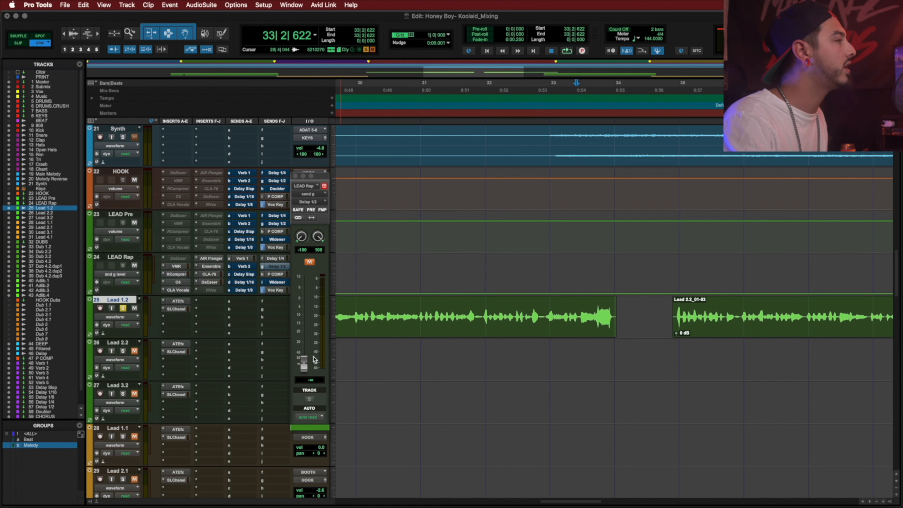
Step: Try raising the LEAD Rap Delay 1/2 send to -26.0 dB and pull it back down to silence
drag(305, 361, 305, 337)
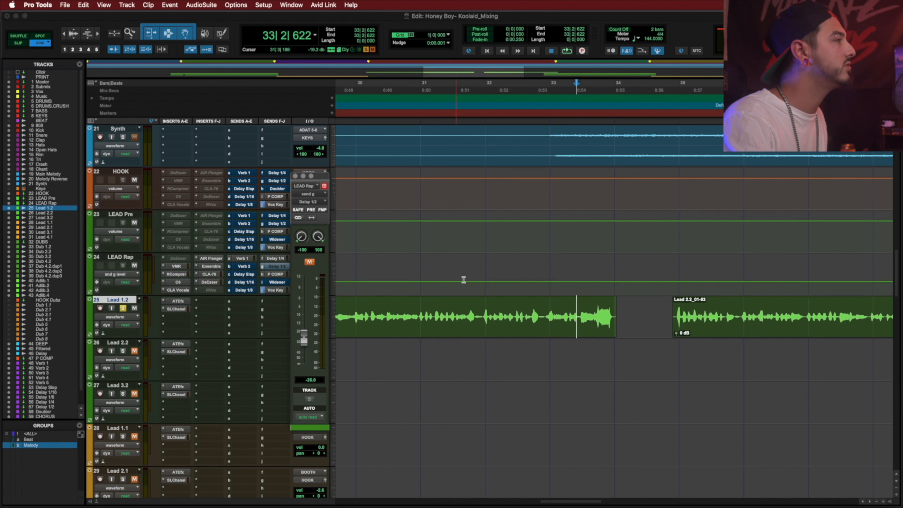
drag(463, 263, 341, 338)
click(444, 267)
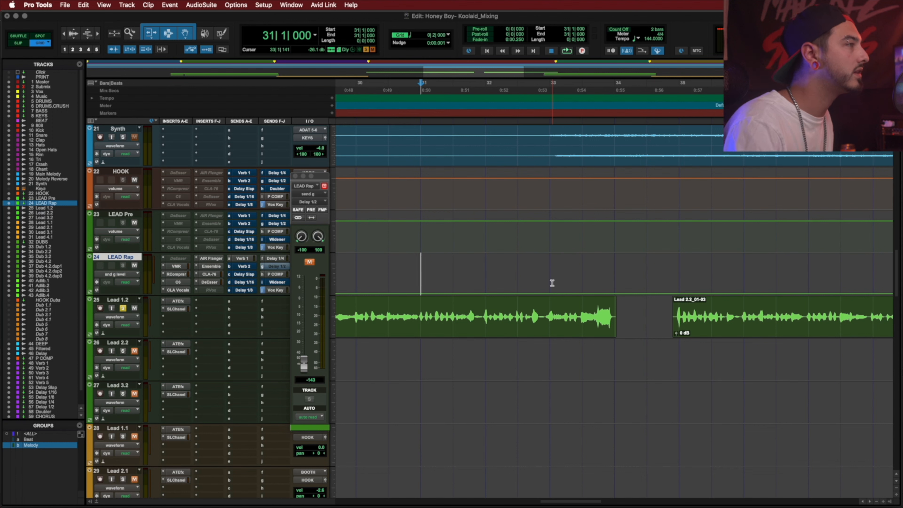
Step: Add breakpoints around the phrase ending before bar 34 in LEAD Rap's Delay 1/2 send automation and raise the level between them
click(580, 294)
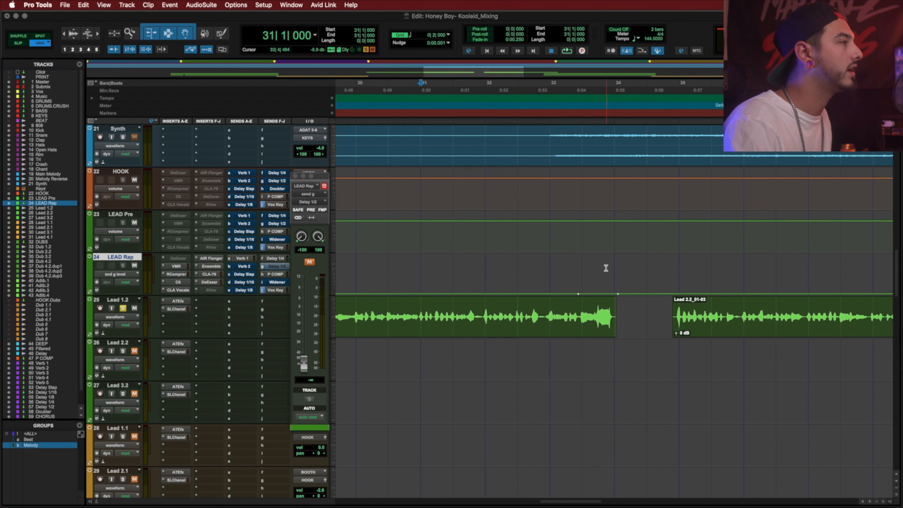
key(space)
mouse_move(602, 262)
mouse_down()
mouse_move(601, 194)
mouse_move(597, 260)
mouse_up()
key(space)
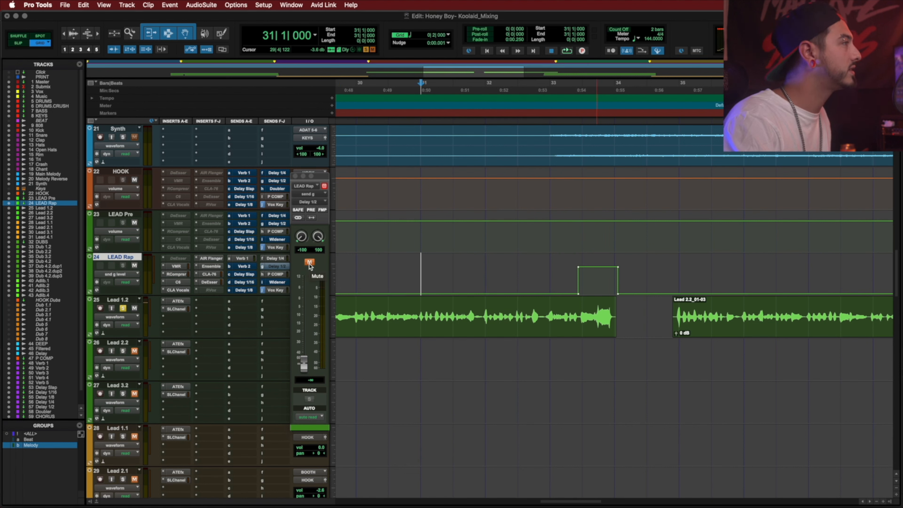
Step: Unmute the Delay 1/2 send on LEAD Rap and play from bar 33 to audition the delay throw
click(310, 263)
click(553, 278)
key(space)
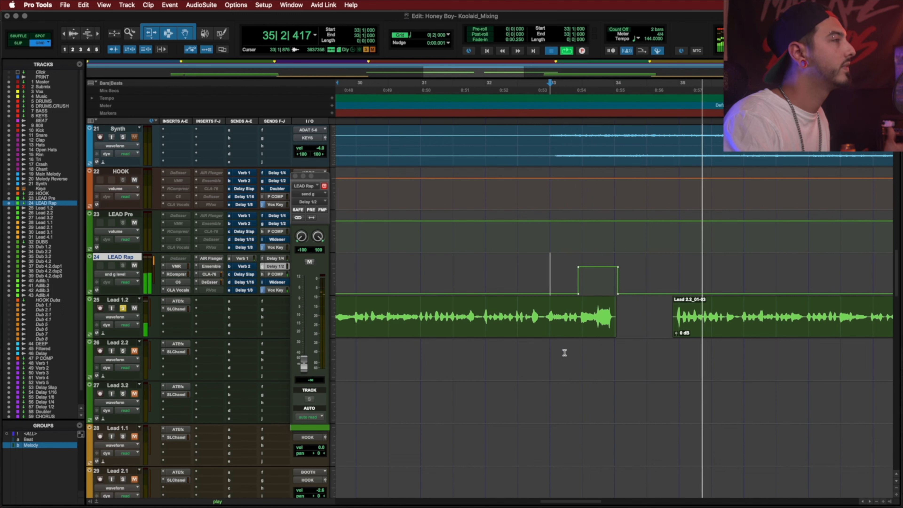
key(space)
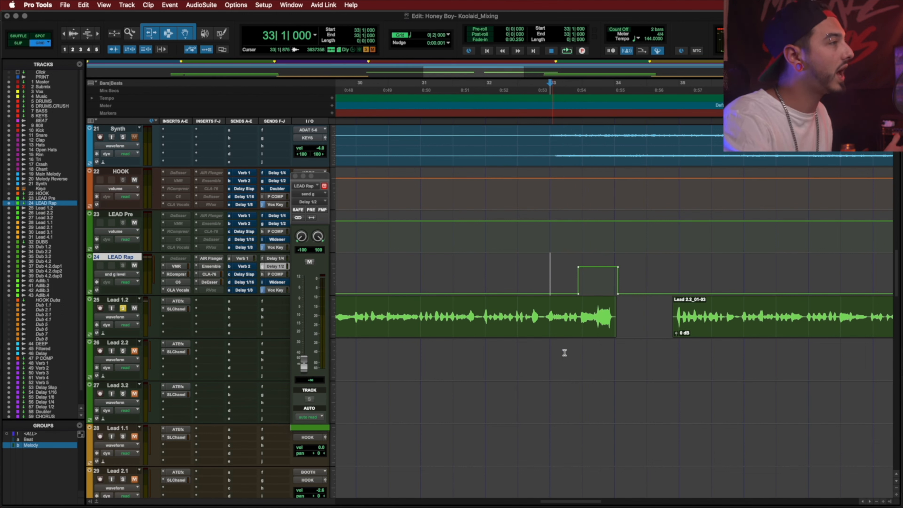
Step: Inspect H-Delay and REQ 6 on the Delay 1/4 track and H-Delay on the Delay 1/2 track
scroll(251, 338, down, 20)
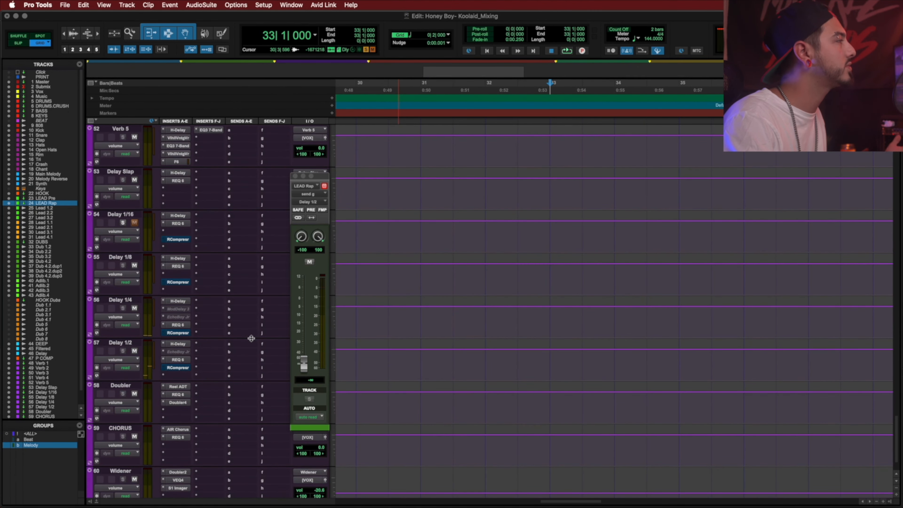
click(177, 301)
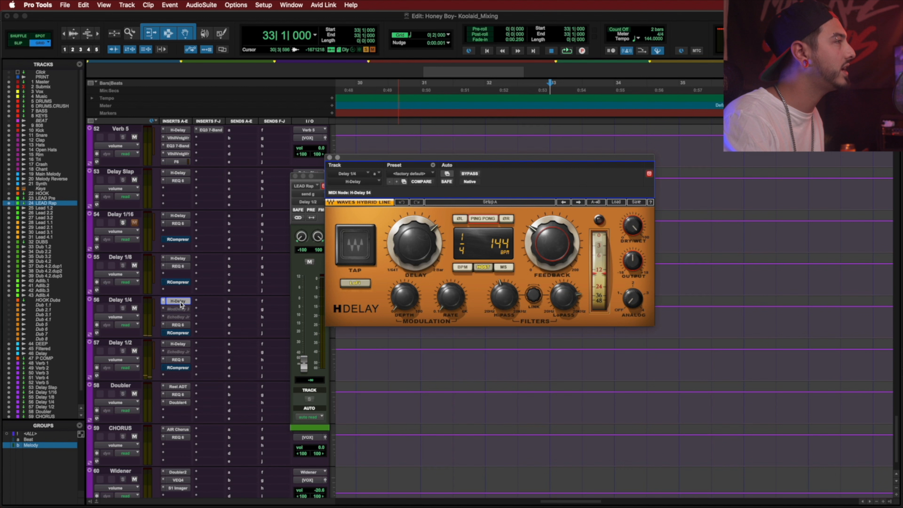
click(178, 324)
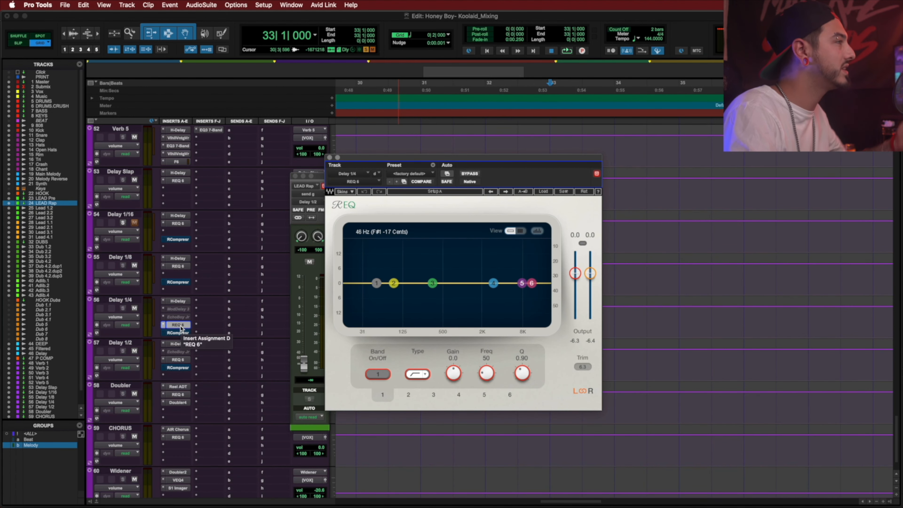
click(179, 325)
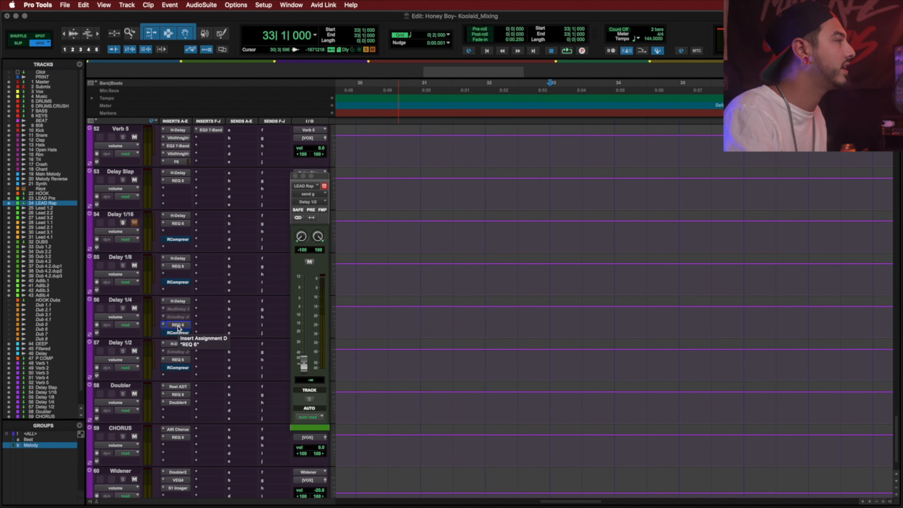
click(175, 344)
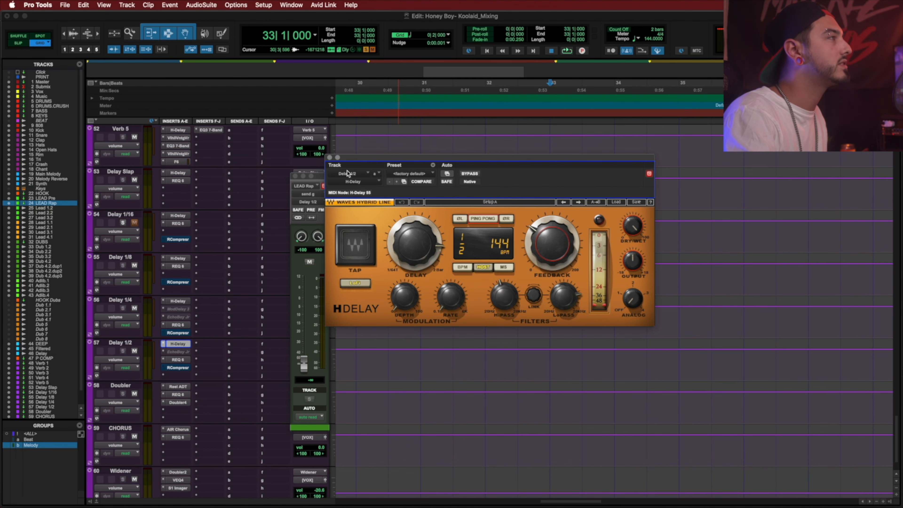
click(329, 158)
Step: Close the send fader, lower the Delay 1/2 throw on LEAD Rap to about -9.9 dB, and play it from bar 33
scroll(265, 354, up, 10)
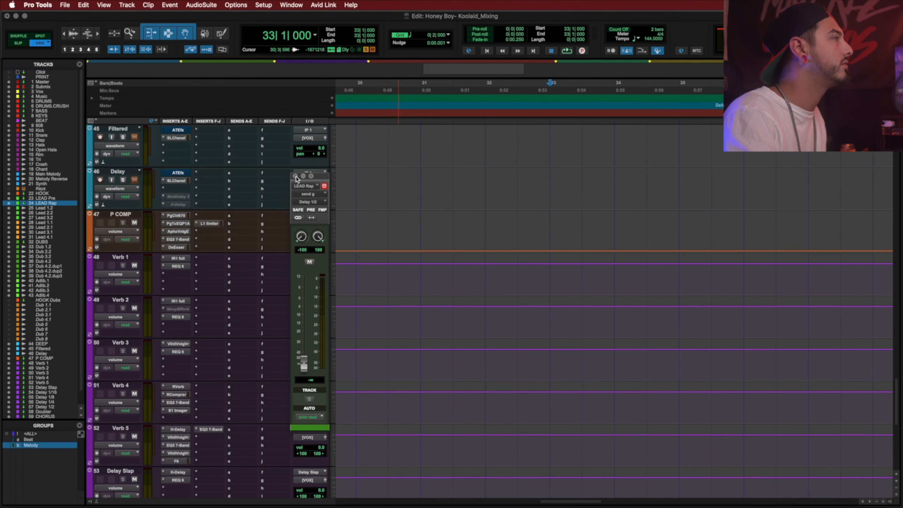
scroll(366, 353, up, 20)
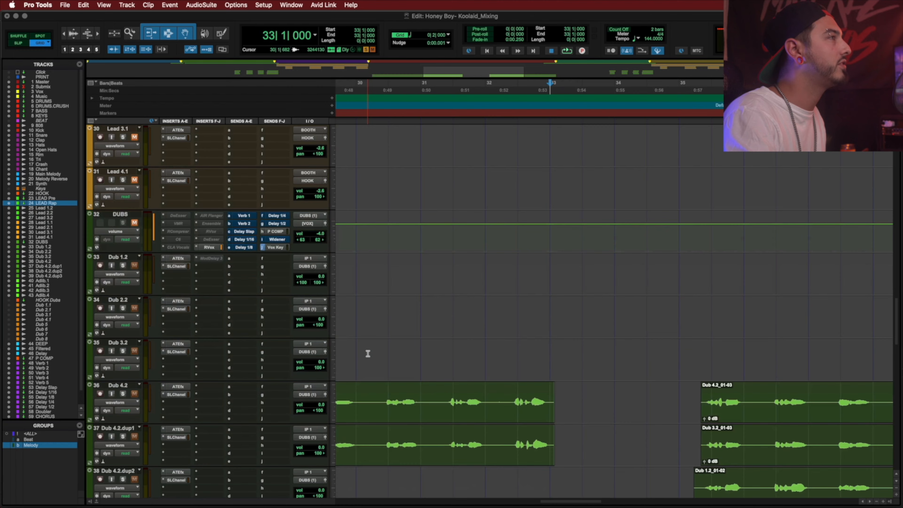
scroll(368, 353, up, 3)
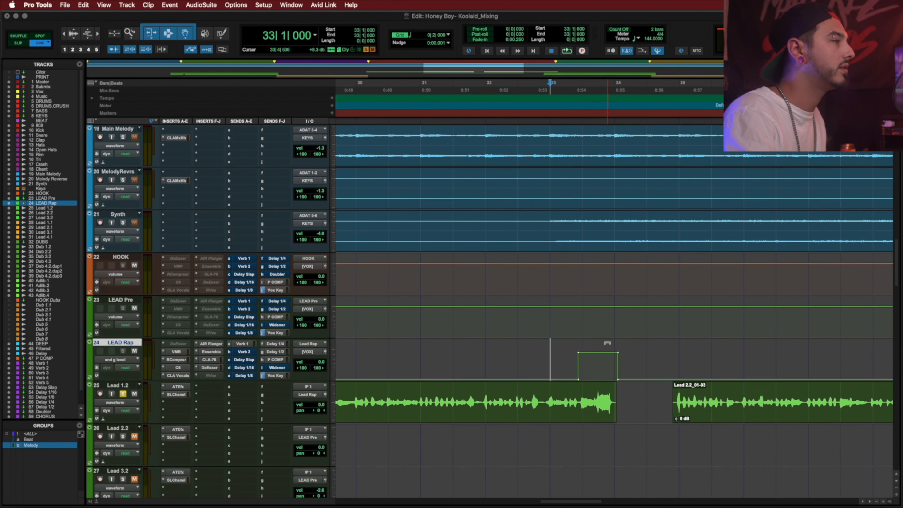
drag(599, 349, 600, 356)
key(space)
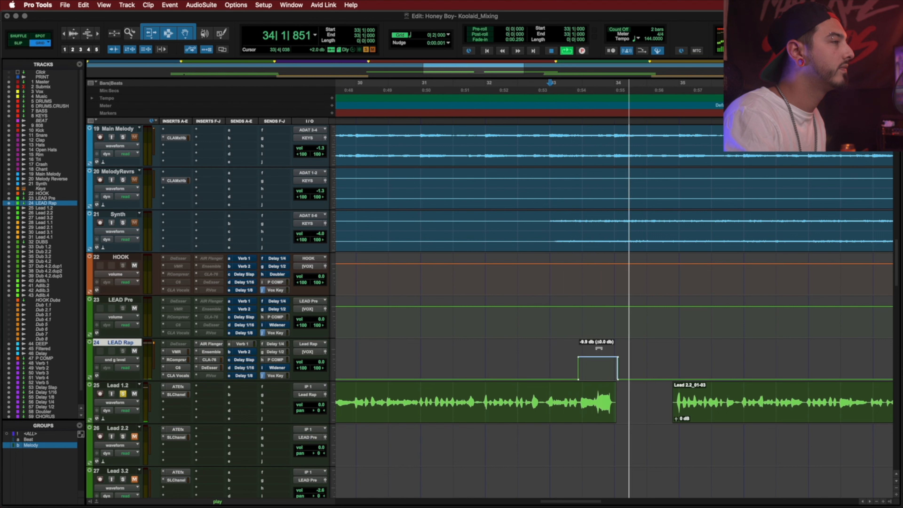
key(space)
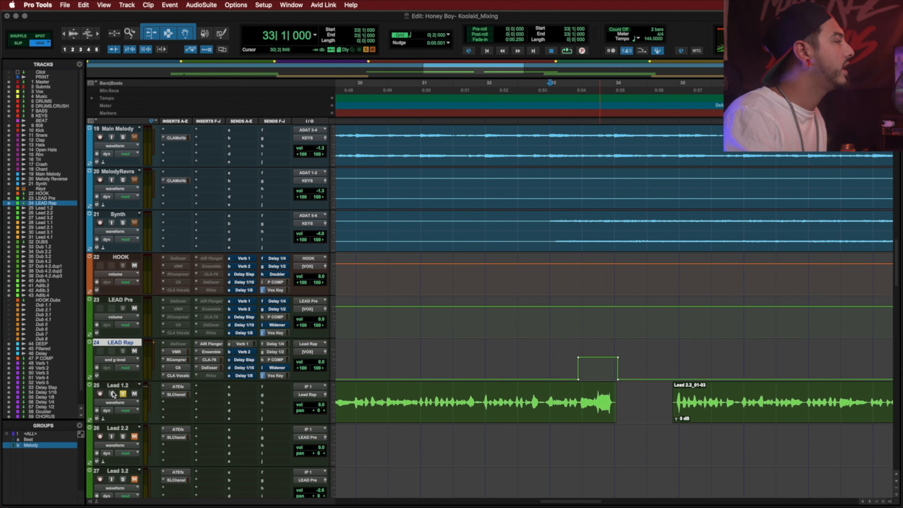
Step: Unsolo Lead 1.2 and play from bar 33 to hear the delay throw with the full beat
click(122, 394)
key(space)
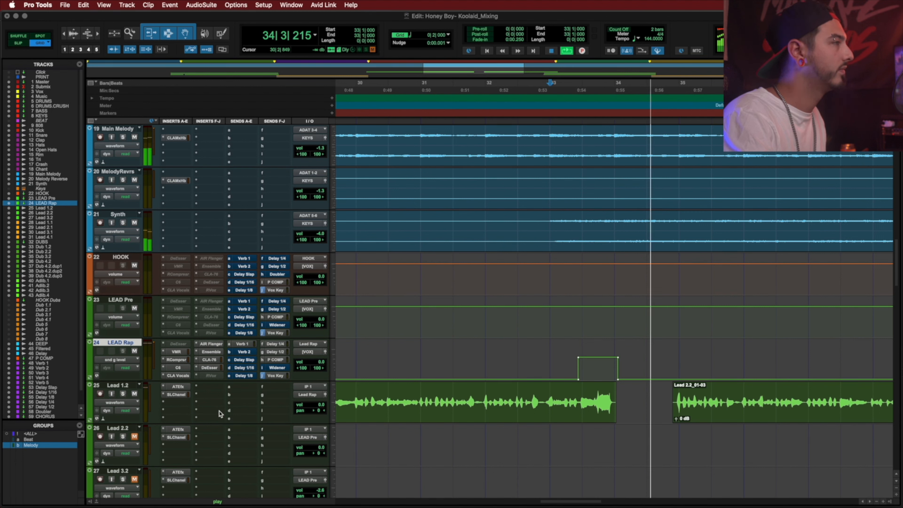
key(space)
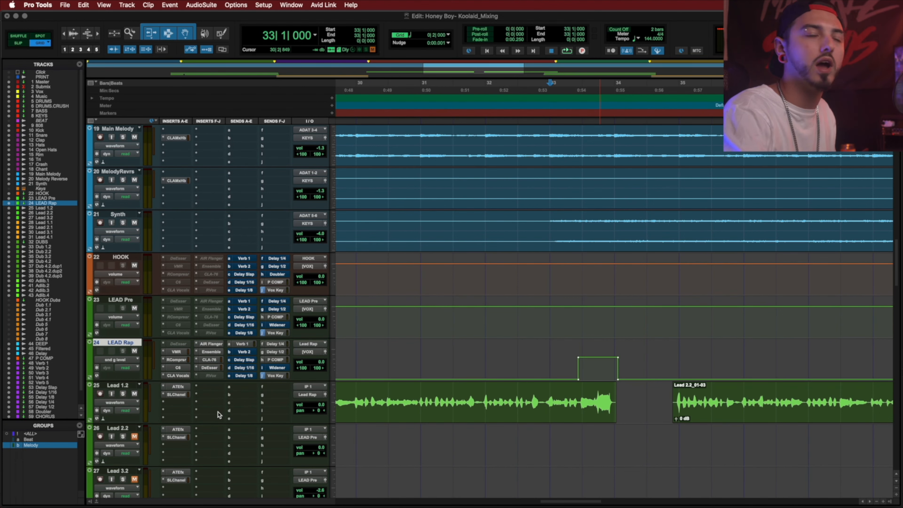
Step: Play from bar 33 while watching the meters on the Delay 1/4 and Delay 1/2 return tracks
scroll(342, 417, down, 15)
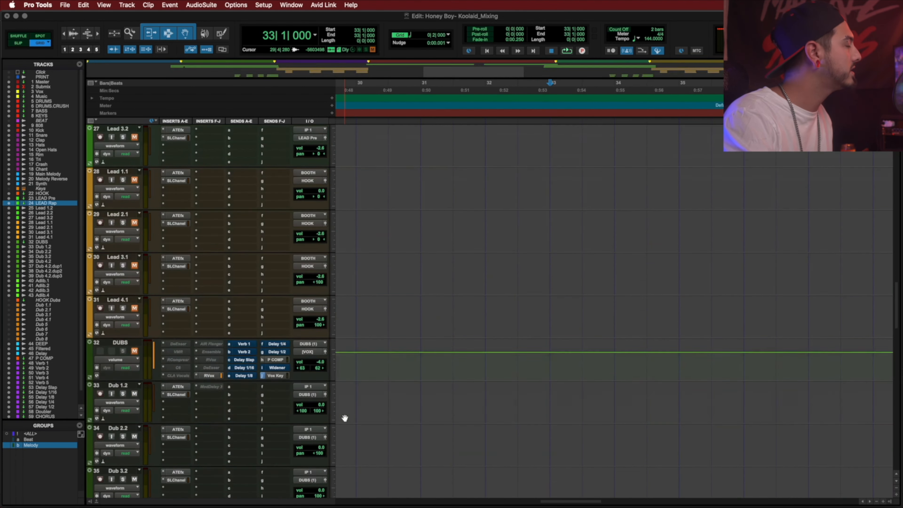
scroll(344, 418, down, 12)
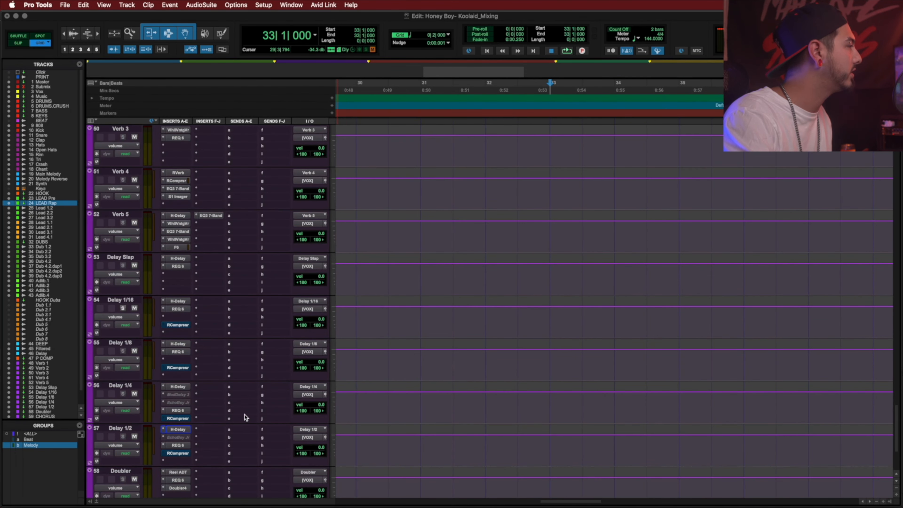
scroll(243, 416, down, 3)
key(space)
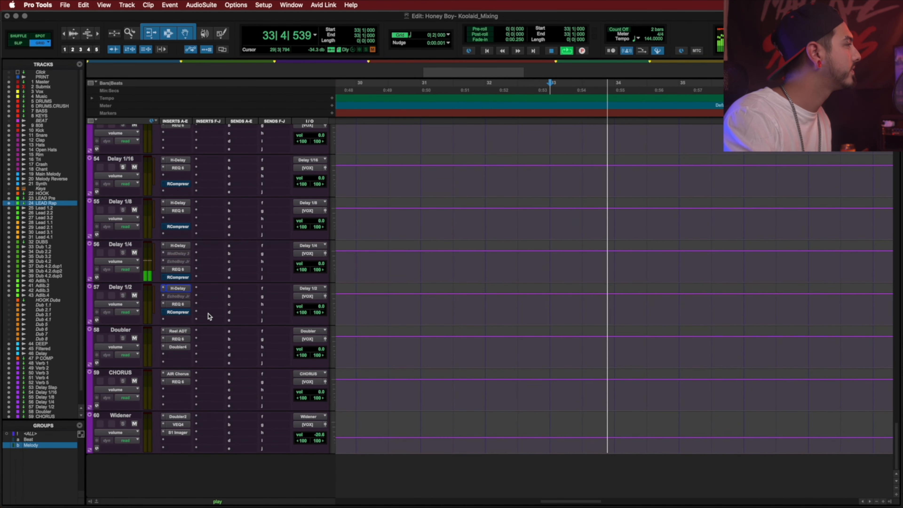
key(space)
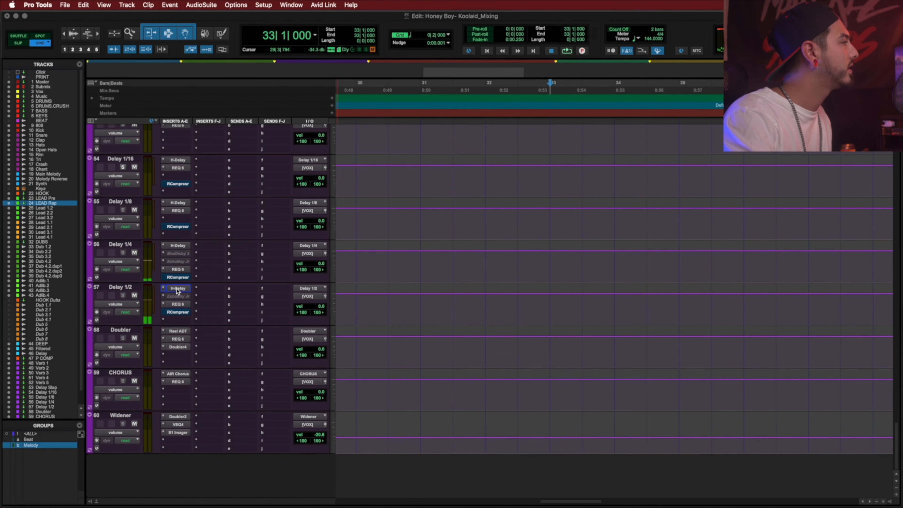
Step: Make H-Delay inactive on the Delay 1/2 track, activate EchoBoy Jr. in its place, and open the EchoBoy Jr. settings
click(178, 289)
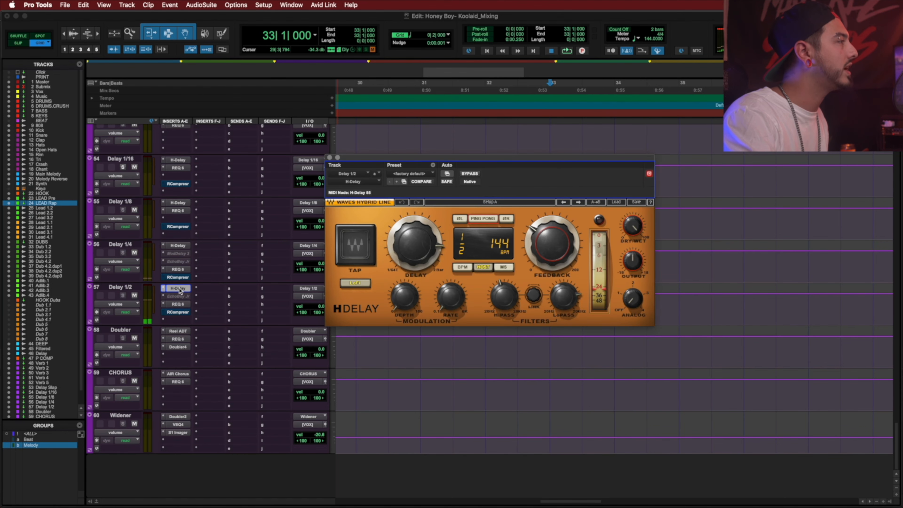
ctrl+super+click(178, 289)
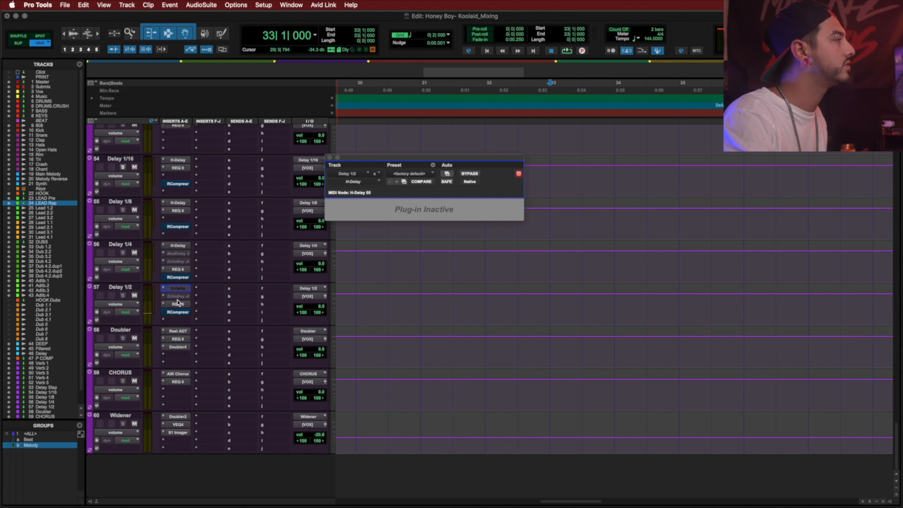
ctrl+super+click(179, 296)
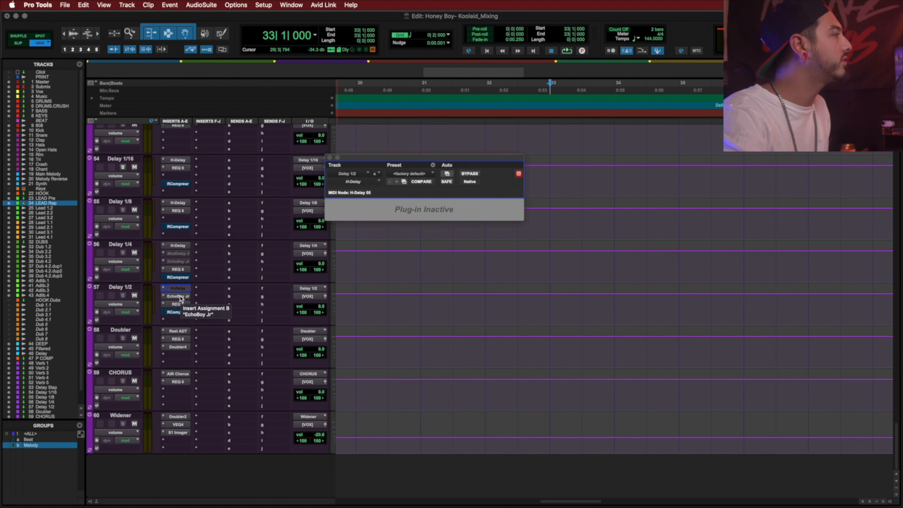
click(178, 296)
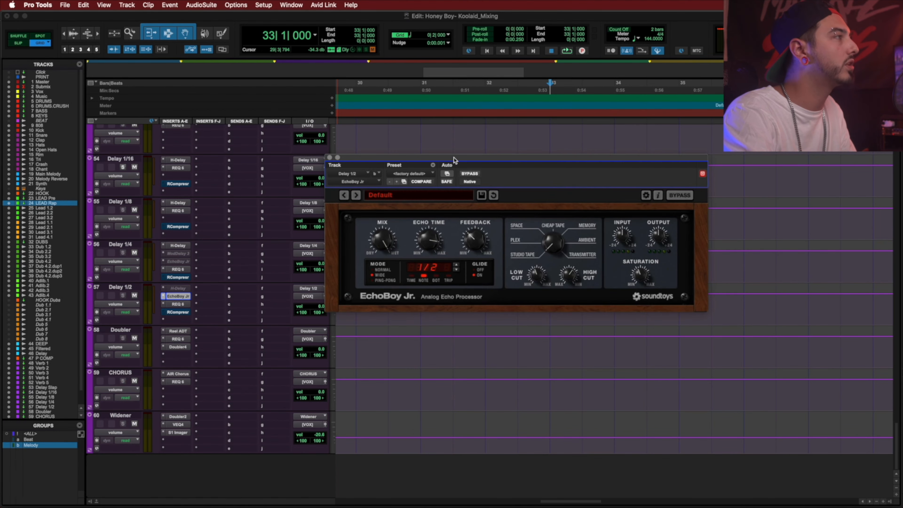
drag(454, 157, 440, 203)
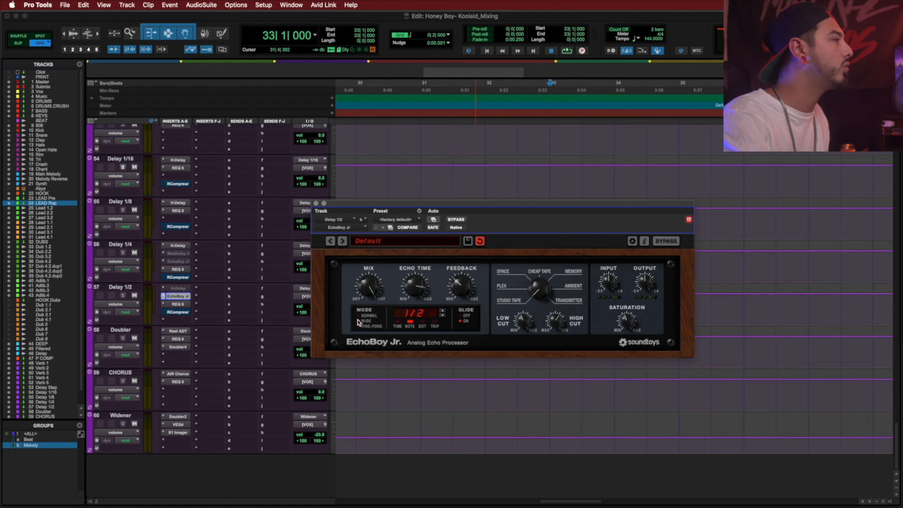
Step: Audition the EchoBoy Jr. throw from bar 33 and close the plug-in window
key(space)
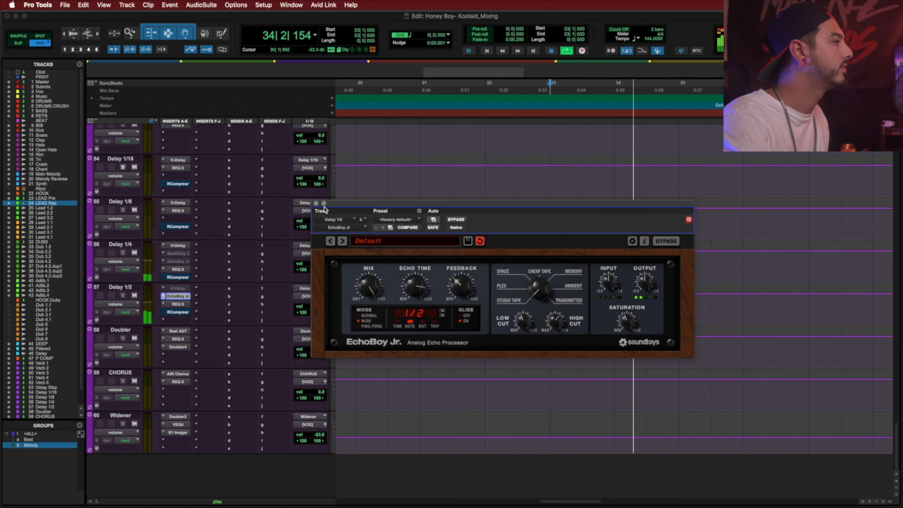
key(space)
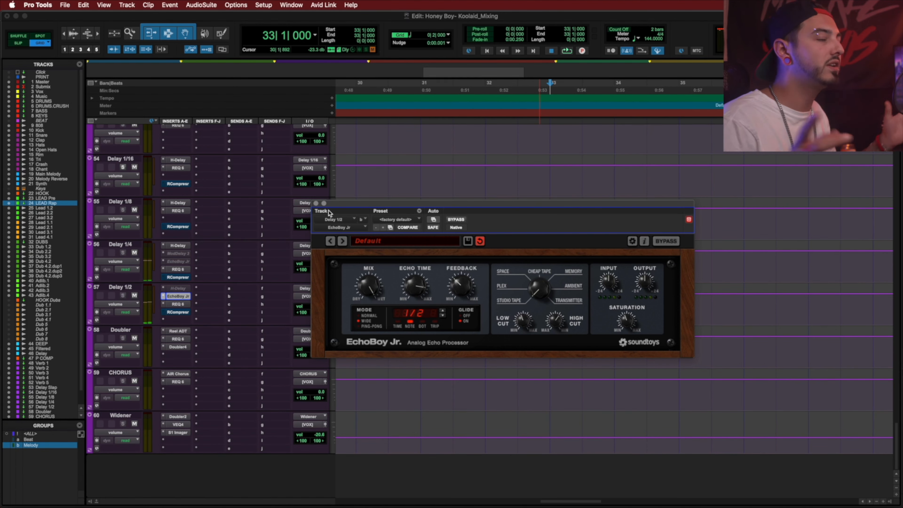
click(316, 204)
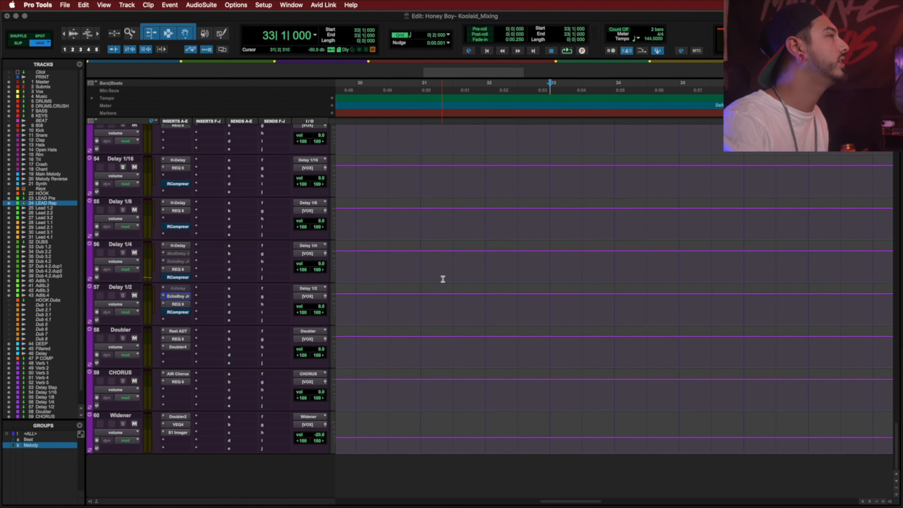
Step: Nudge up the Delay 1/2 send automation block on LEAD Rap just before bar 34 and audition it from bar 33
scroll(443, 278, up, 15)
scroll(448, 283, up, 3)
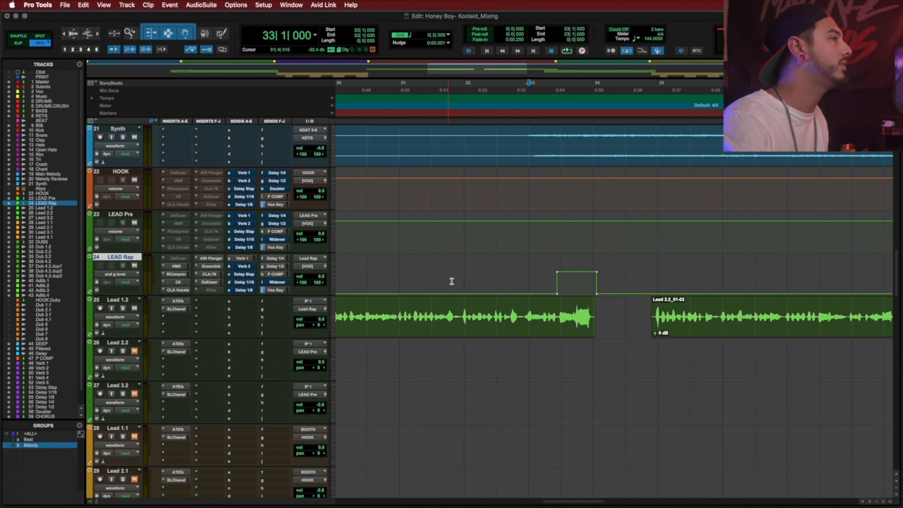
scroll(574, 286, up, 1)
drag(576, 305, 577, 302)
key(space)
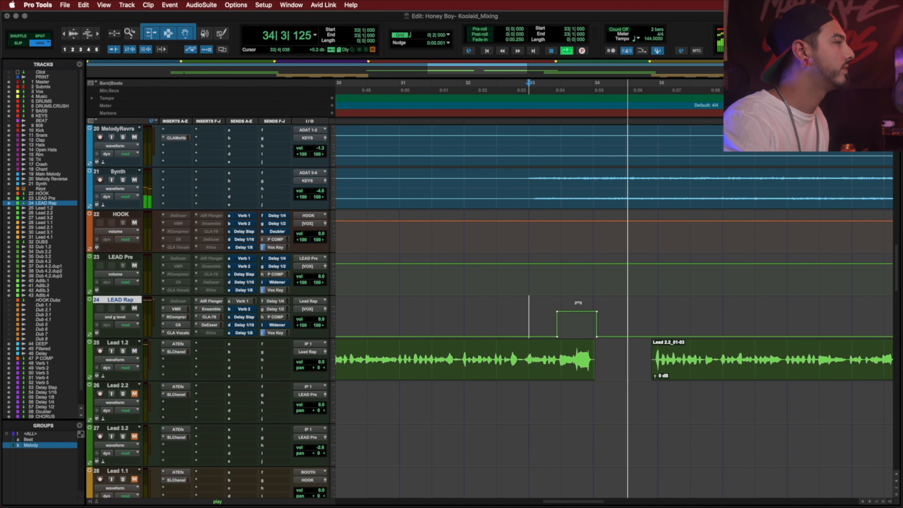
key(space)
Step: Select the Verb 5 track and review its insert chain: H-Delay, ValhallaVintageVerb, EQ3 7-Band, the second Valhalla reverb, F6 and the final EQ3 7-Band
scroll(541, 348, down, 20)
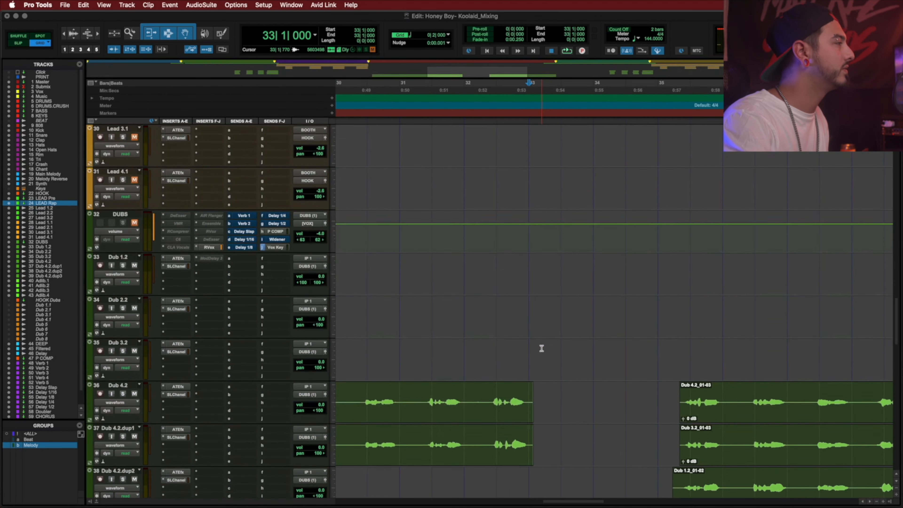
scroll(541, 349, down, 6)
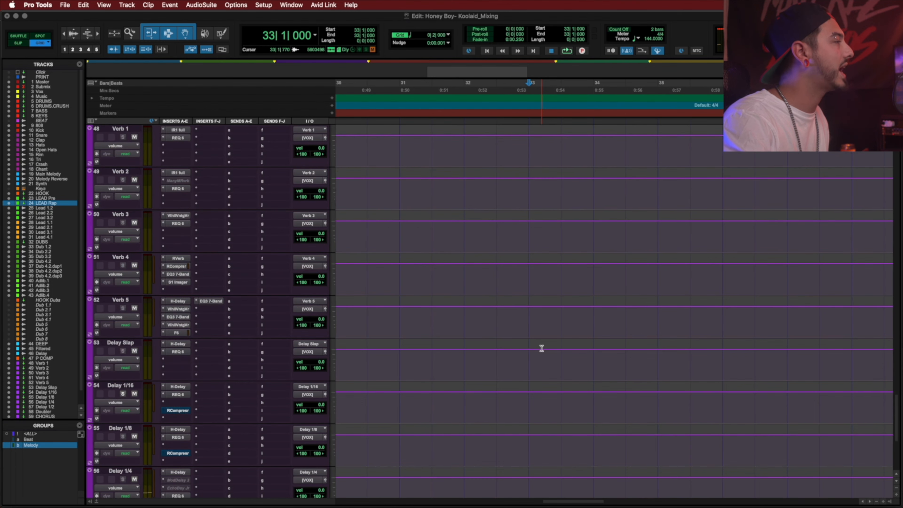
scroll(270, 310, down, 3)
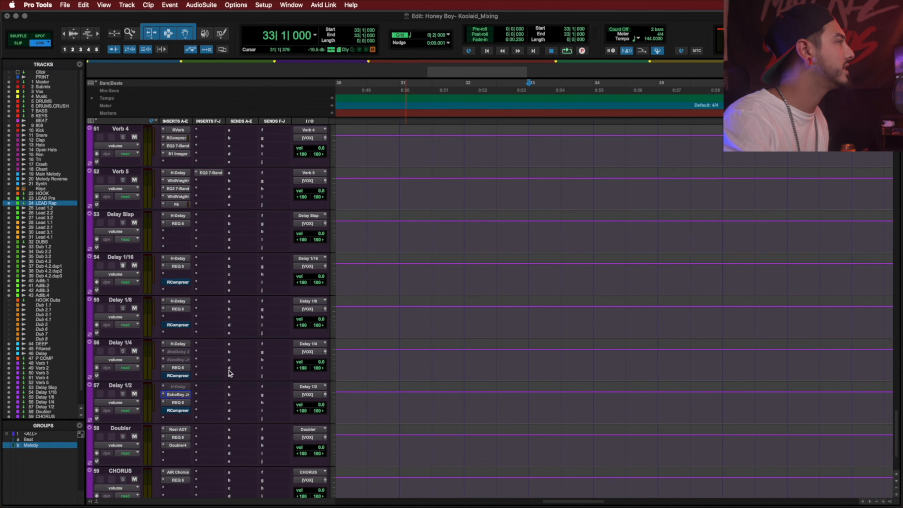
scroll(232, 379, up, 4)
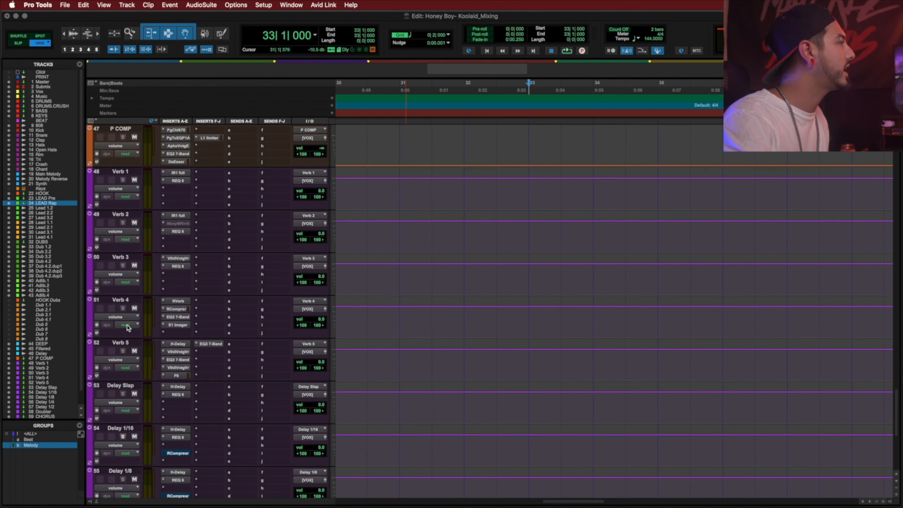
click(131, 343)
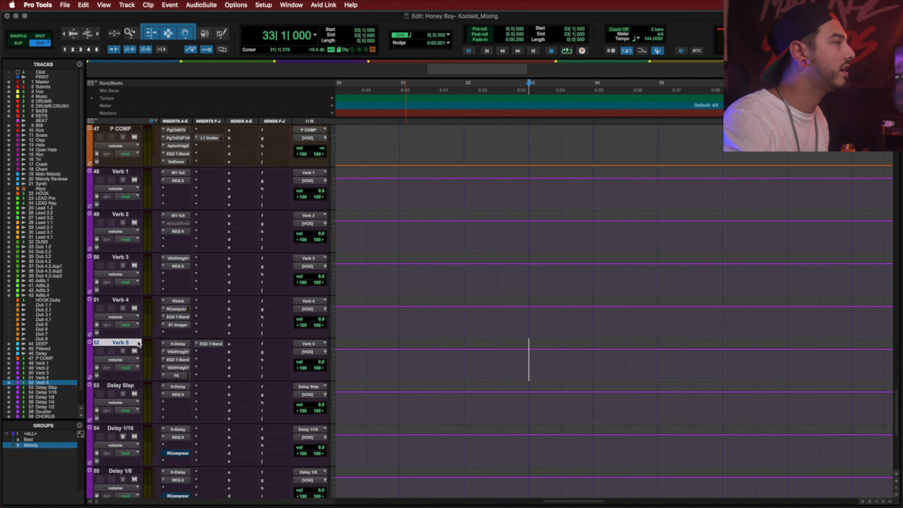
click(178, 344)
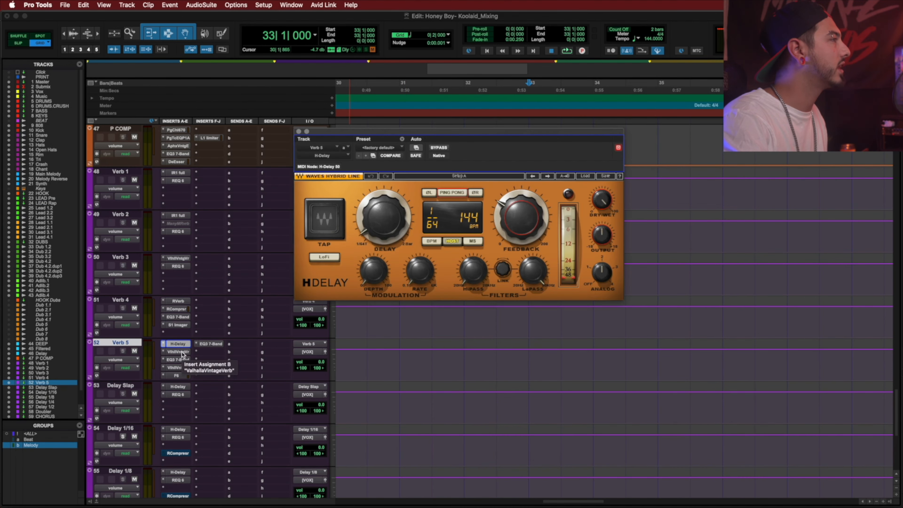
click(181, 351)
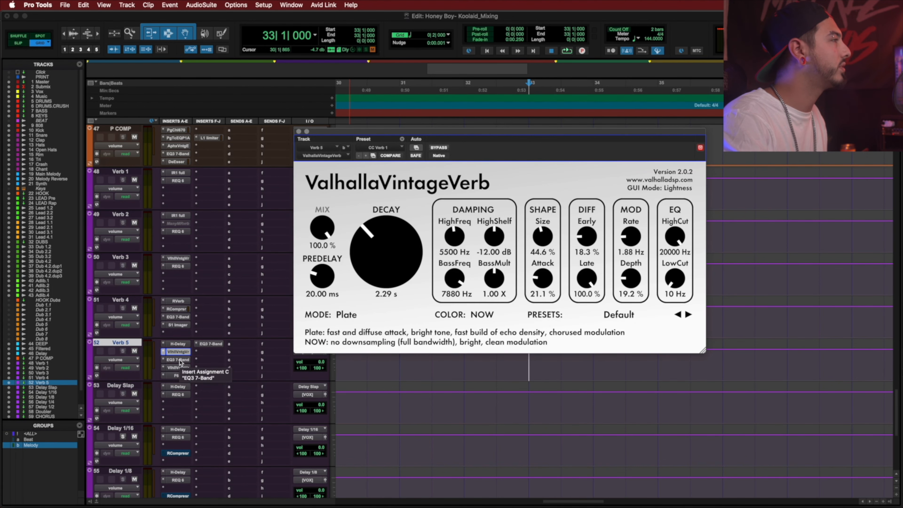
click(178, 359)
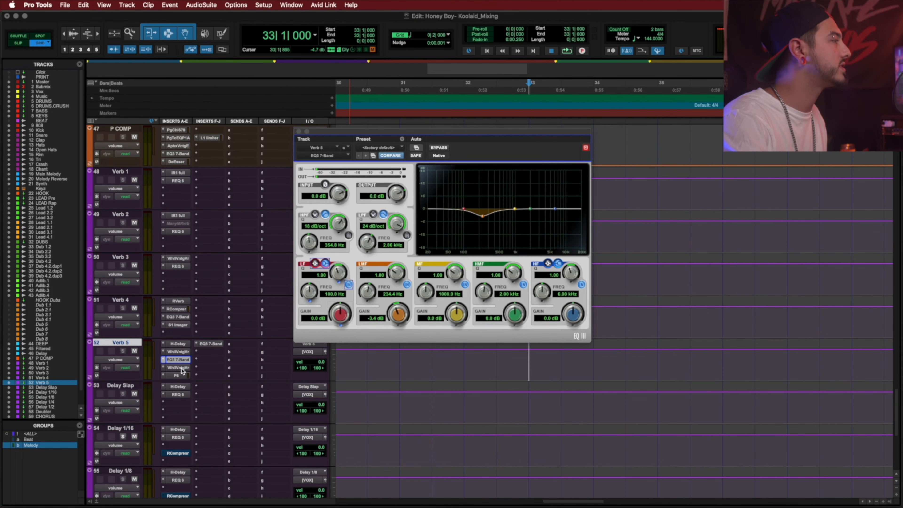
click(178, 367)
click(180, 377)
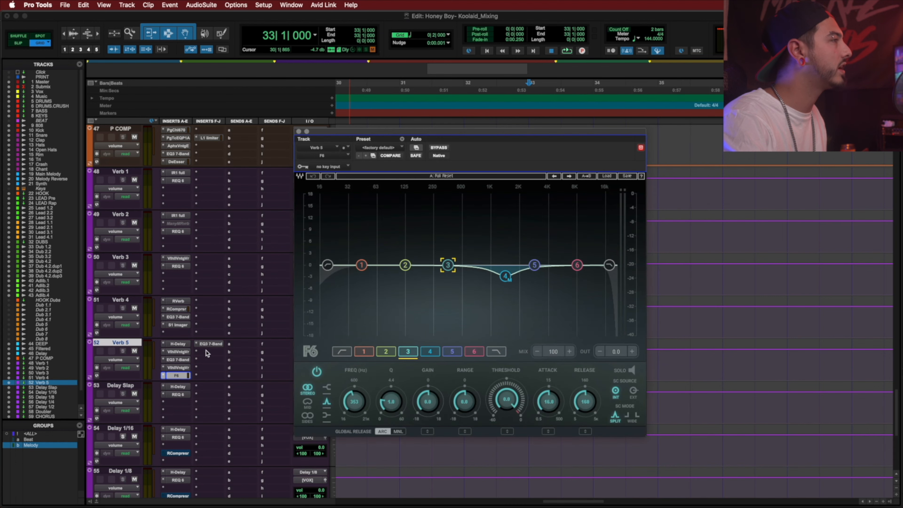
click(211, 344)
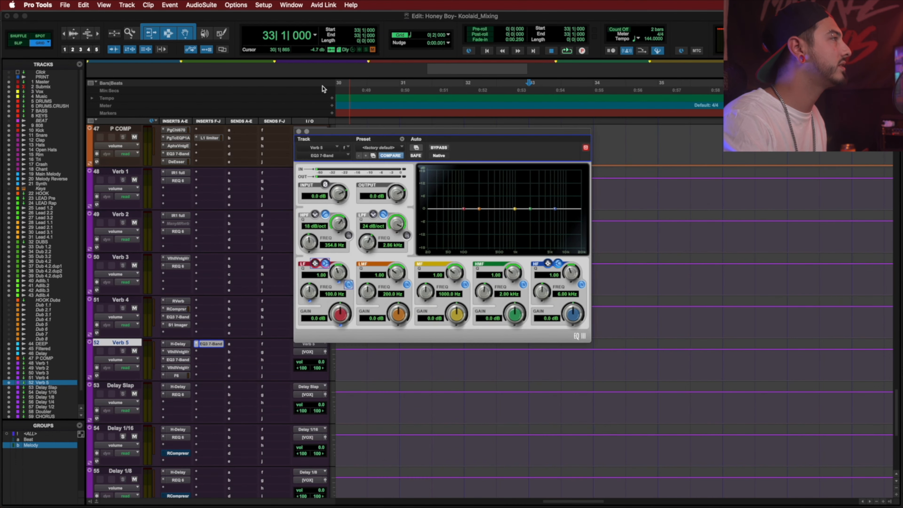
click(298, 131)
Step: Assign send a on the Delay 1/2 track to the Verb 5 stereo bus
scroll(268, 329, down, 10)
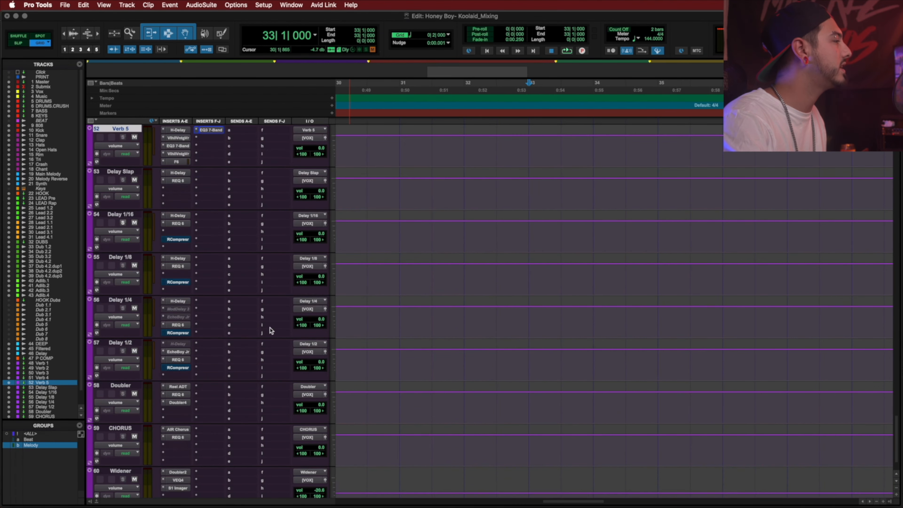
scroll(270, 333, up, 2)
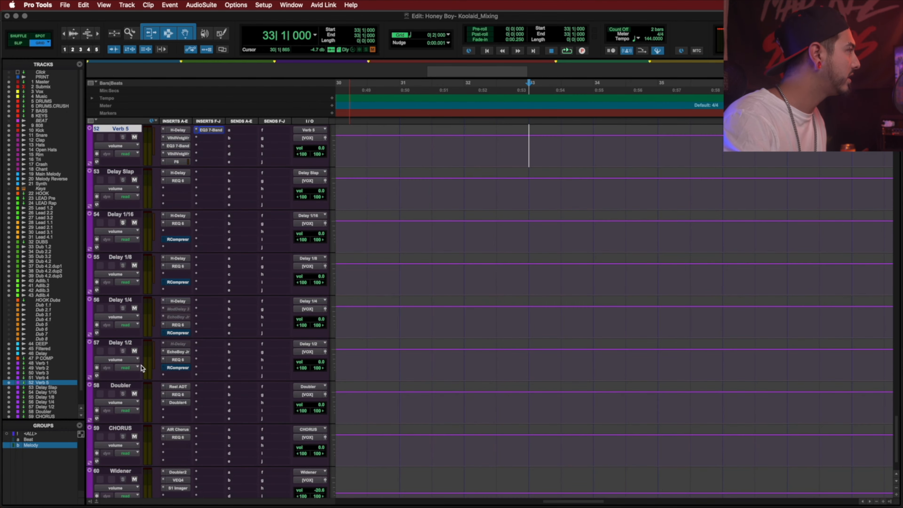
click(242, 344)
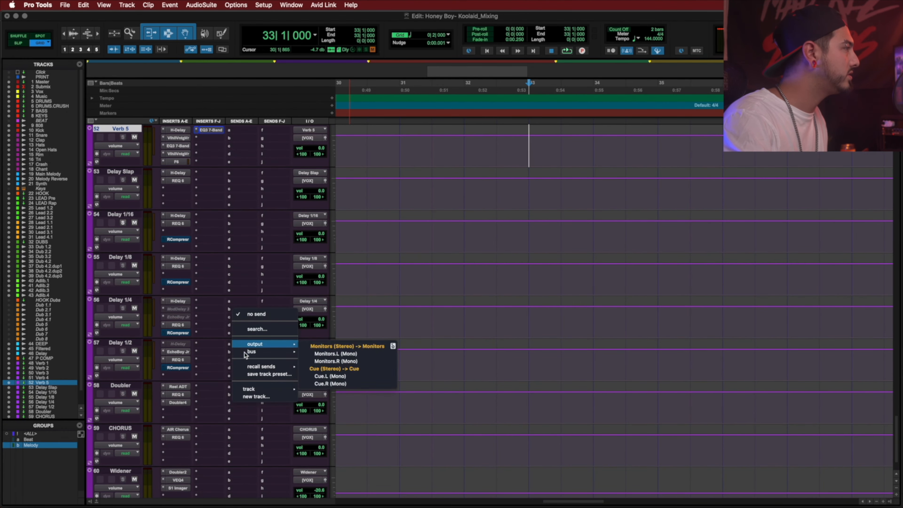
mouse_move(247, 355)
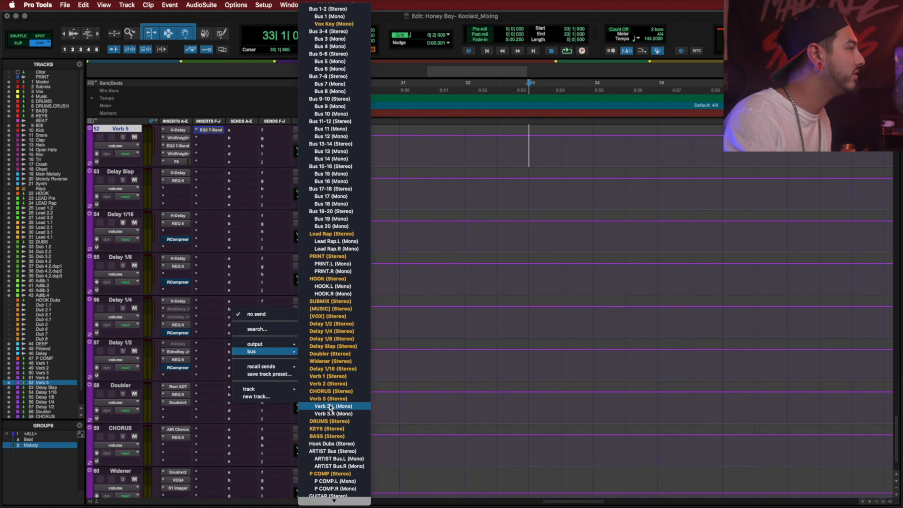
mouse_move(329, 502)
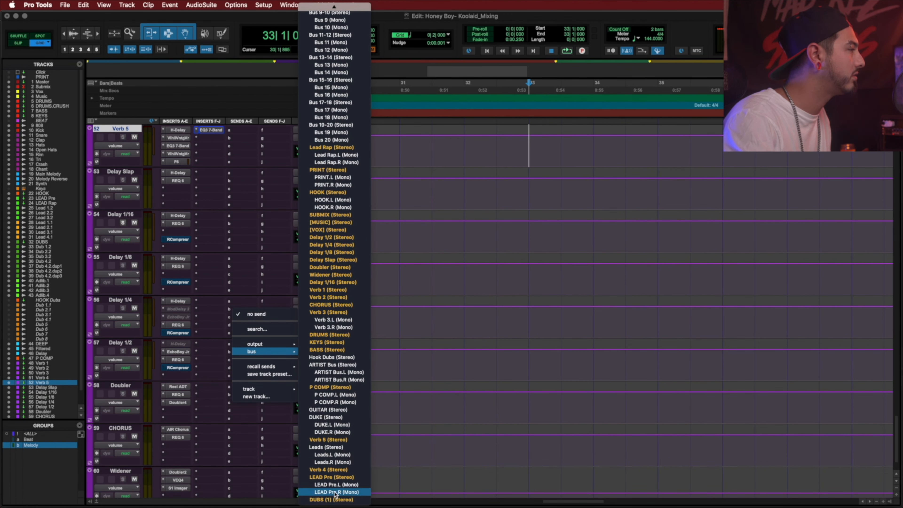
click(336, 439)
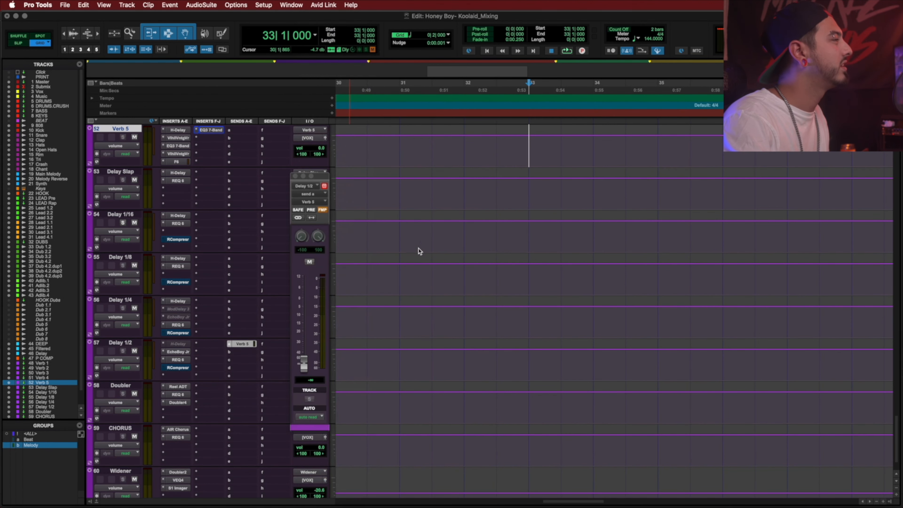
Step: Try the Delay 1/2 track's Verb 5 send at 0.0 dB and at +12.0 dB while playing from bar 33
alt+click(304, 363)
key(space)
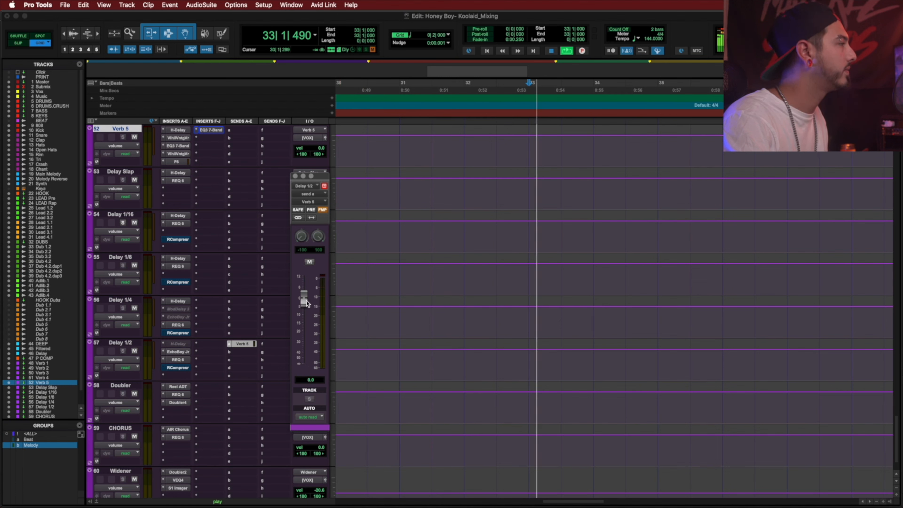
key(space)
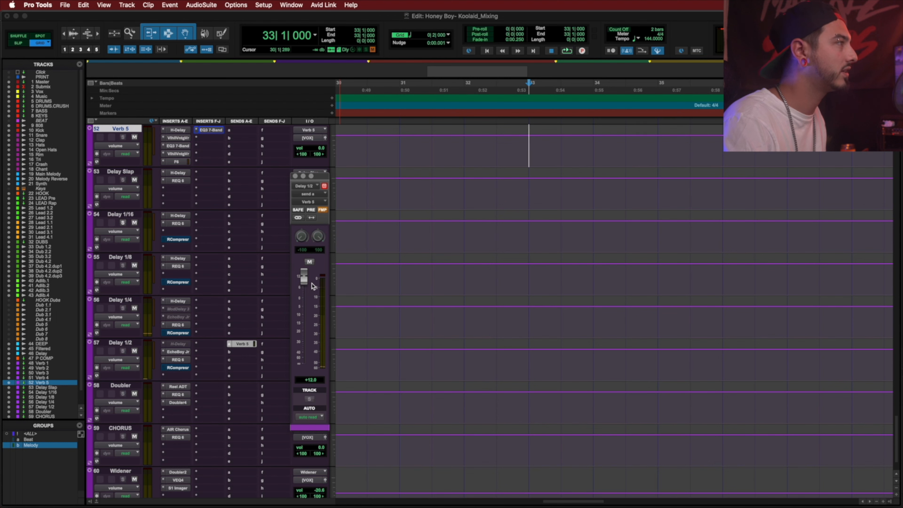
key(space)
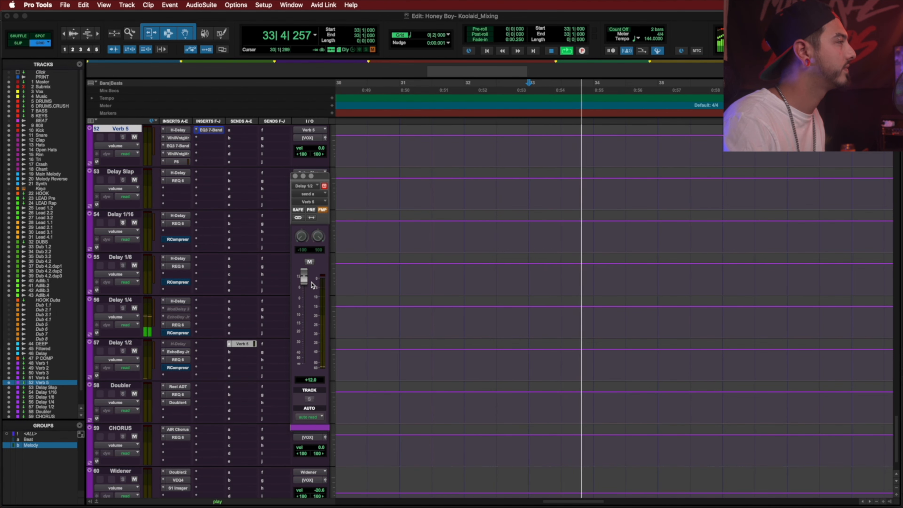
key(space)
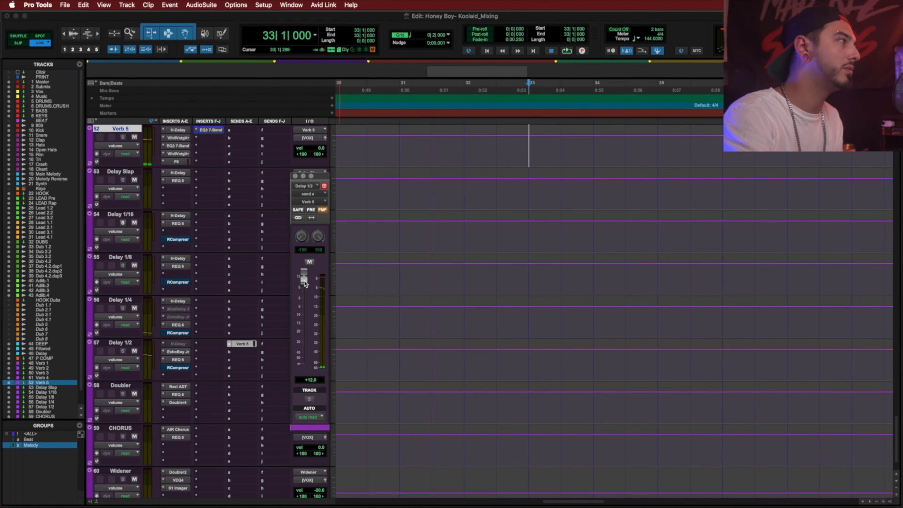
Step: Reset the Verb 5 send to 0.0 dB, audition it from bar 33, raise it to +1.1 dB and close the send window
alt+click(304, 281)
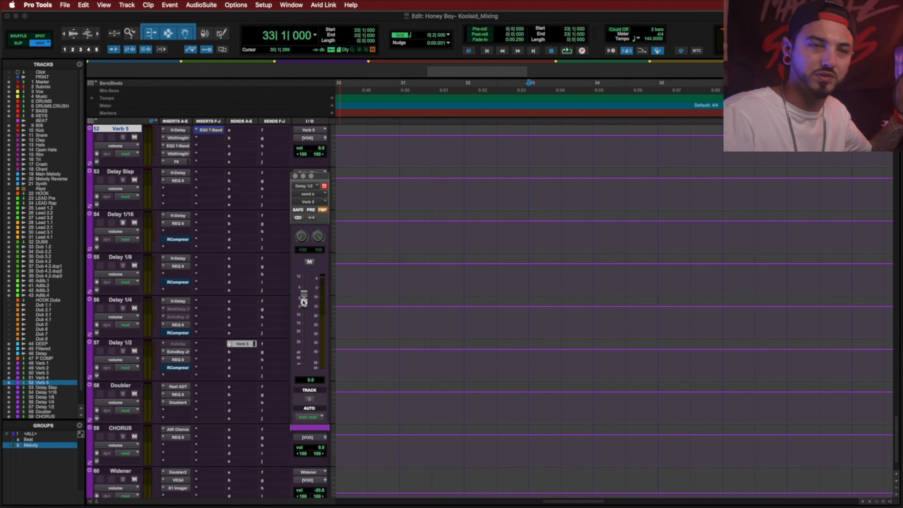
key(space)
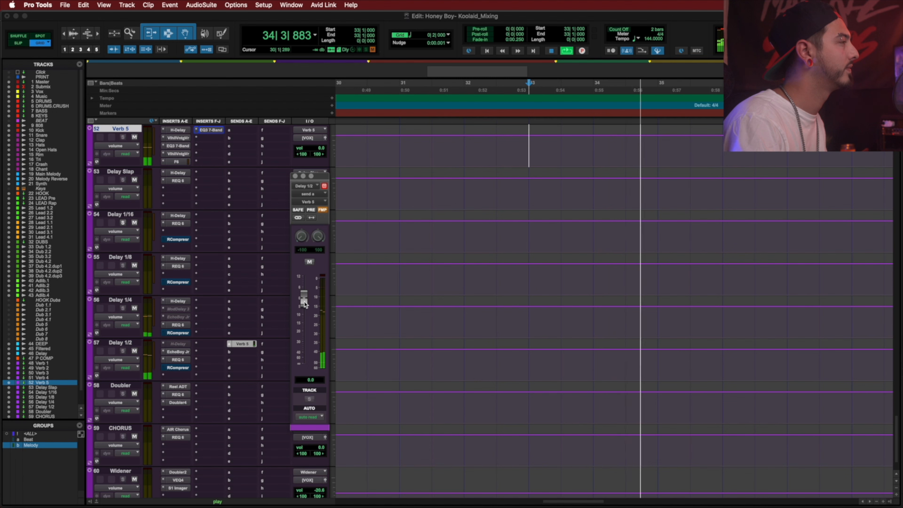
key(space)
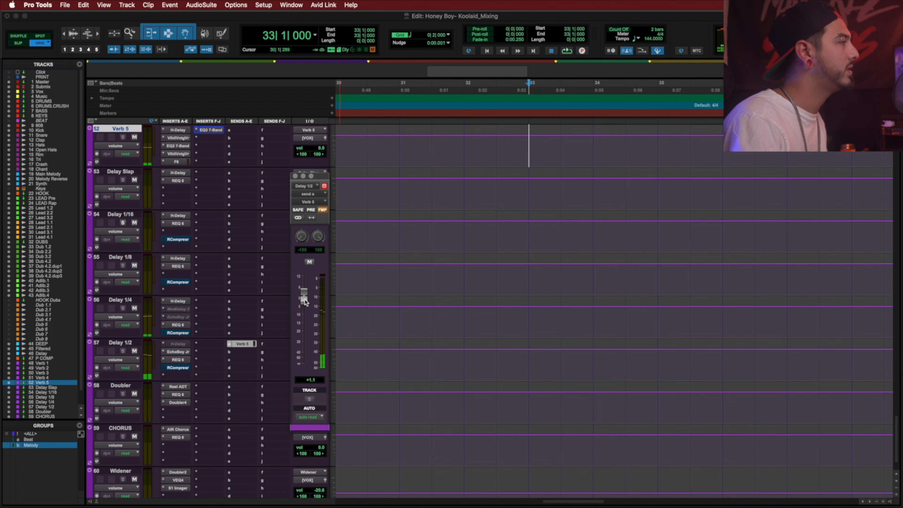
click(295, 176)
Step: Lower the Delay 1/2 track's volume to -1.3 dB
scroll(241, 343, up, 3)
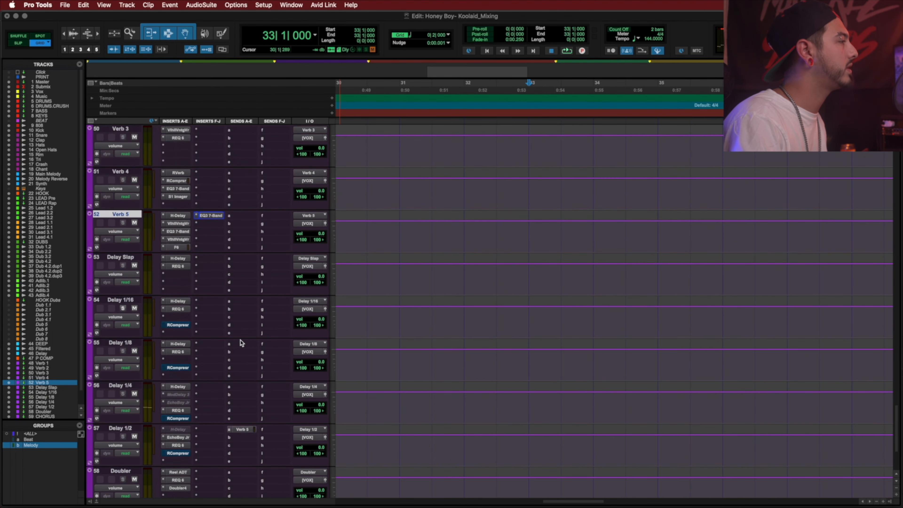
scroll(240, 342, down, 3)
drag(319, 362, 320, 364)
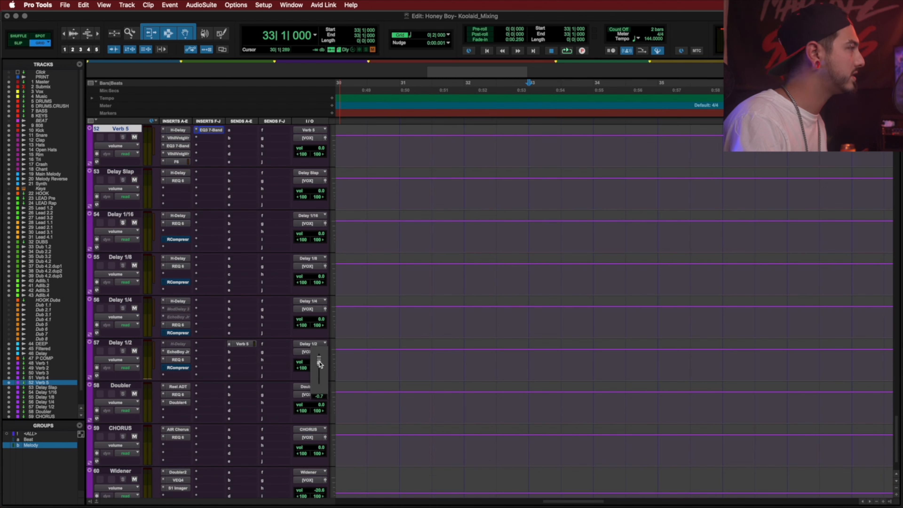
Step: In Delay 1/2's REQ 6, apply a band 1 low cut at 106 Hz and a band 6 high cut at 6941 Hz, then audition
click(178, 360)
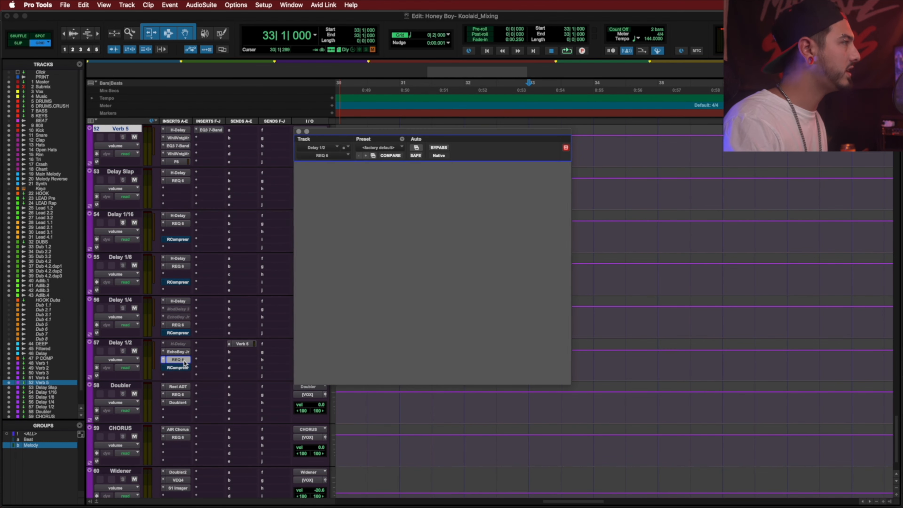
click(347, 348)
drag(345, 257, 366, 257)
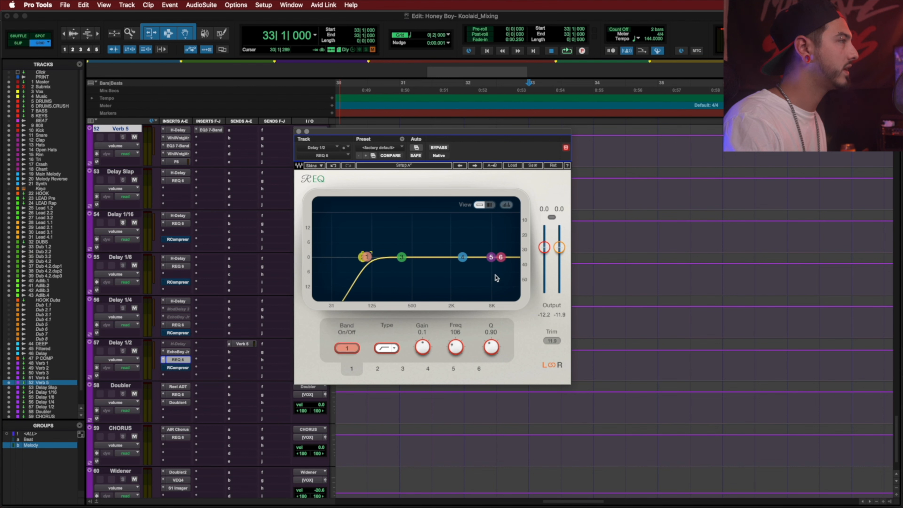
click(500, 257)
mouse_move(491, 265)
mouse_down()
mouse_move(494, 257)
mouse_move(473, 257)
mouse_move(489, 258)
mouse_up()
key(space)
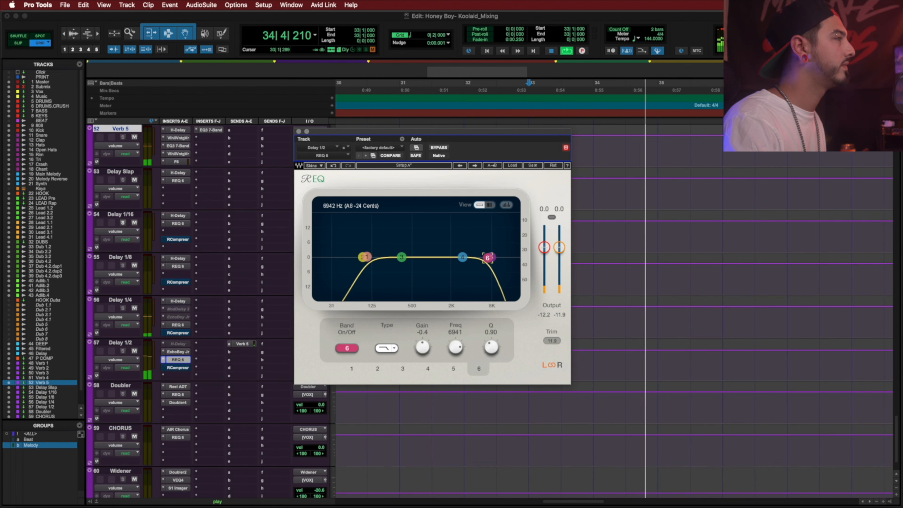
key(space)
key(super+w)
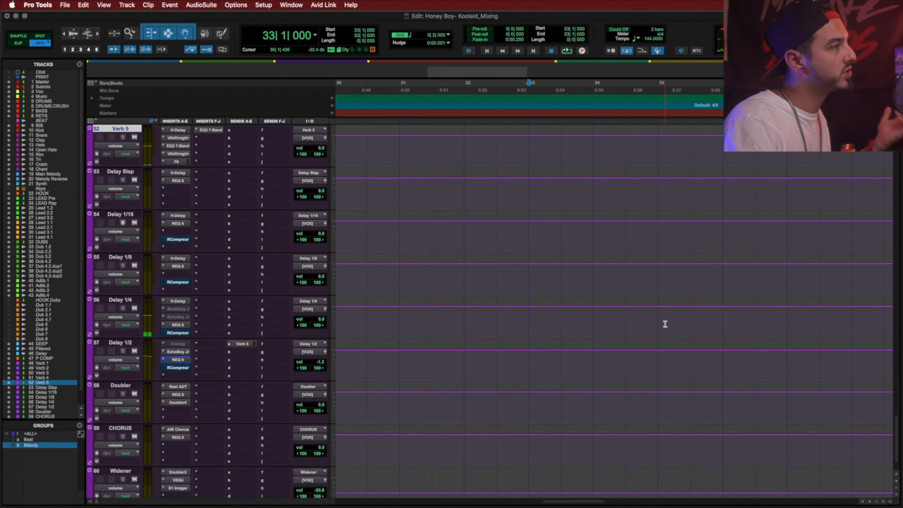
Step: Trim the starts of the Dub 1.2_01-02 and Dub 2.2_01-02 clips to about 35|2|226, in line with the dub clips above
scroll(665, 324, up, 15)
scroll(664, 324, up, 9)
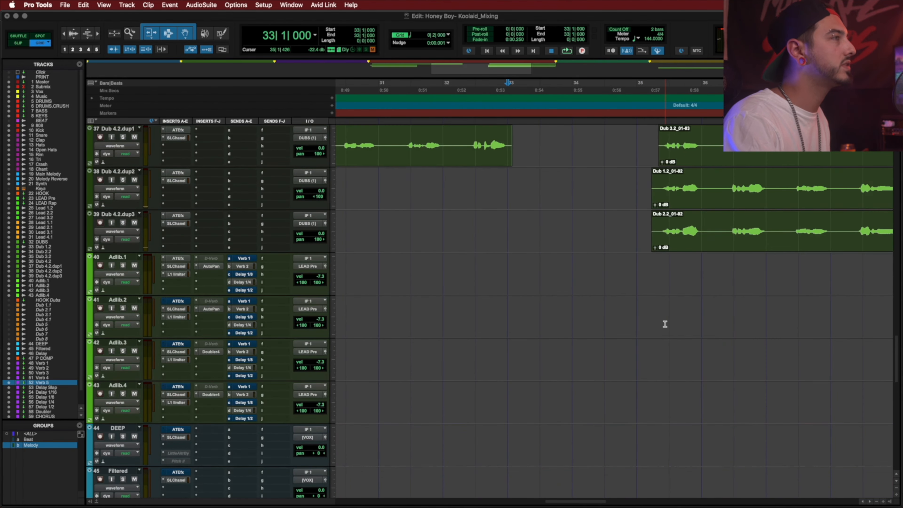
drag(655, 442, 659, 442)
drag(653, 479, 653, 474)
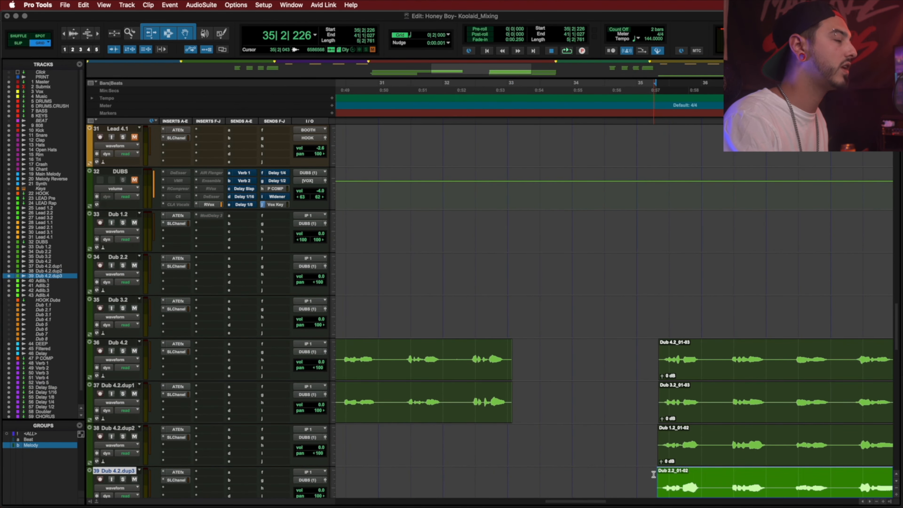
Step: Audition the LEAD Rap verse from bar 26
key(super+bracketleft)
key(super+bracketleft)
key(super+bracketleft)
scroll(540, 344, up, 12)
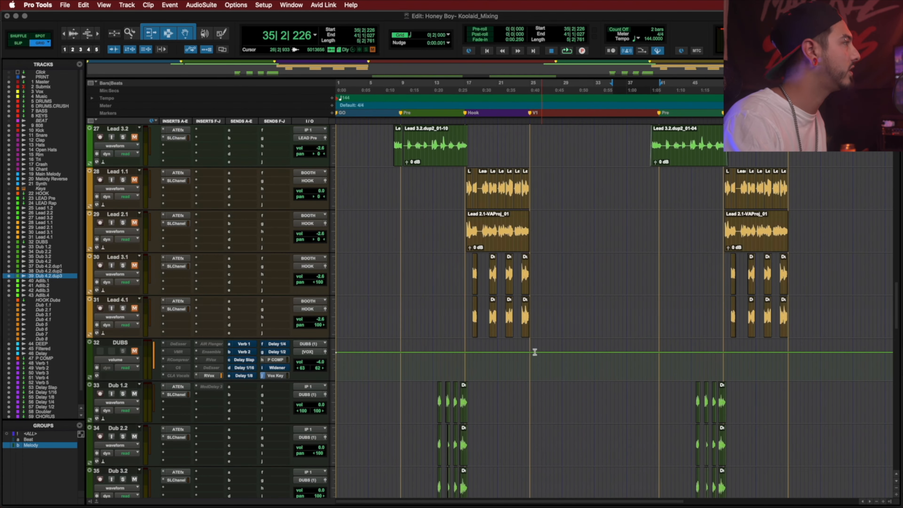
scroll(529, 355, right, 2)
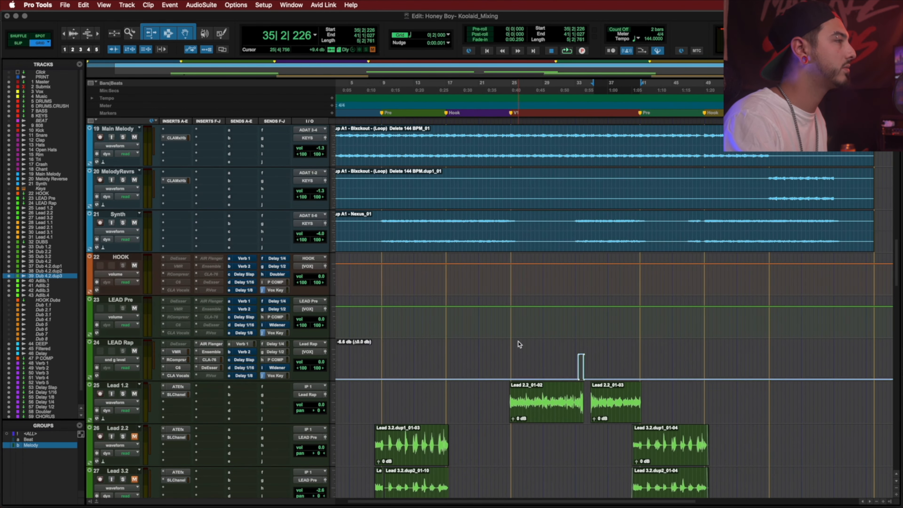
click(519, 359)
key(space)
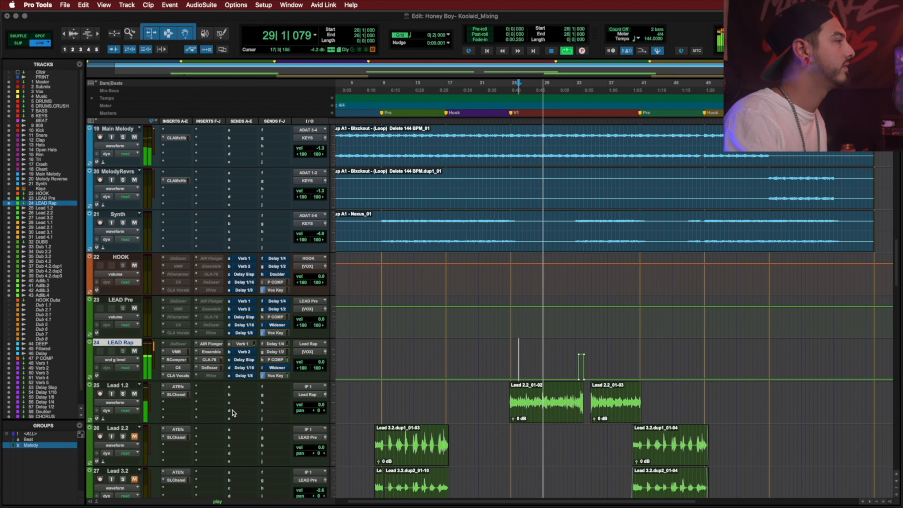
key(space)
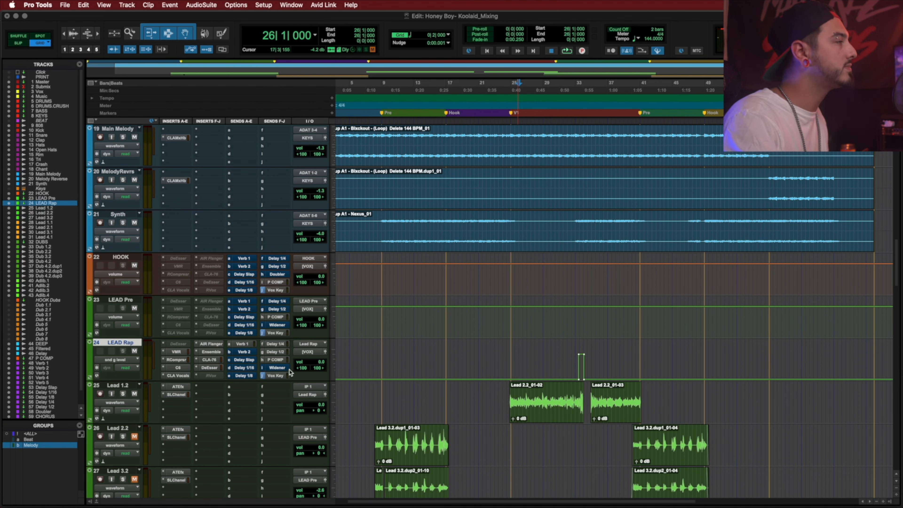
Step: Unmute the Widener send on LEAD Rap and close its send window
click(276, 367)
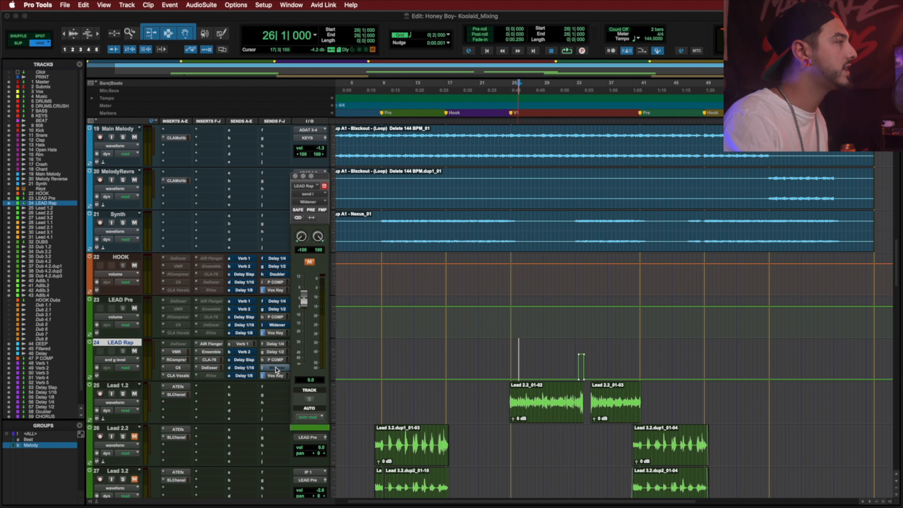
ctrl+super+click(276, 367)
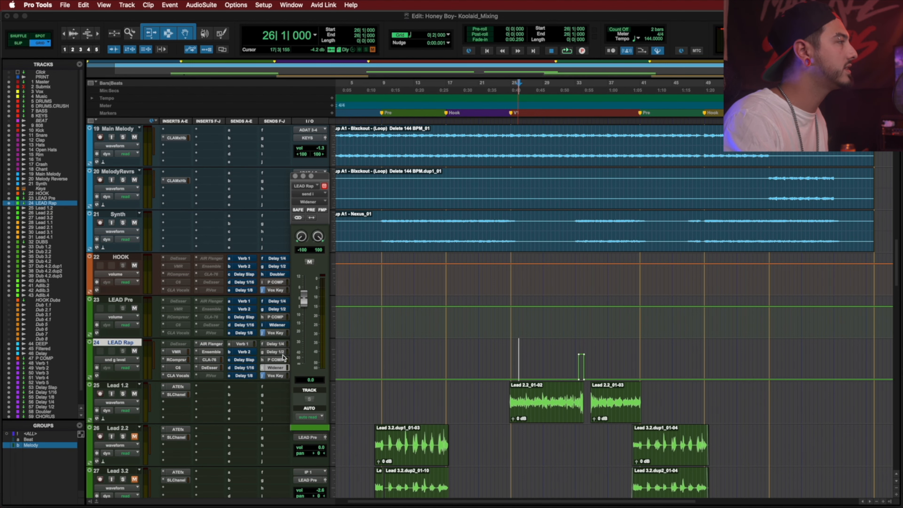
click(294, 176)
Step: Examine the Doubler2, VEQ4 and S1 Imager plug-ins on the Widener track while auditioning the verse from bar 26
scroll(264, 383, down, 20)
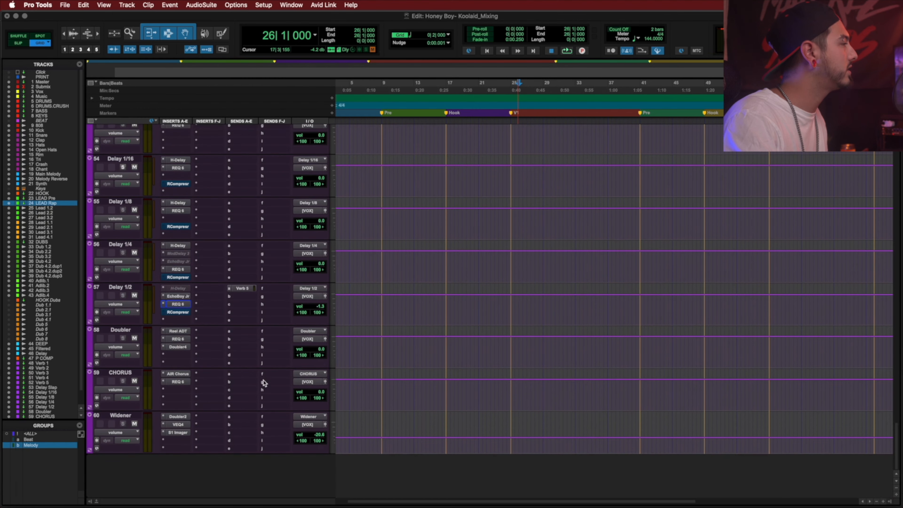
click(178, 416)
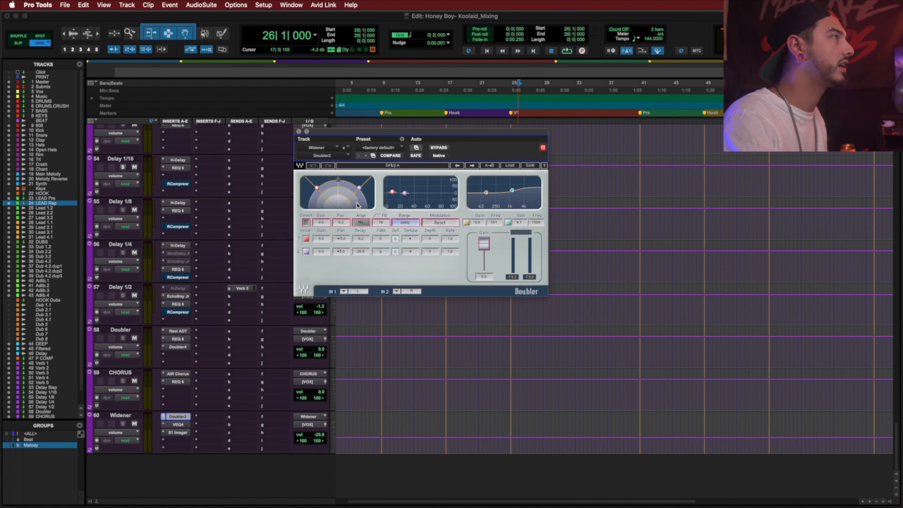
key(space)
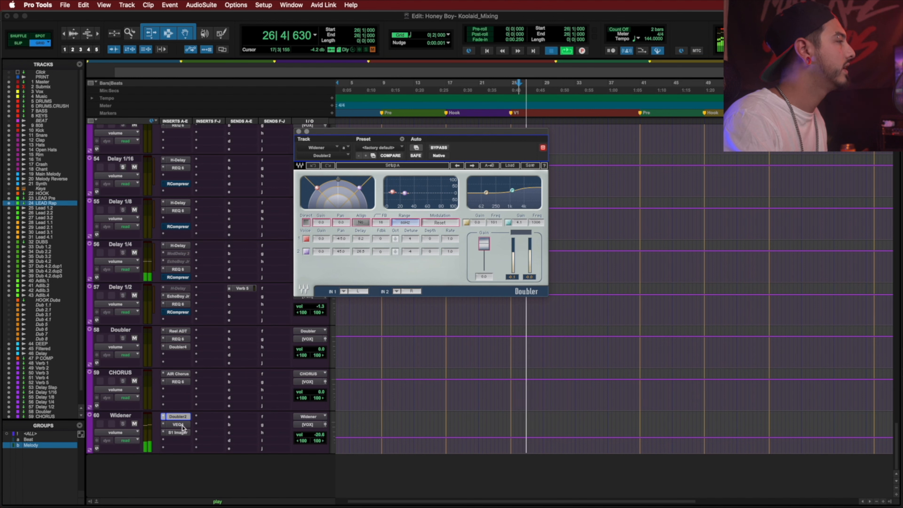
key(space)
click(182, 426)
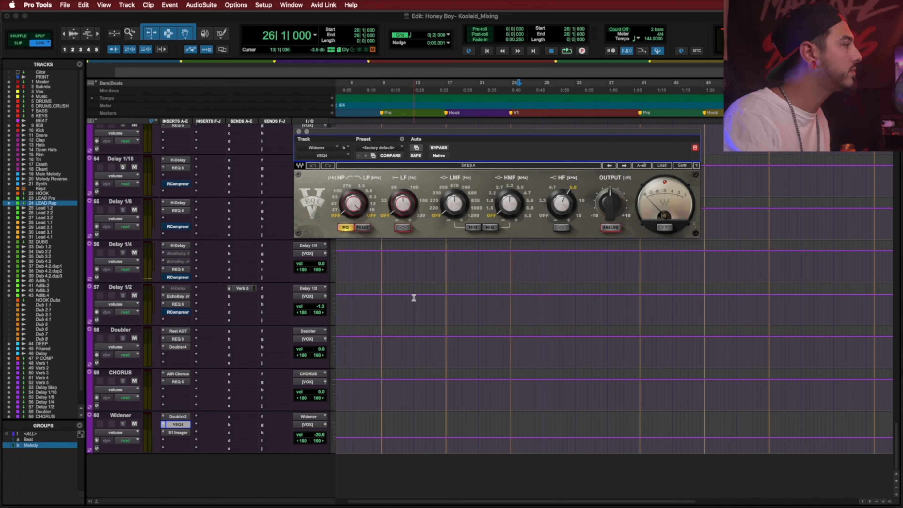
click(178, 432)
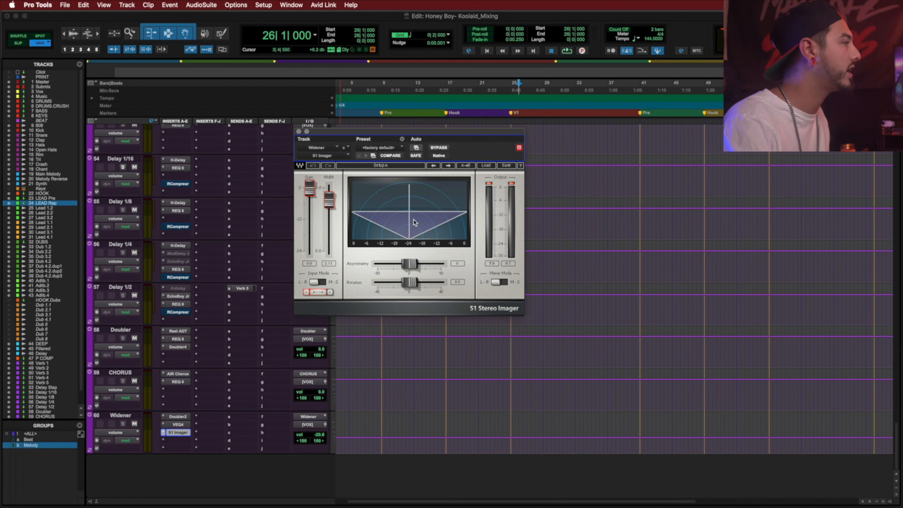
key(space)
click(320, 436)
mouse_move(318, 438)
mouse_down()
mouse_move(320, 420)
mouse_move(319, 437)
mouse_up()
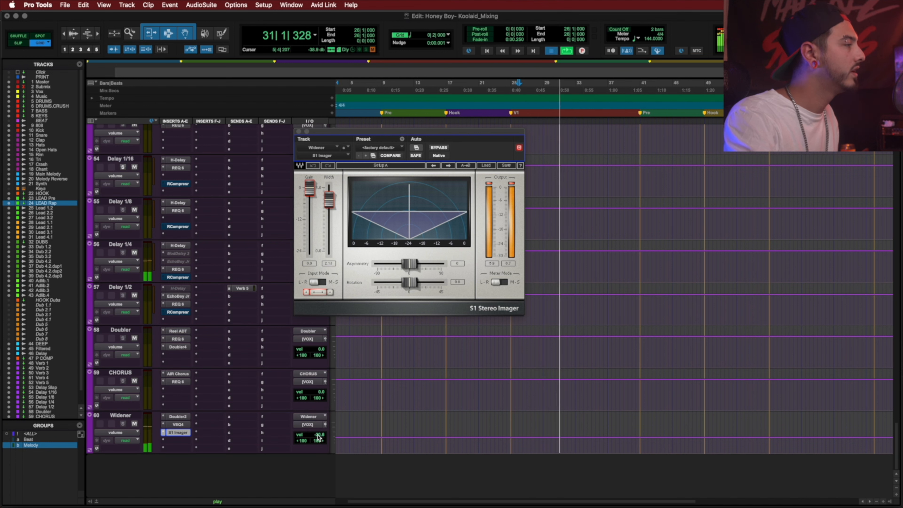
key(space)
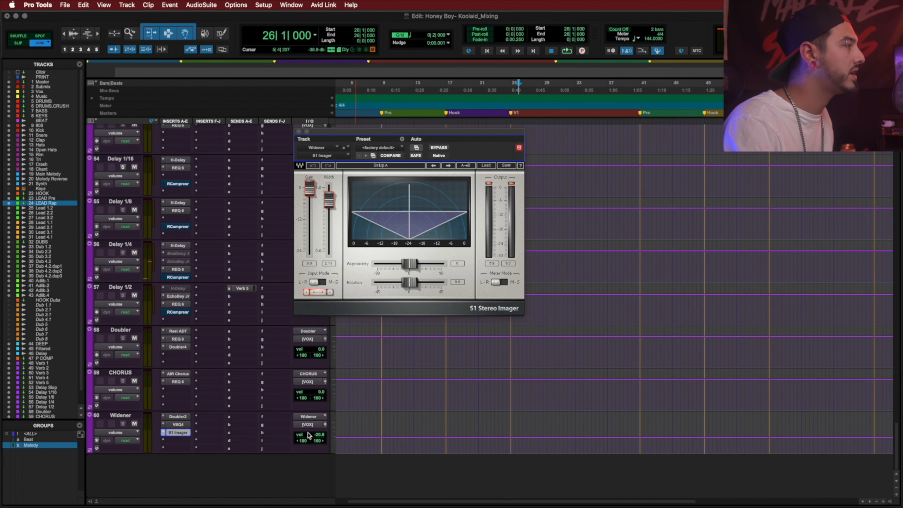
click(299, 131)
Step: Audition the verse from bar 26, soloing Lead 1.2 partway through, and clear the solo after stopping playback
scroll(369, 251, up, 15)
scroll(371, 251, up, 18)
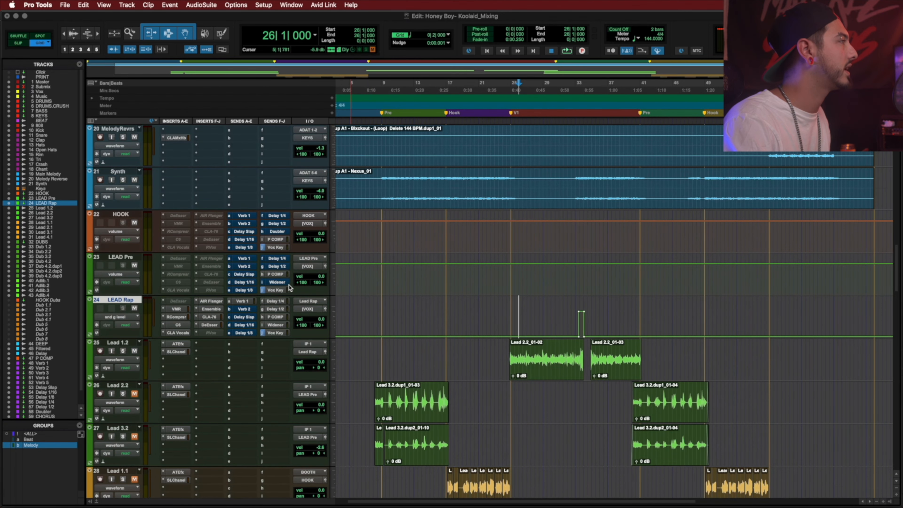
key(space)
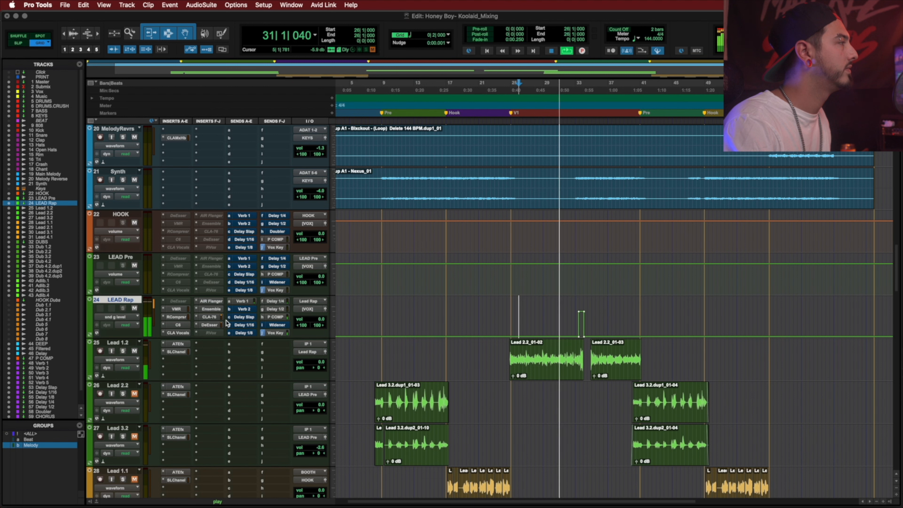
click(122, 351)
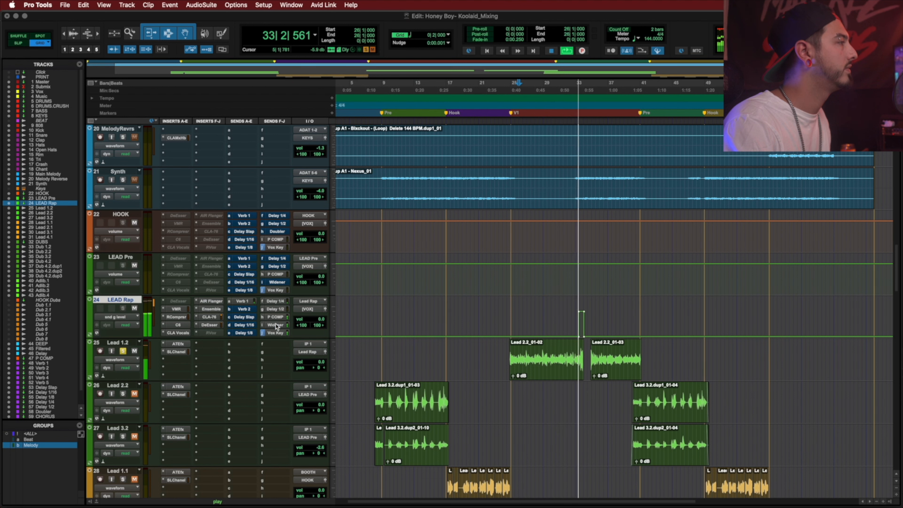
key(space)
click(123, 351)
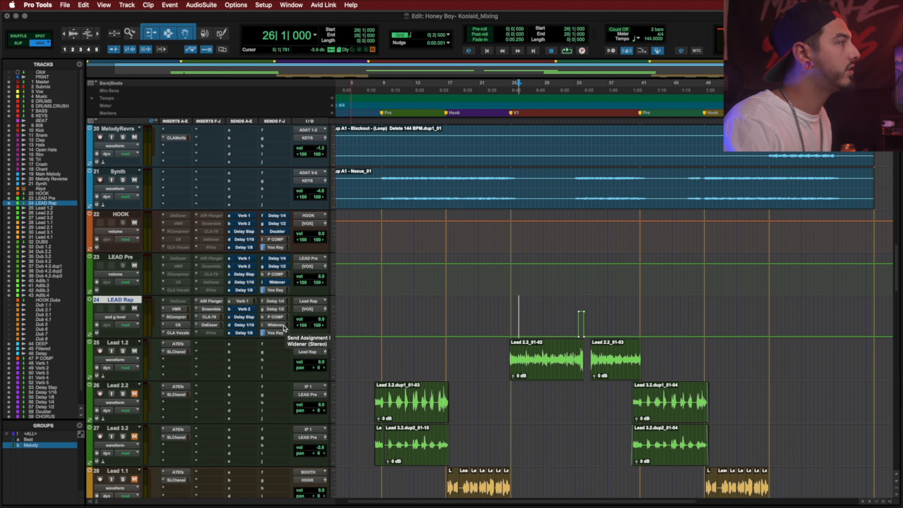
Step: Copy LEAD Rap's Widener send to LEAD Pre and to send h on HOOK, and unmute Verb 1 on both tracks
drag(279, 327, 280, 282)
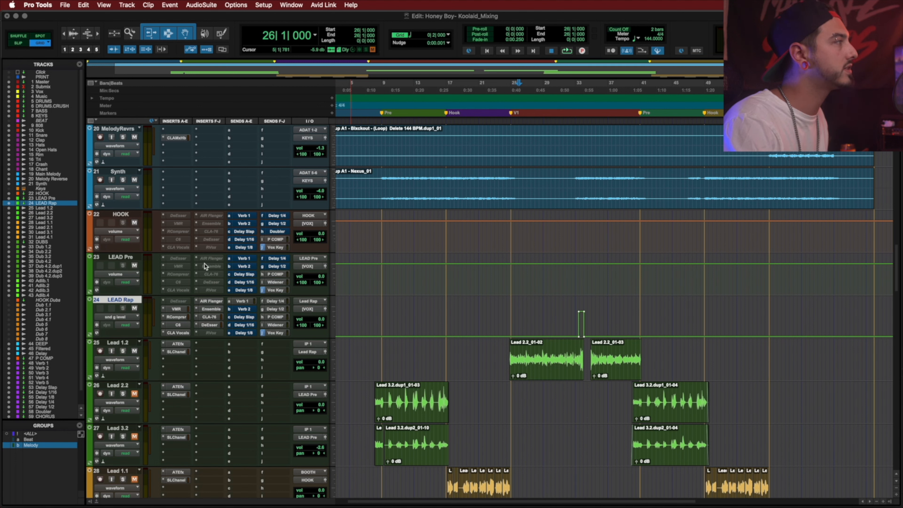
drag(275, 283, 276, 233)
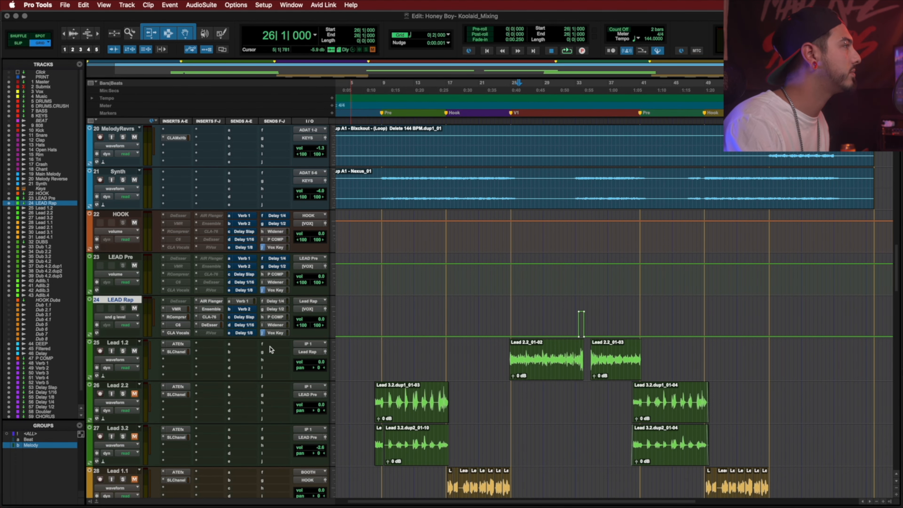
scroll(267, 342, left, 2)
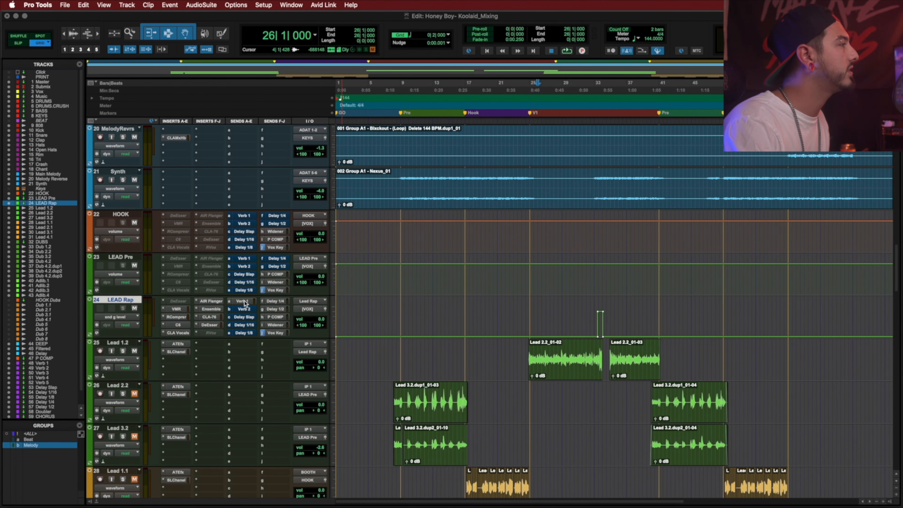
ctrl+super+click(246, 258)
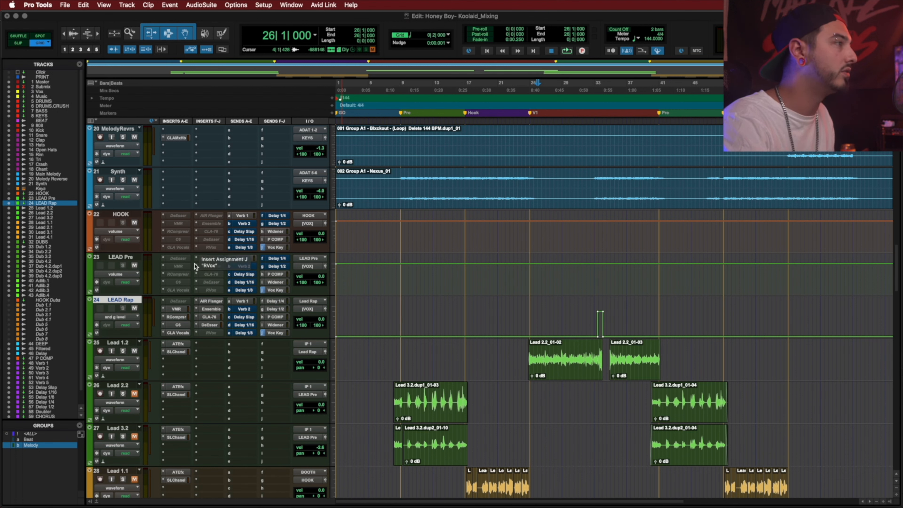
Step: Bypass LEAD Rap's VMR, RCompressor, C6, CLA Vocals, CLA-76, Ensemble and AIR Flanger inserts, and reactivate them all
click(562, 353)
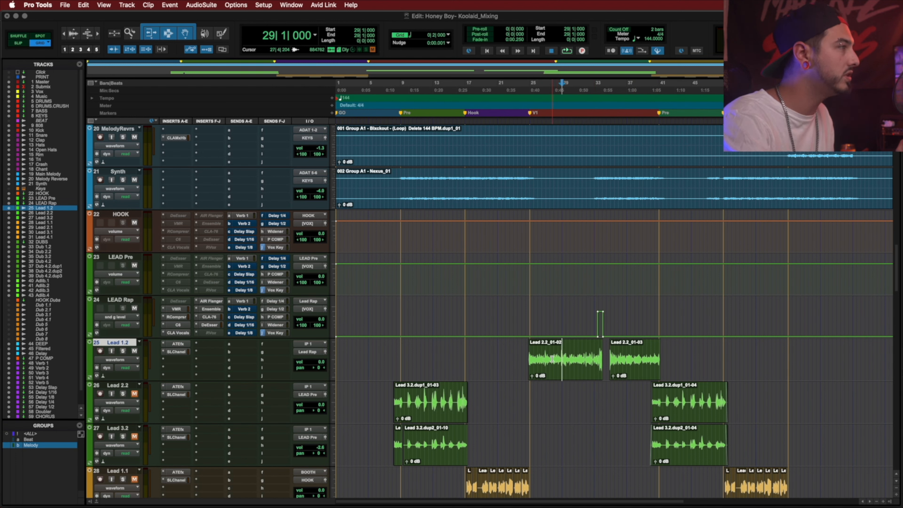
super+click(177, 309)
super+click(178, 316)
super+click(179, 324)
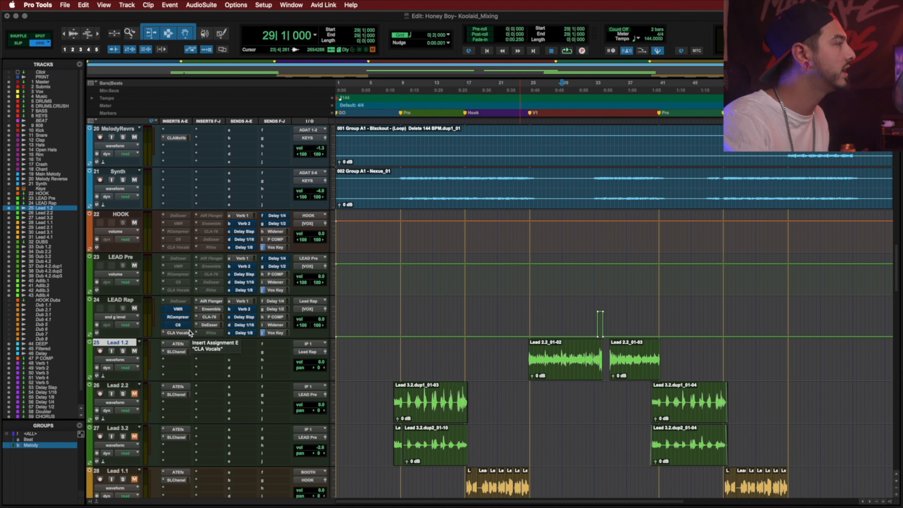
super+click(207, 318)
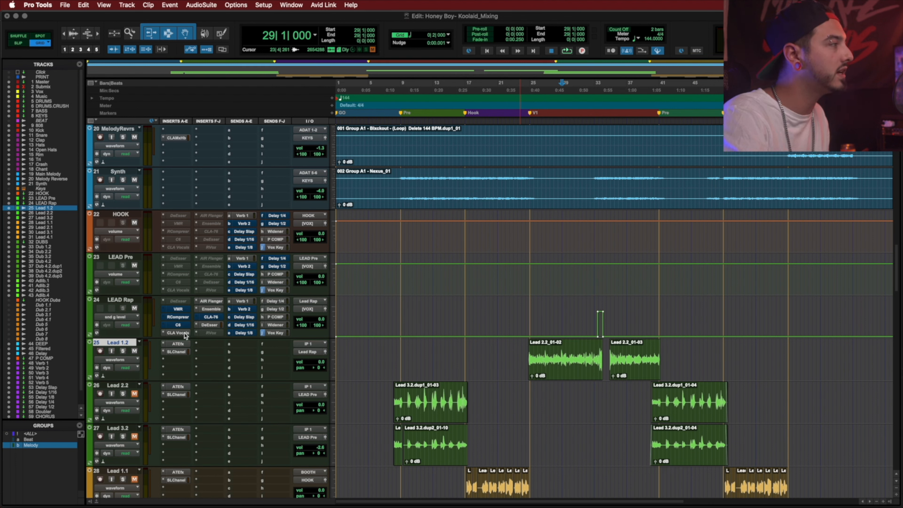
super+click(208, 308)
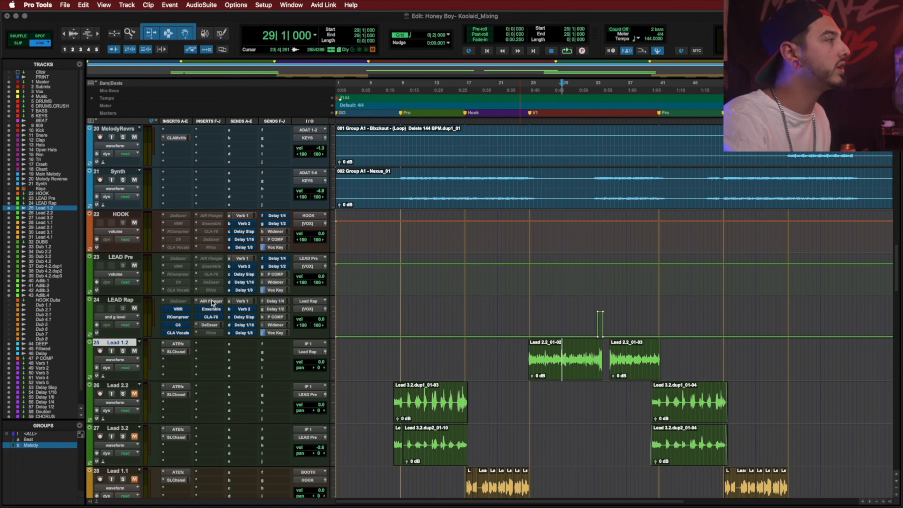
super+click(213, 302)
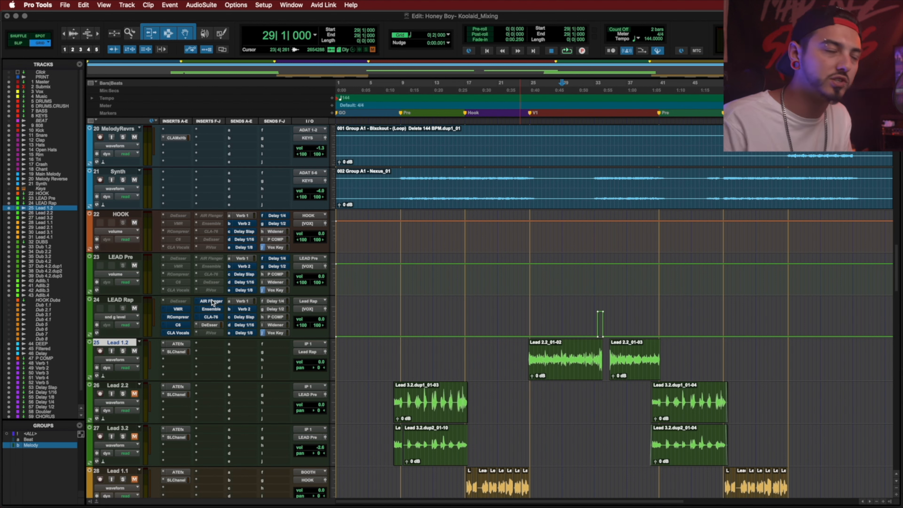
ctrl+super+click(211, 325)
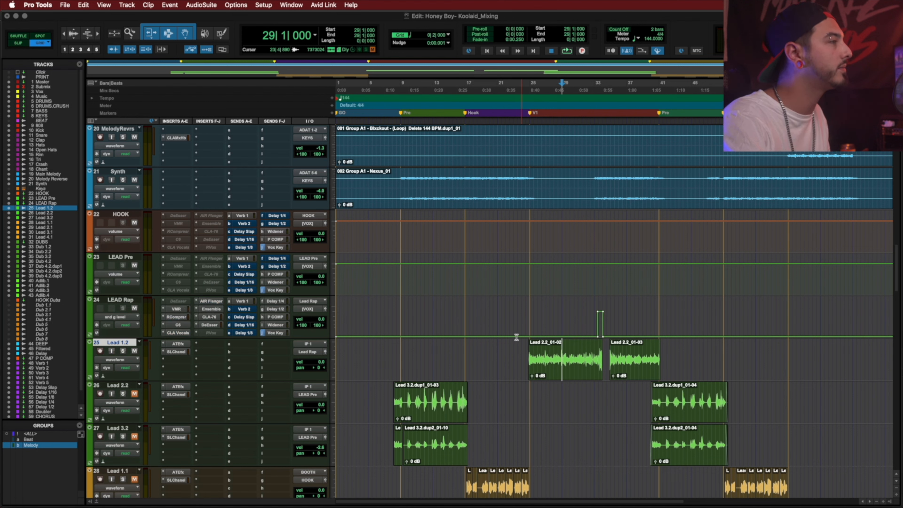
Step: Compare LEAD Rap with its inserts and sends active and bypassed during playback from bar 26
click(535, 309)
key(space)
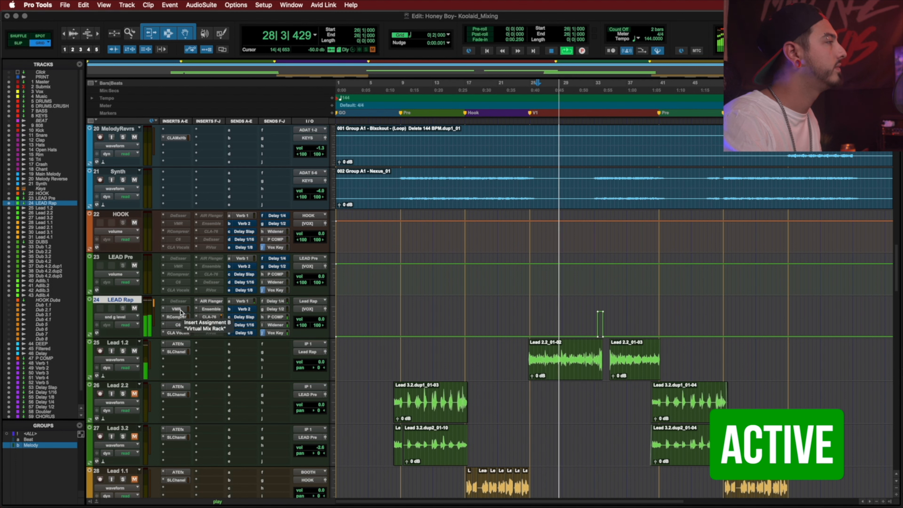
key(shift+a)
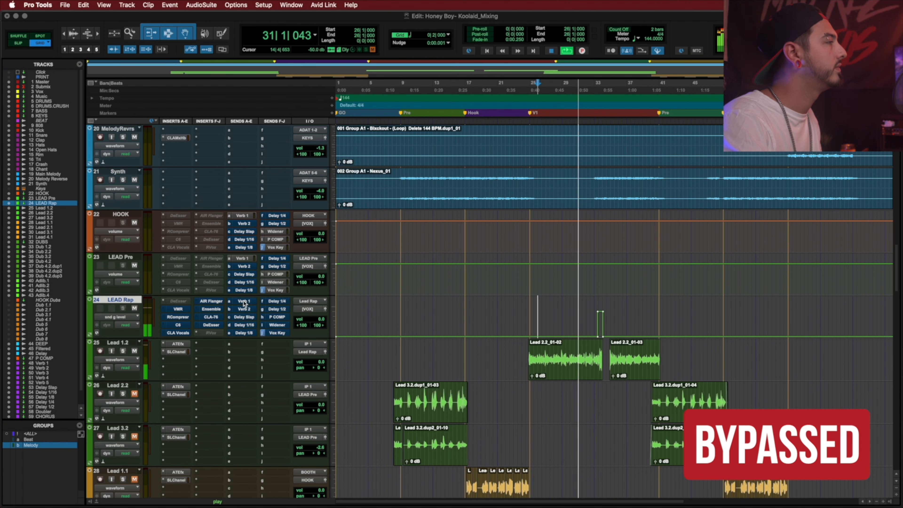
key(shift+a)
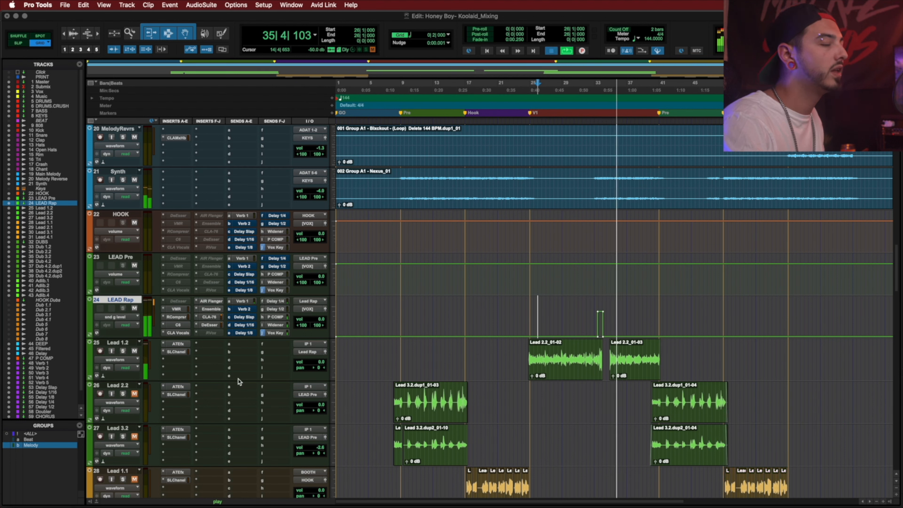
key(space)
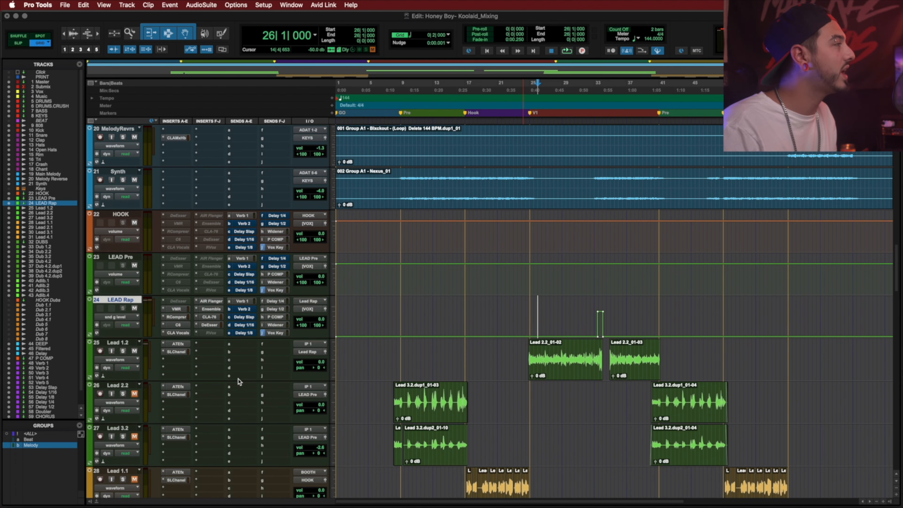
Step: Select a four-bar range from bar 15 across the Main Melody and MelodyRevrs tracks
scroll(413, 388, up, 1)
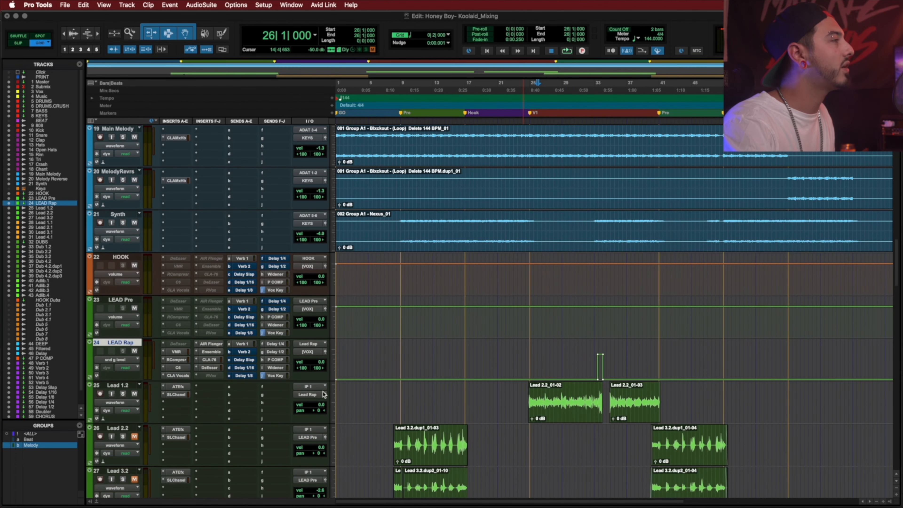
scroll(414, 387, up, 3)
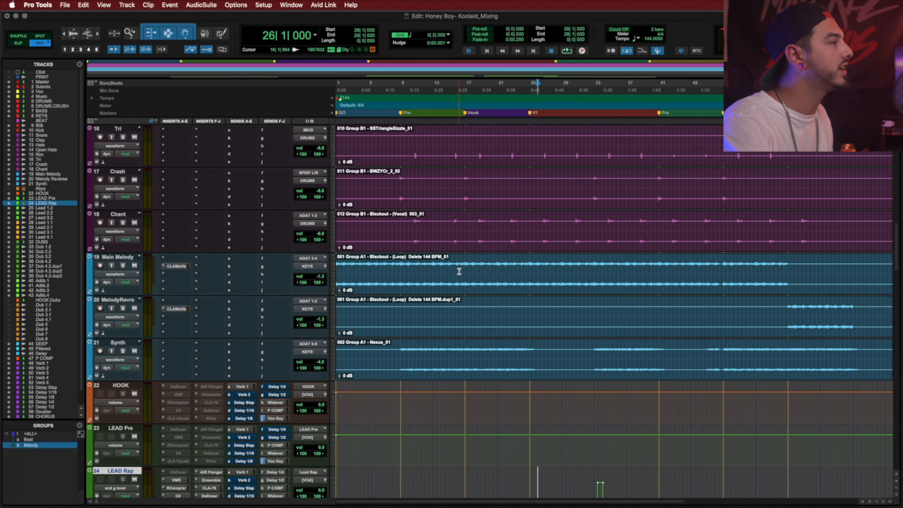
scroll(459, 273, up, 1)
drag(448, 312, 480, 316)
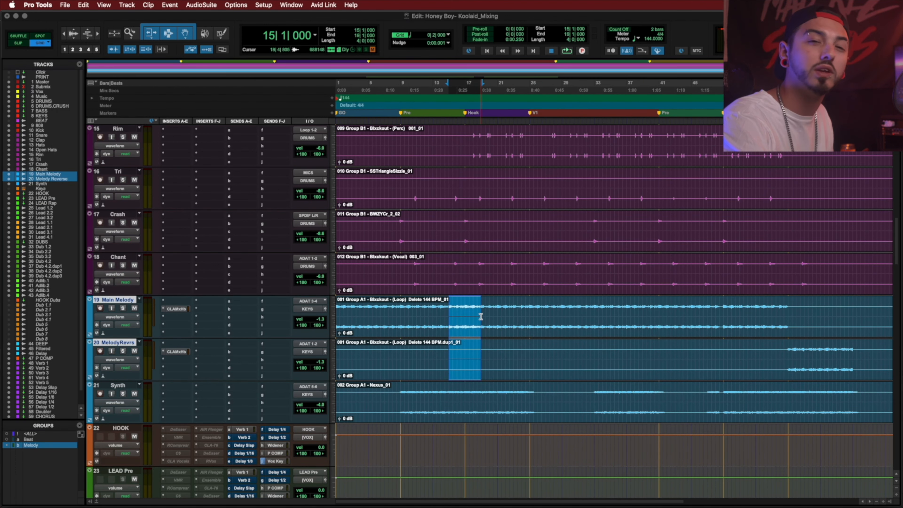